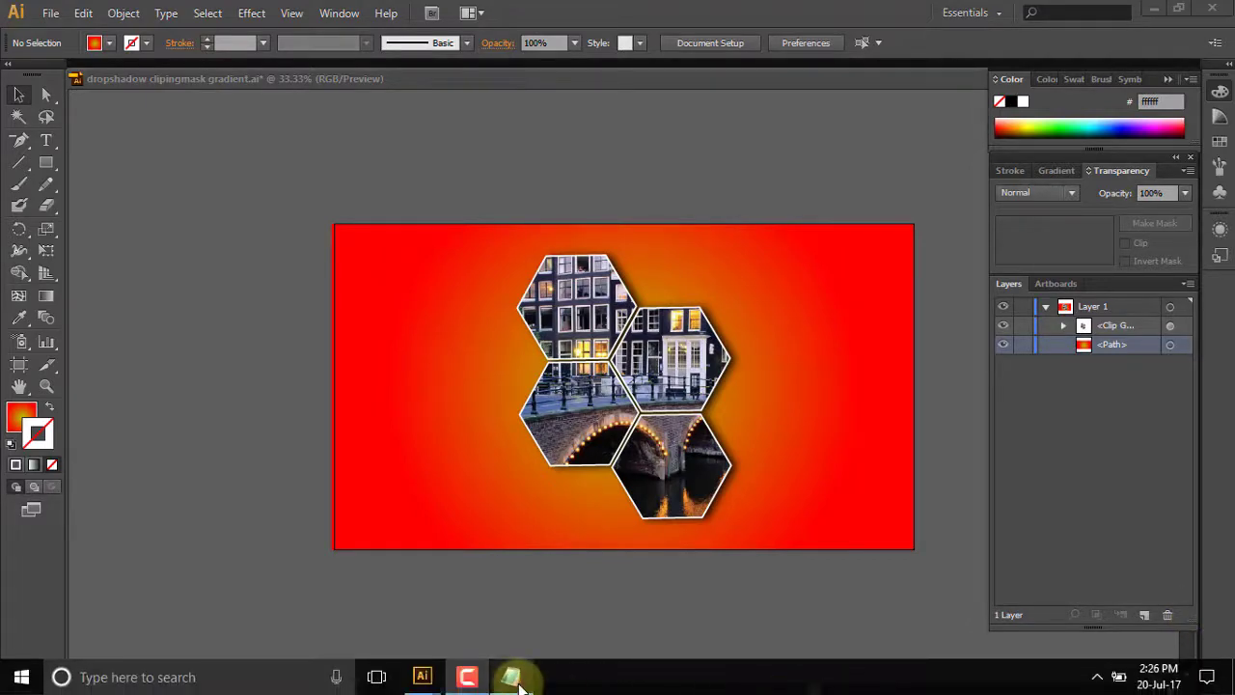
# Step: Bring the note.txt topic list to the front over the finished hexagon design
pyautogui.click(518, 683)
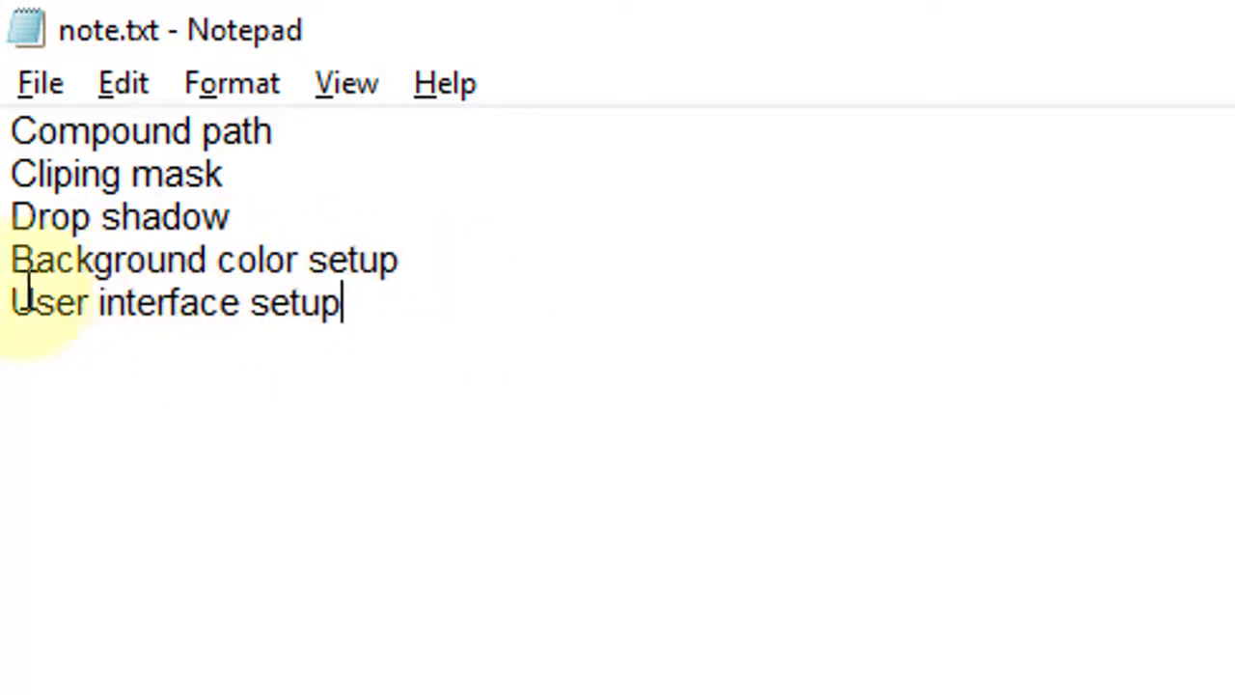
# Step: Highlight the last two topics in note.txt, then return to the Illustrator artwork
pyautogui.moveTo(10, 259); pyautogui.dragTo(415, 312)
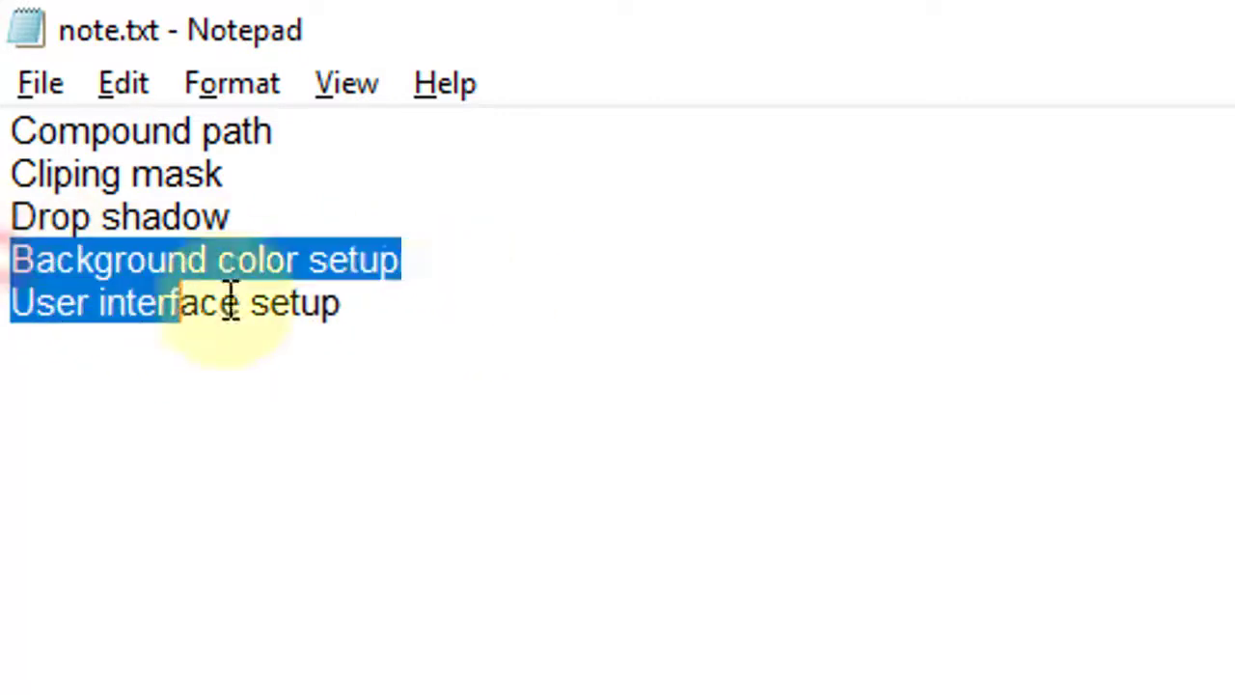
pyautogui.click(422, 312)
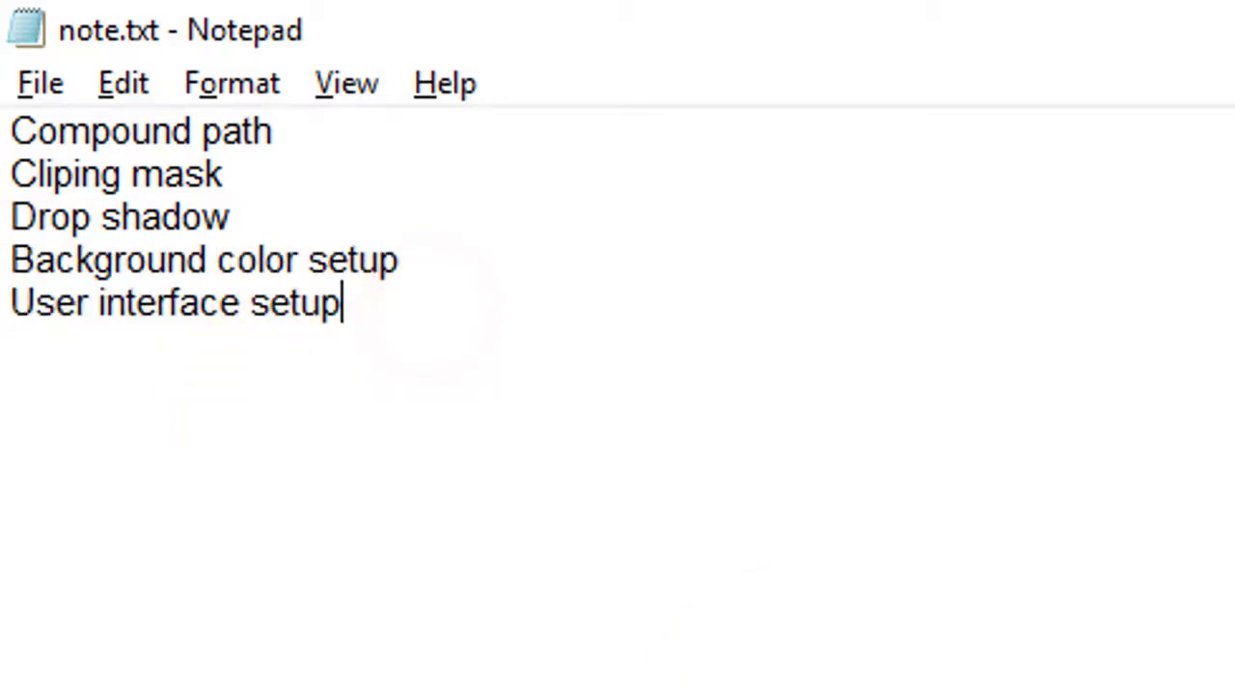
pyautogui.hotkey('alt', 'Tab')
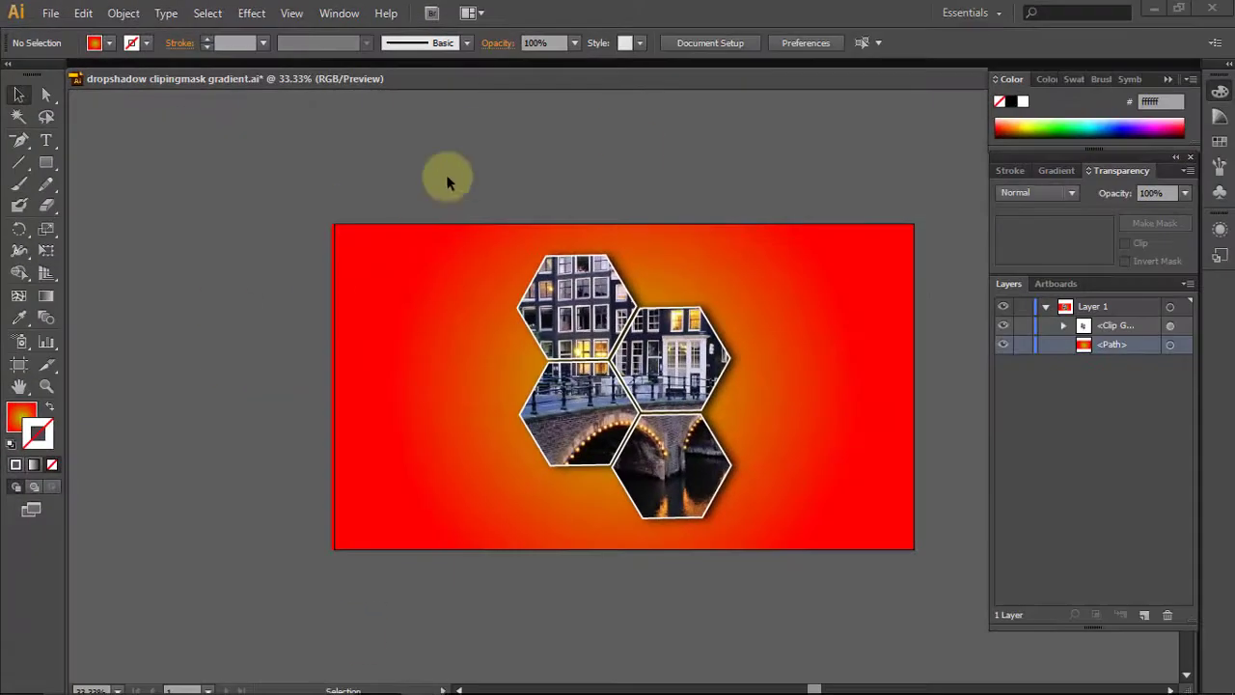
# Step: Create a new 1280 × 720 px RGB document named adobe07
pyautogui.click(53, 12)
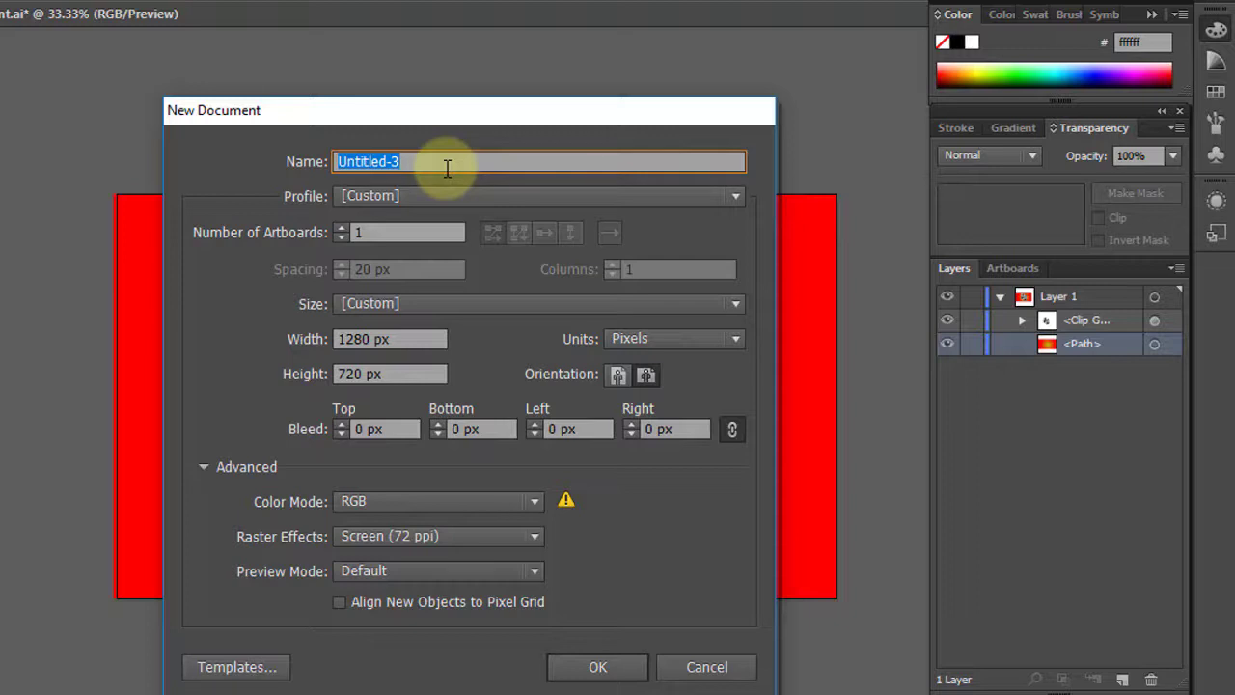
pyautogui.write('adobe07')
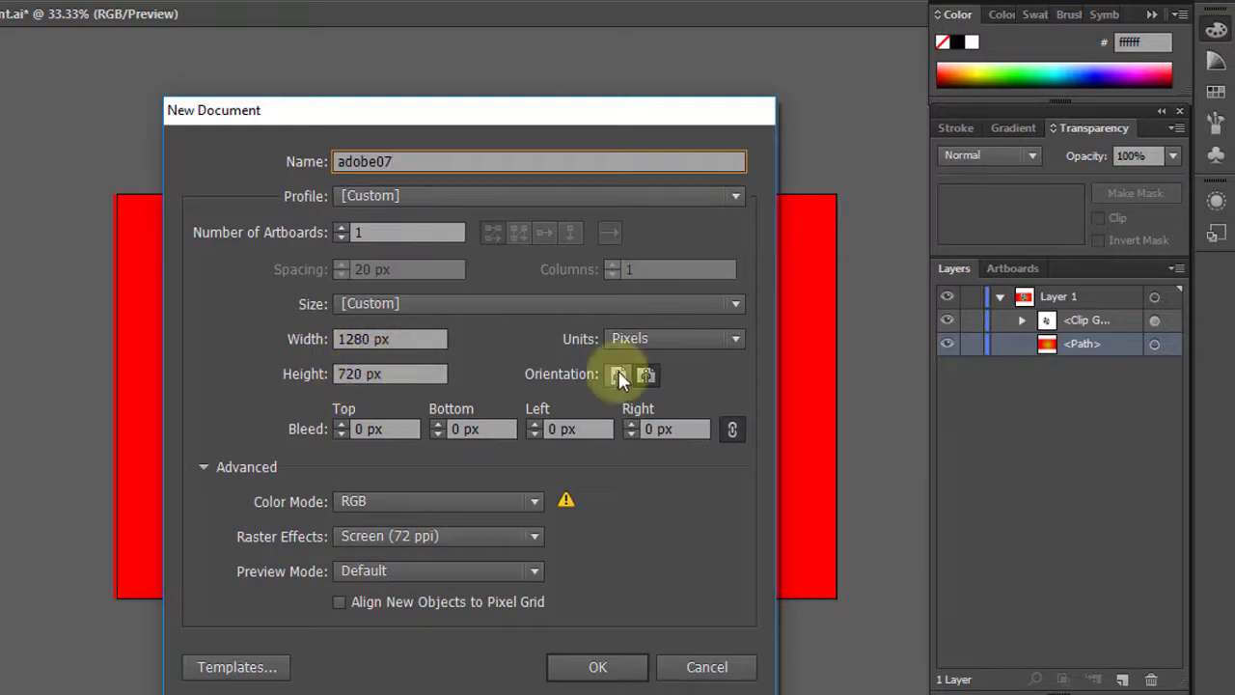
pyautogui.click(649, 345)
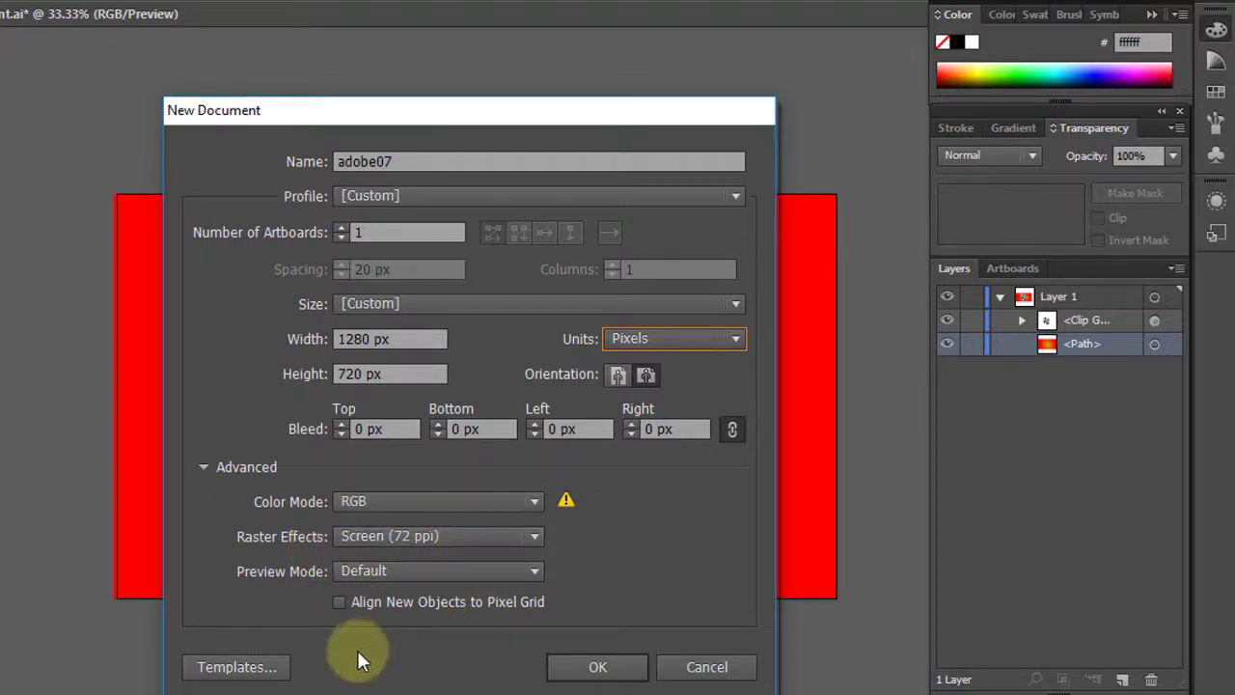
pyautogui.click(595, 667)
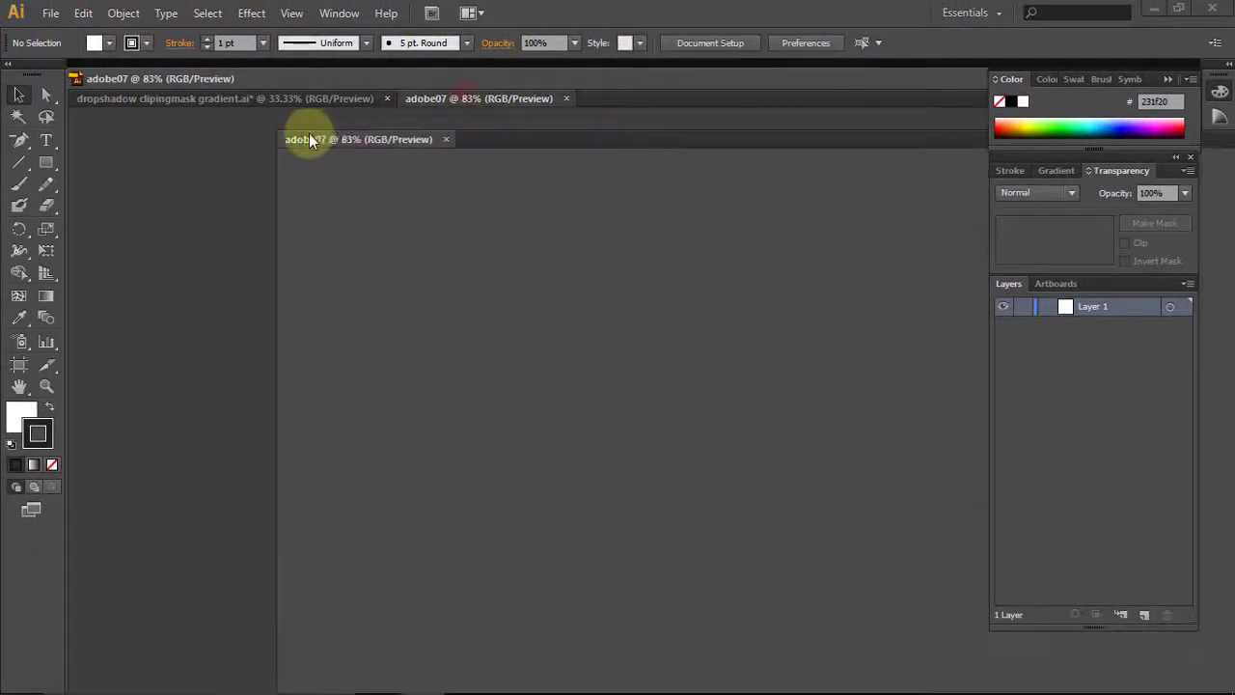
# Step: Float and redock the adobe07 tab, then minimize Illustrator and Notepad to the desktop
pyautogui.moveTo(465, 100); pyautogui.dragTo(354, 114)
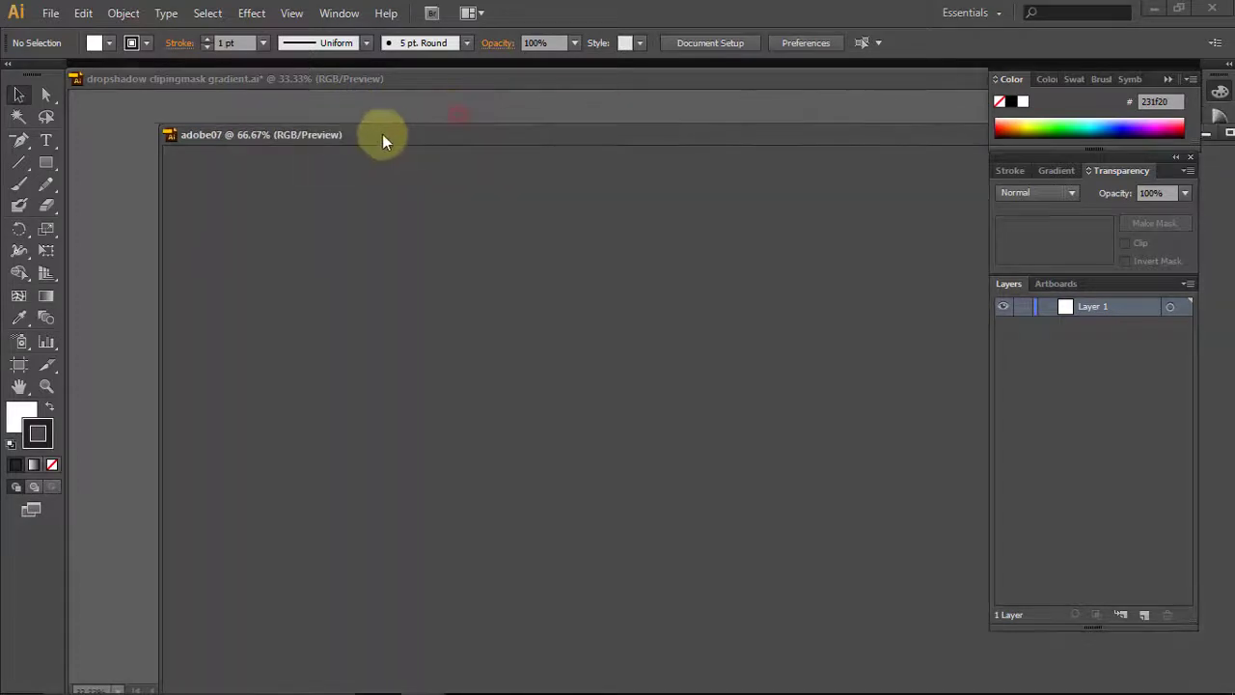
pyautogui.moveTo(354, 114); pyautogui.dragTo(329, 93)
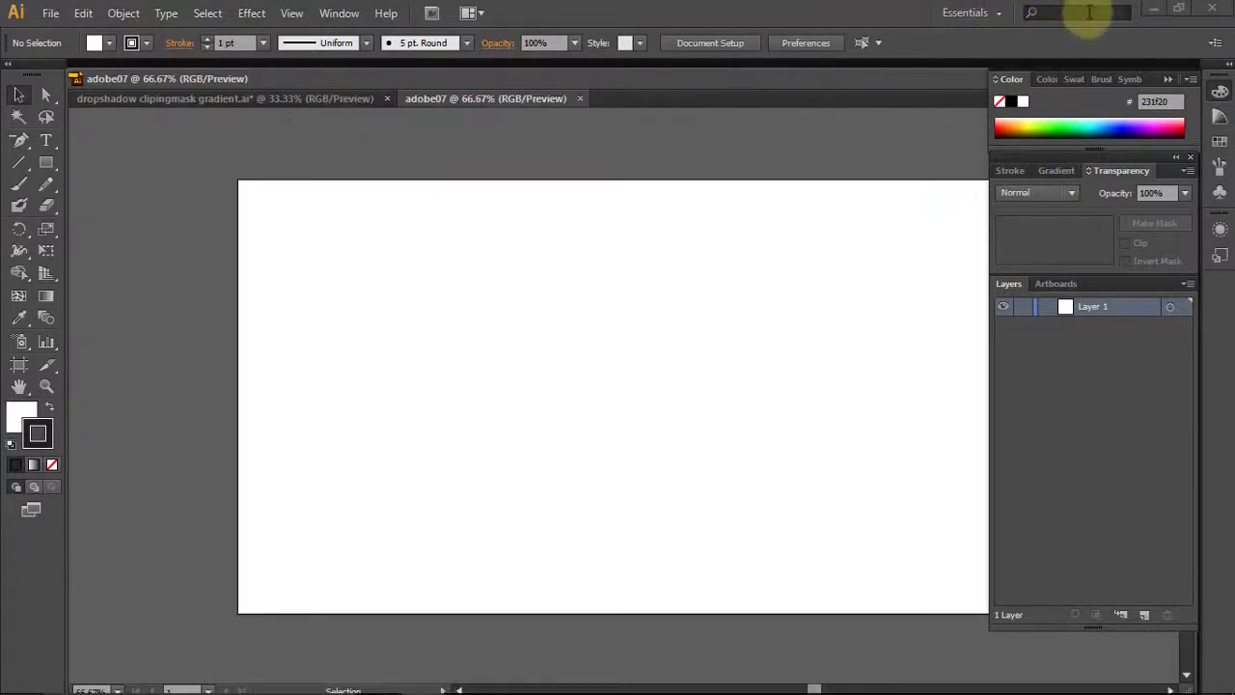
pyautogui.click(1151, 10)
pyautogui.click(1127, 10)
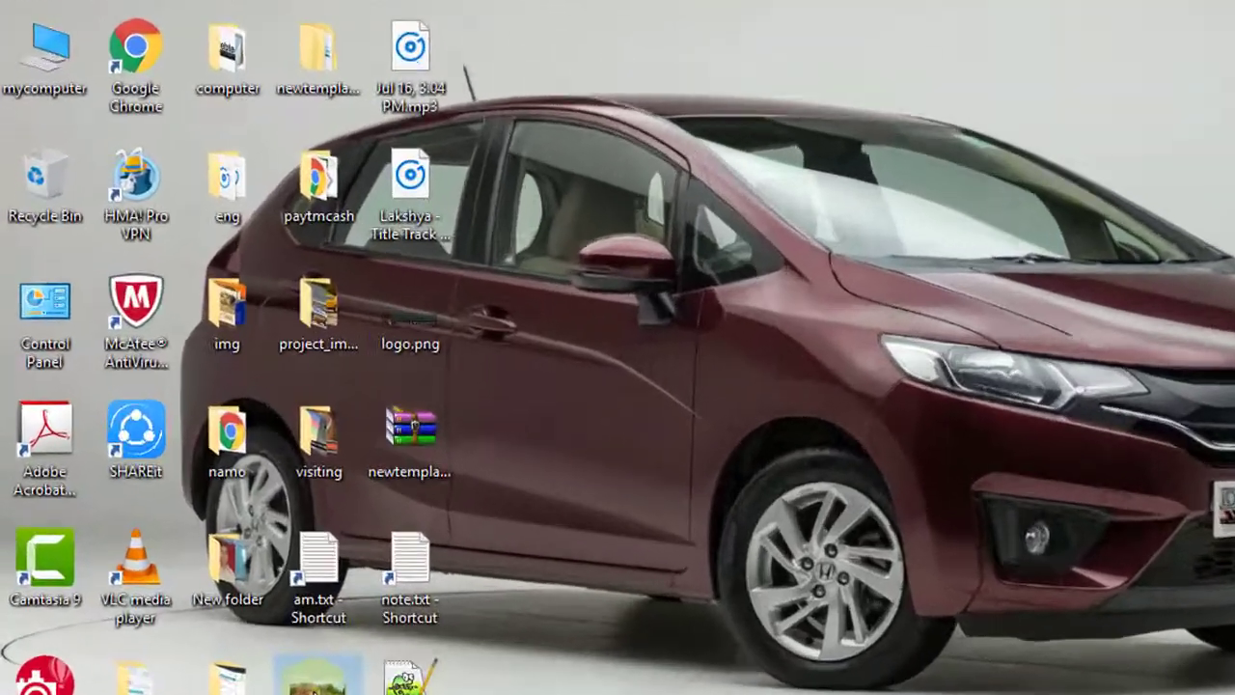
# Step: Open amsterdam_bridge_toronto-1920x1080-1.jpg from the desktop with Adobe Illustrator
pyautogui.rightClick(253, 606)
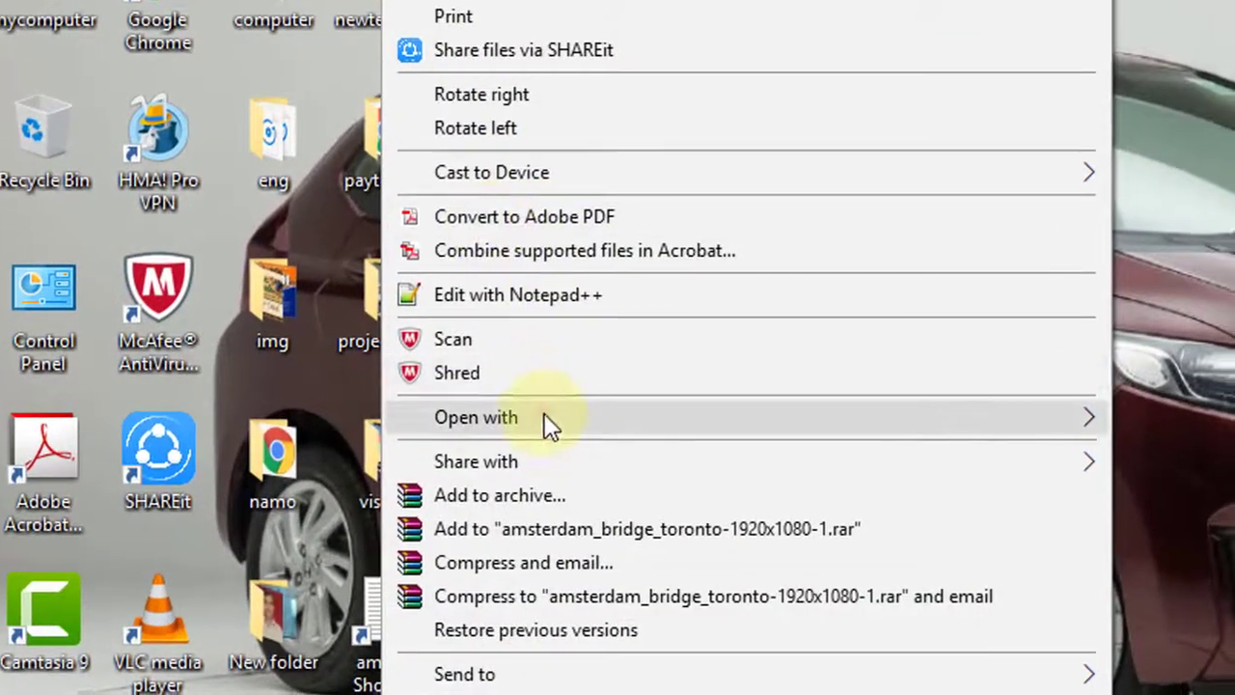
pyautogui.click(544, 417)
pyautogui.click(669, 325)
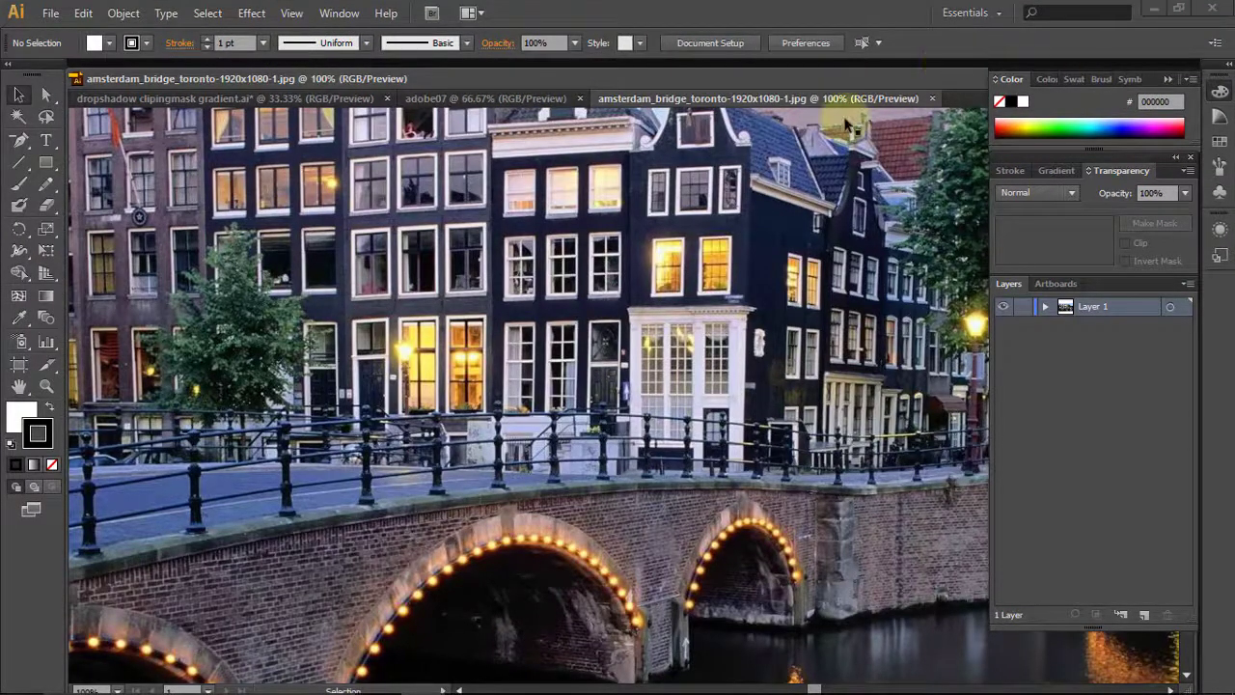
# Step: Drag the Amsterdam photo into adobe07 and scale it to cover the artboard
pyautogui.moveTo(677, 105)
pyautogui.mouseDown()
pyautogui.moveTo(868, 293)
pyautogui.moveTo(871, 378)
pyautogui.moveTo(498, 276)
pyautogui.mouseUp()
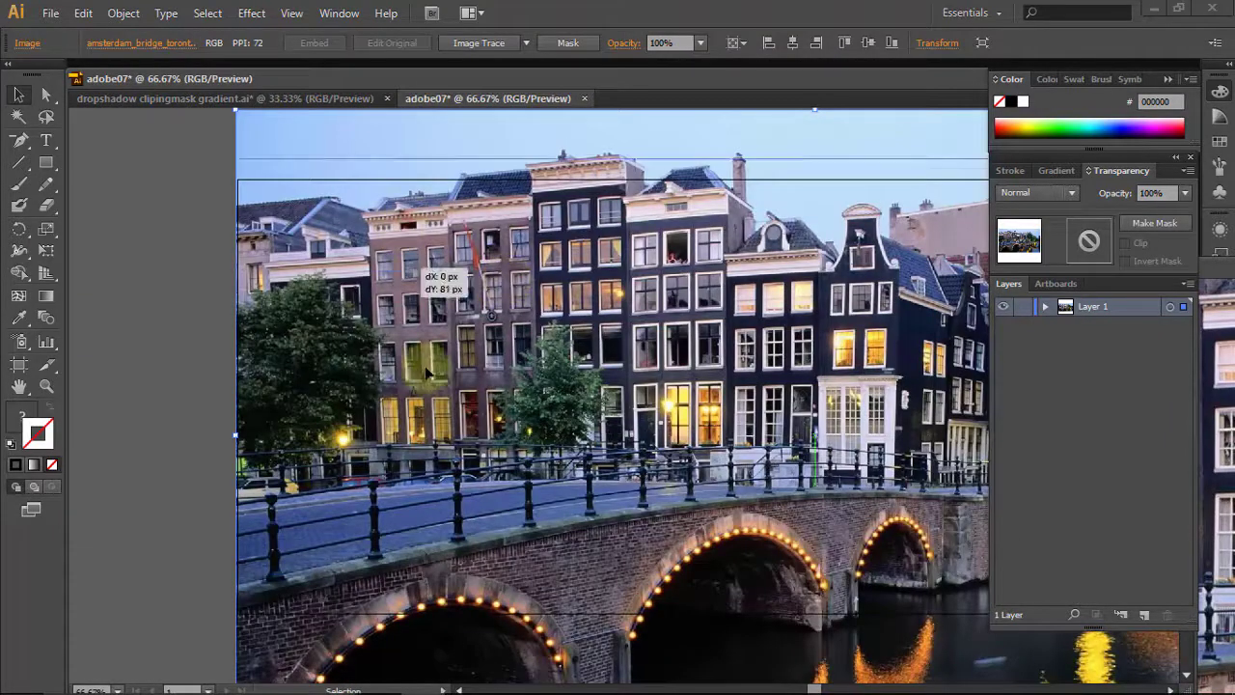
pyautogui.moveTo(399, 215); pyautogui.dragTo(329, 275)
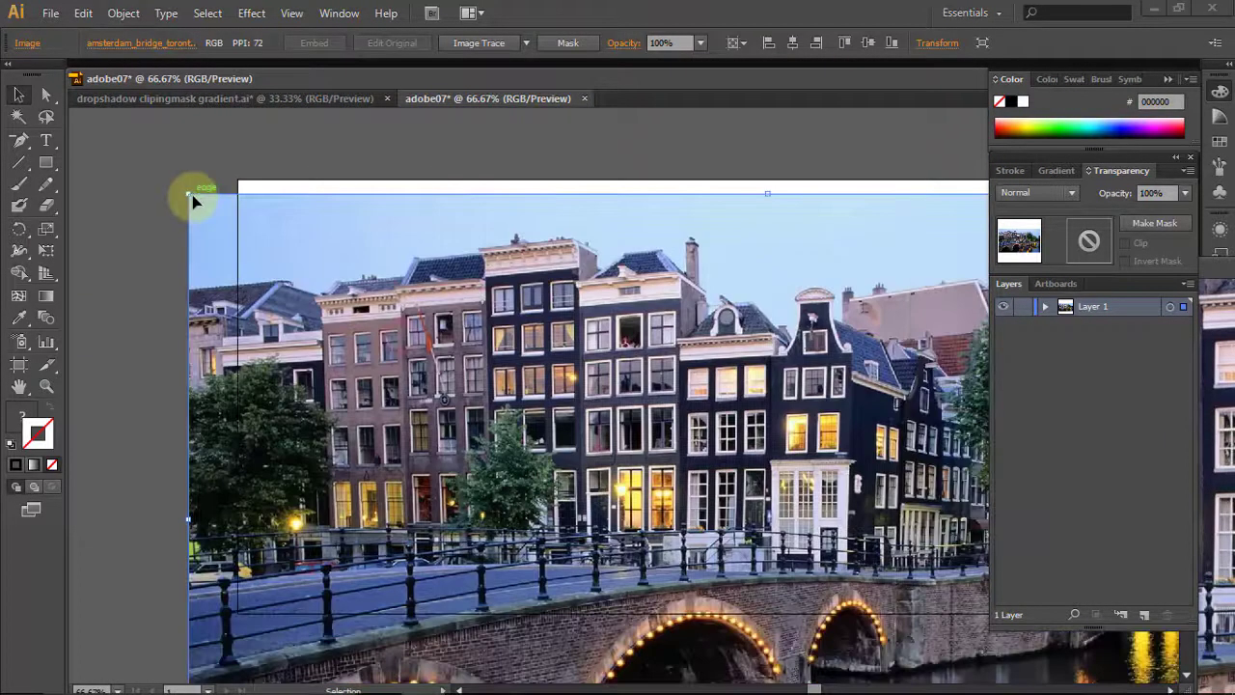
pyautogui.moveTo(329, 275)
pyautogui.mouseDown()
pyautogui.moveTo(627, 463)
pyautogui.moveTo(227, 162)
pyautogui.moveTo(305, 237)
pyautogui.moveTo(295, 245)
pyautogui.mouseUp()
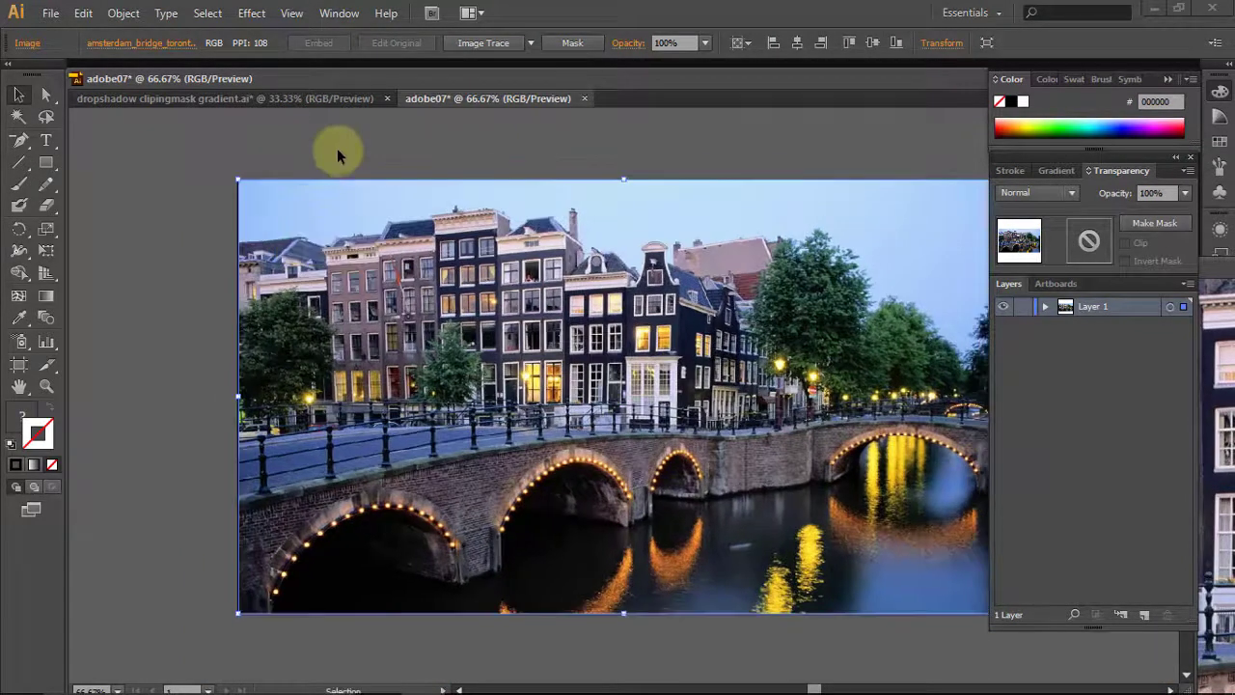
pyautogui.click(352, 127)
# Step: Float the adobe07 window, zoom to 50%, and resize and reposition the window
pyautogui.moveTo(439, 97); pyautogui.dragTo(178, 122)
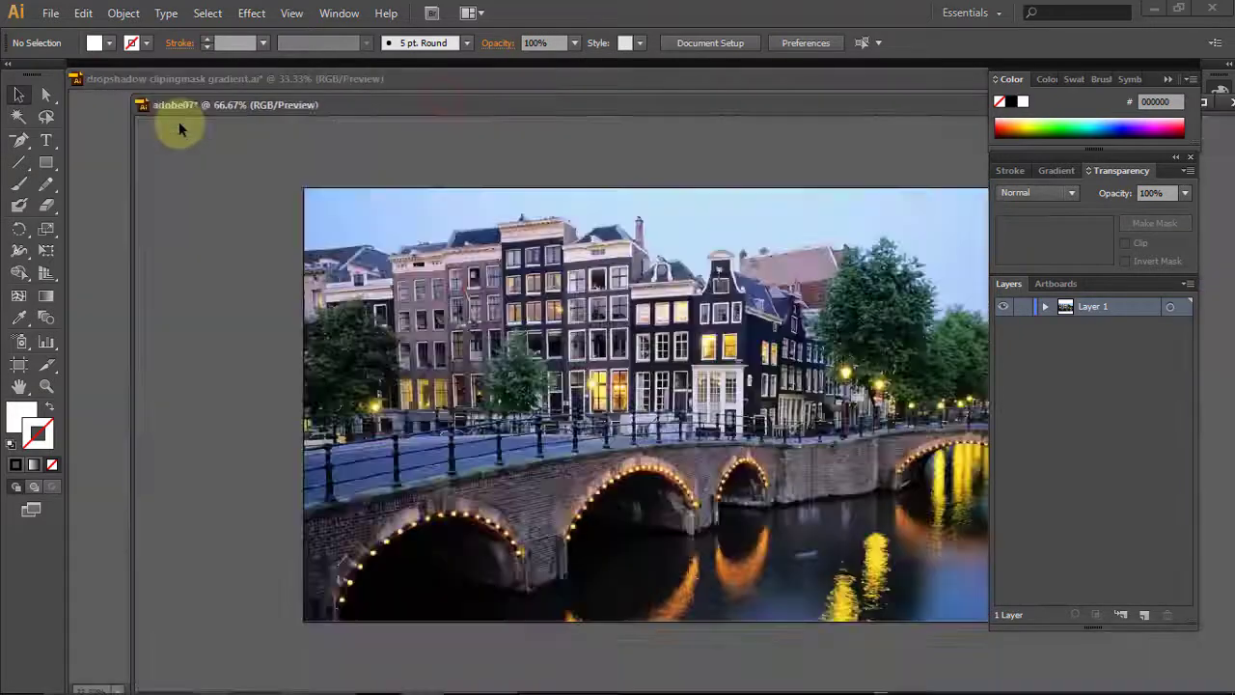
pyautogui.hotkey('ctrl', '-')
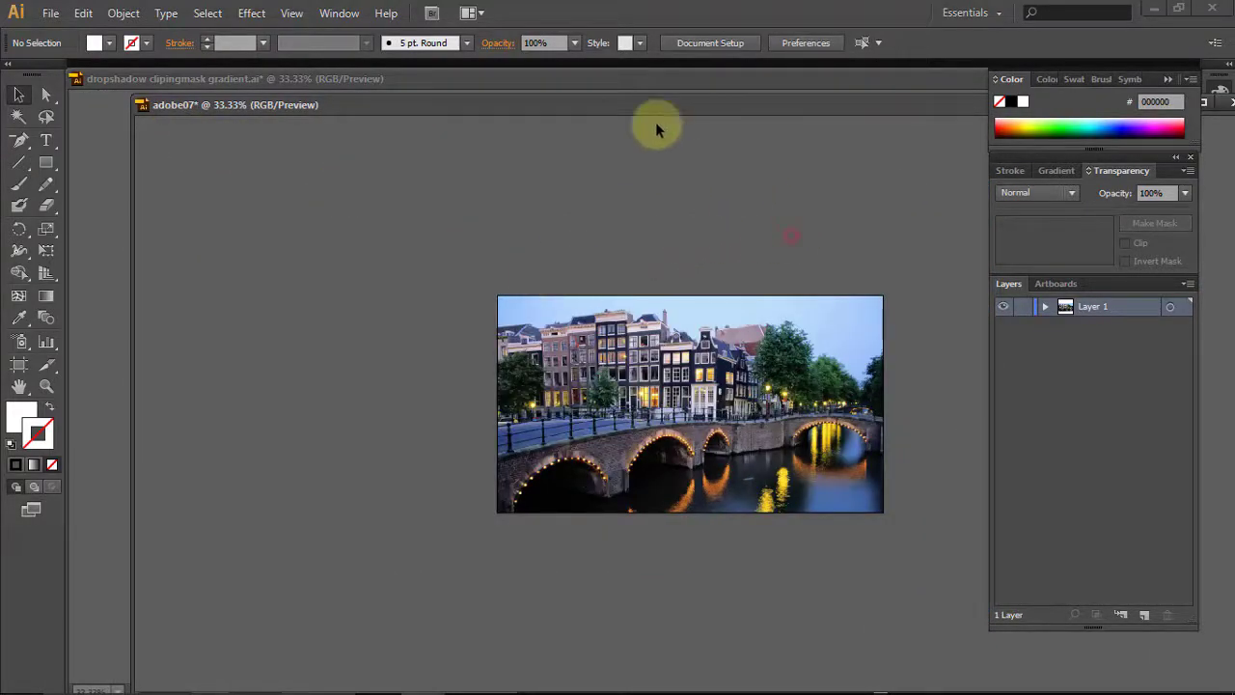
pyautogui.hotkey('ctrl', '0')
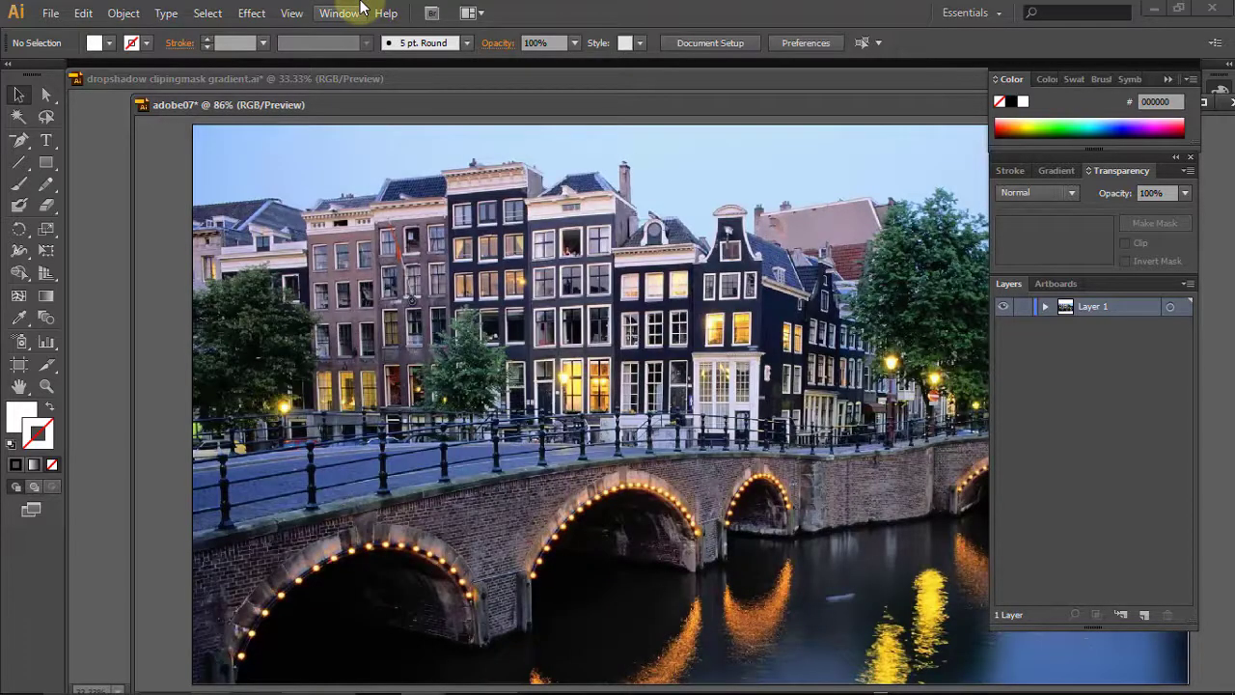
pyautogui.hotkey('ctrl', '-')
pyautogui.hotkey('ctrl', '-')
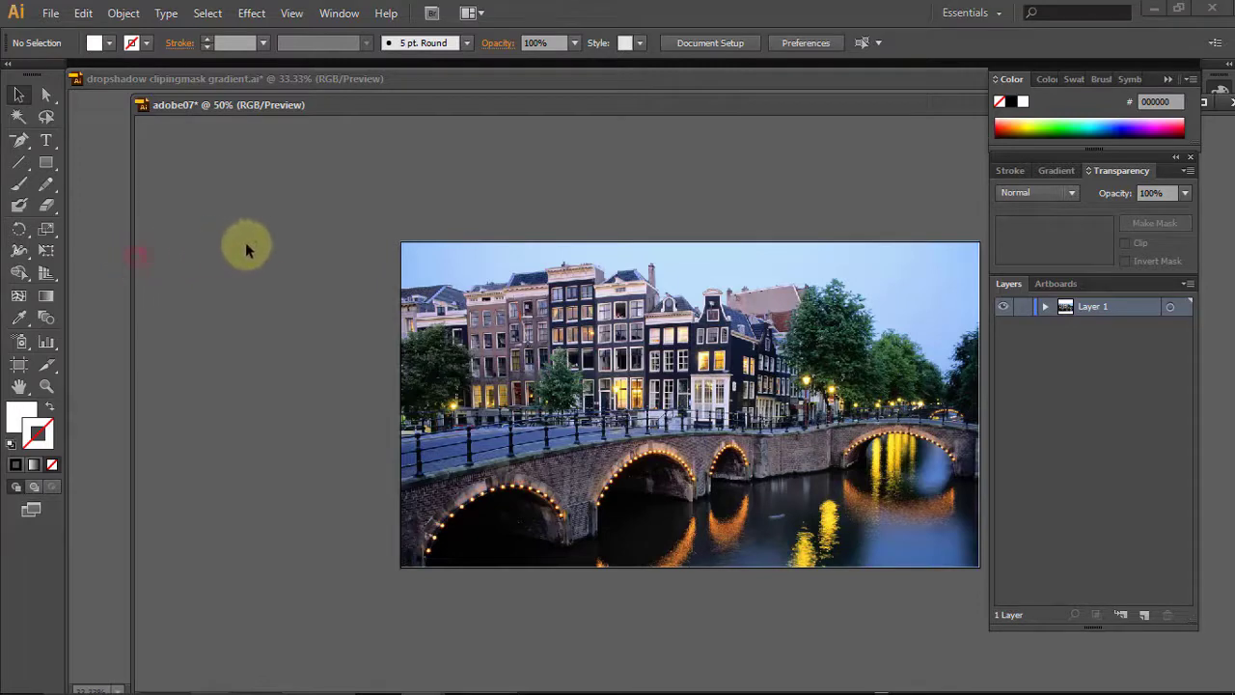
pyautogui.moveTo(130, 252); pyautogui.dragTo(261, 248)
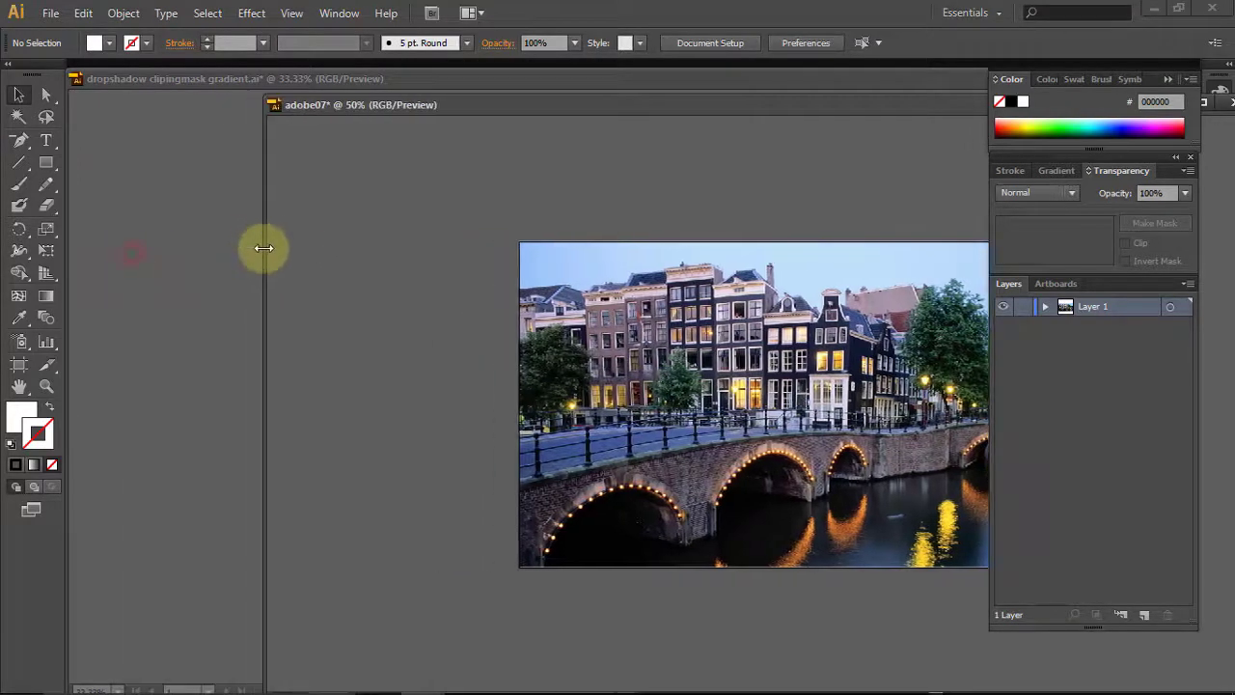
pyautogui.moveTo(441, 122); pyautogui.dragTo(282, 114)
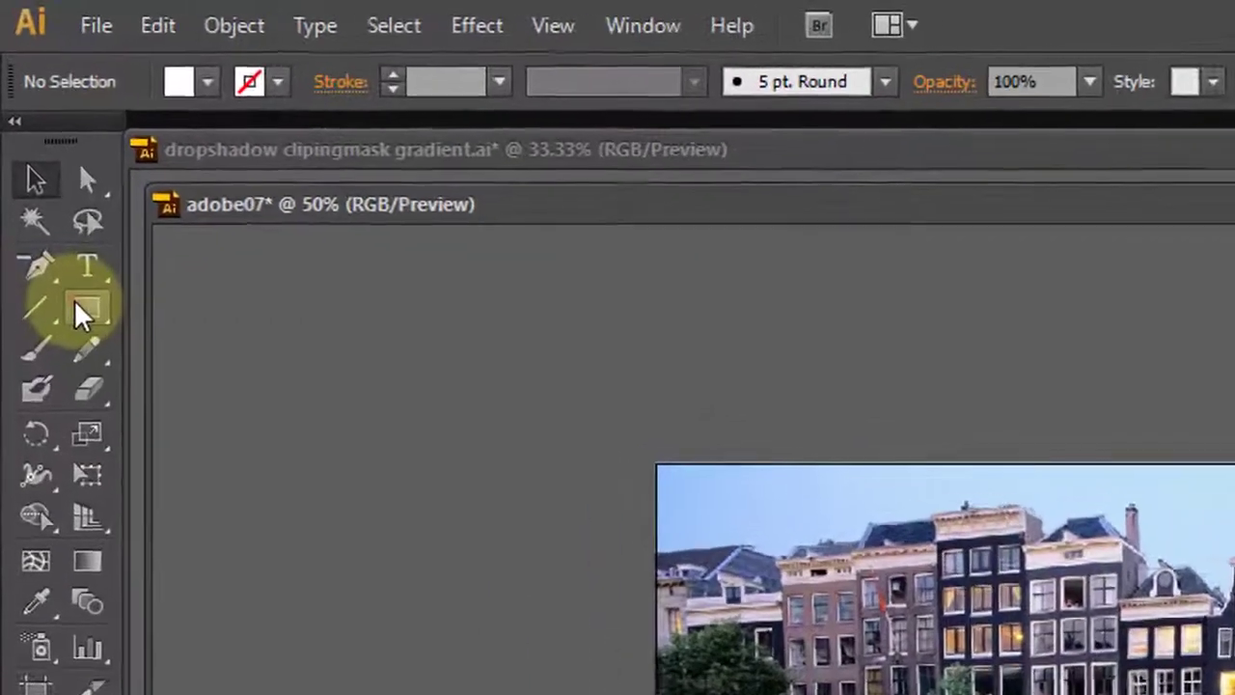
# Step: Draw a white hexagon with the Polygon tool over the photo's buildings
pyautogui.moveTo(46, 162); pyautogui.dragTo(113, 190)
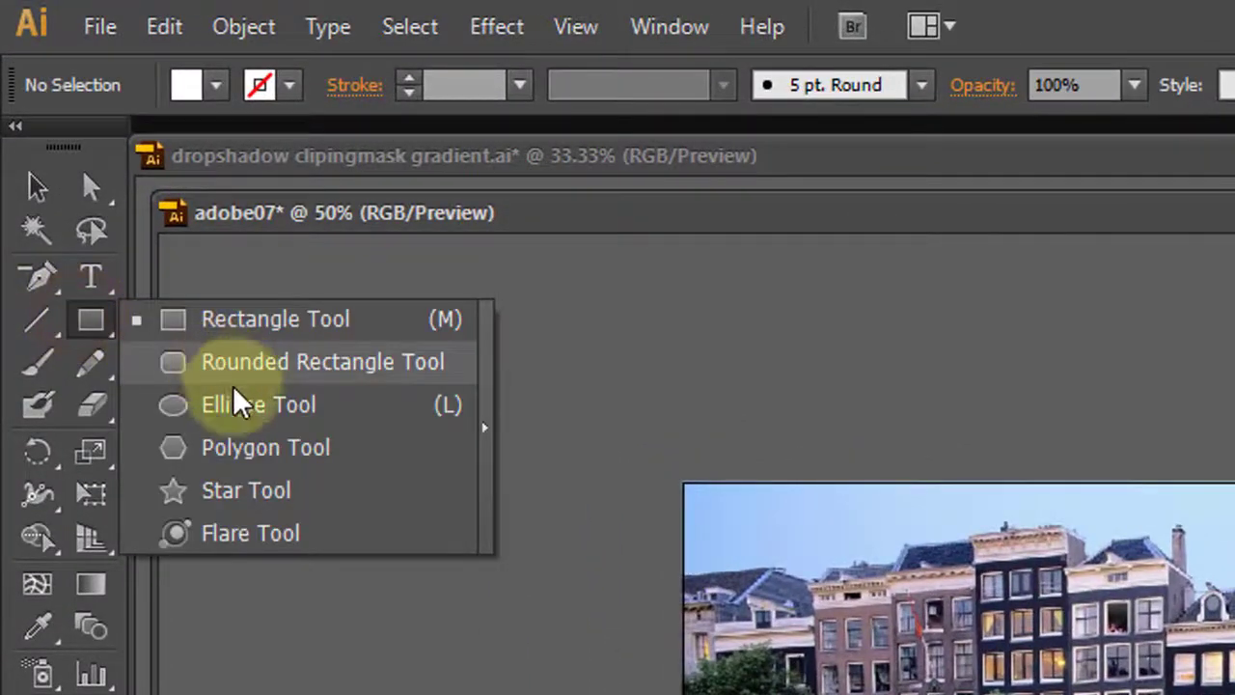
pyautogui.moveTo(220, 379); pyautogui.dragTo(264, 447)
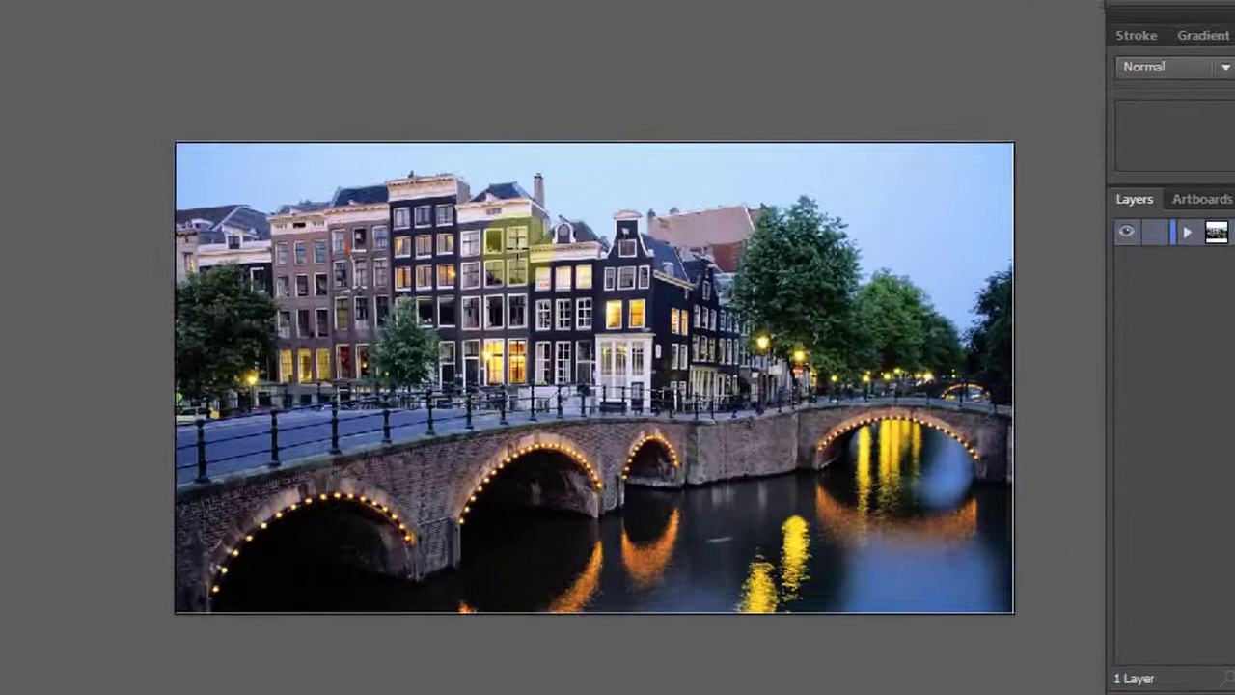
pyautogui.moveTo(511, 241); pyautogui.dragTo(587, 314)
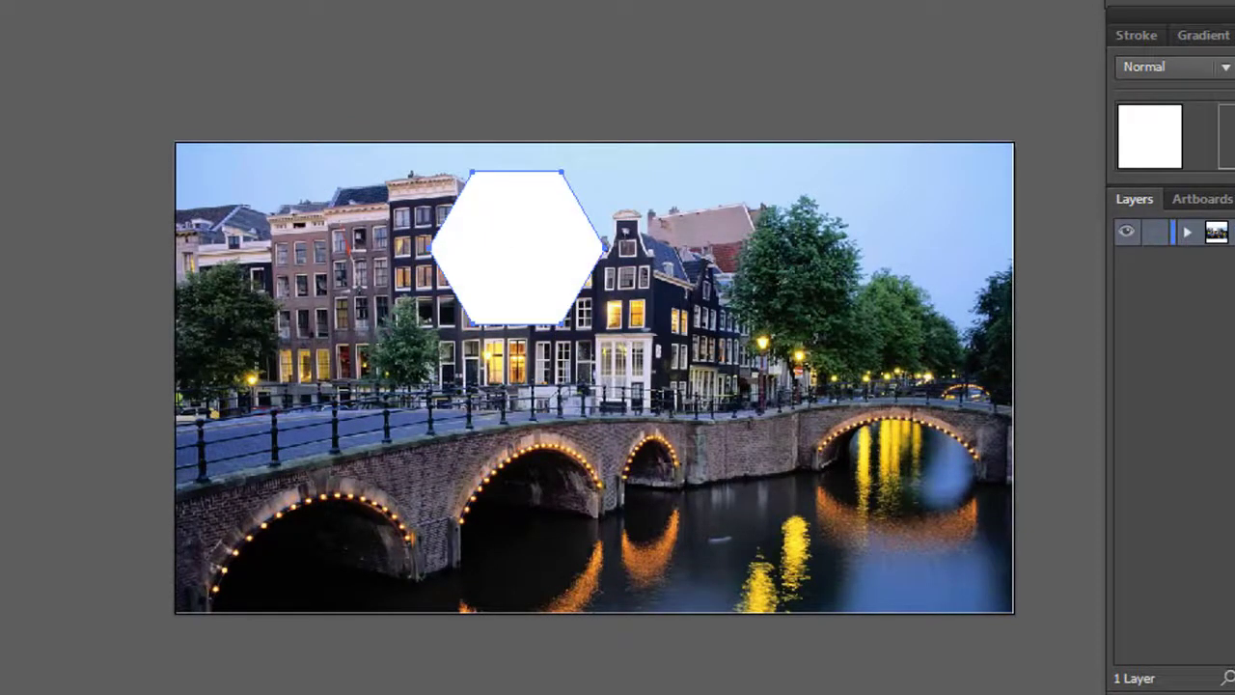
pyautogui.moveTo(489, 231); pyautogui.dragTo(497, 268)
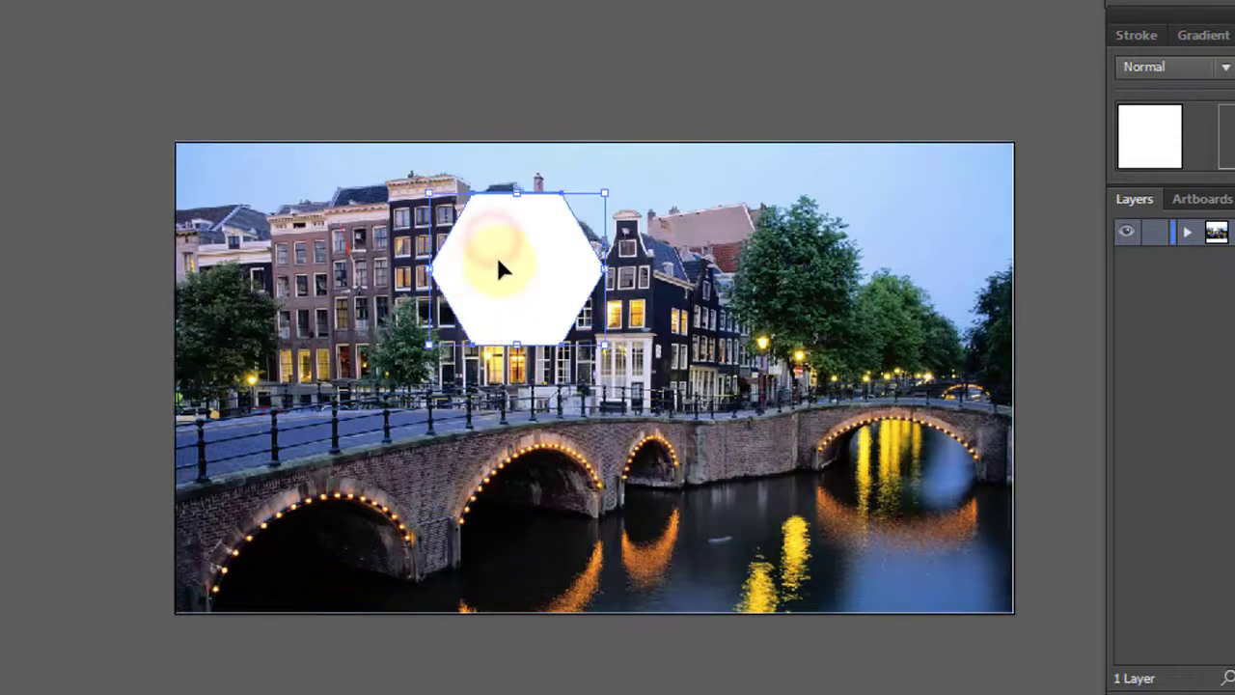
# Step: Rotate the hexagon 120° through Transform > Rotate, previewing 90° first
pyautogui.rightClick(498, 261)
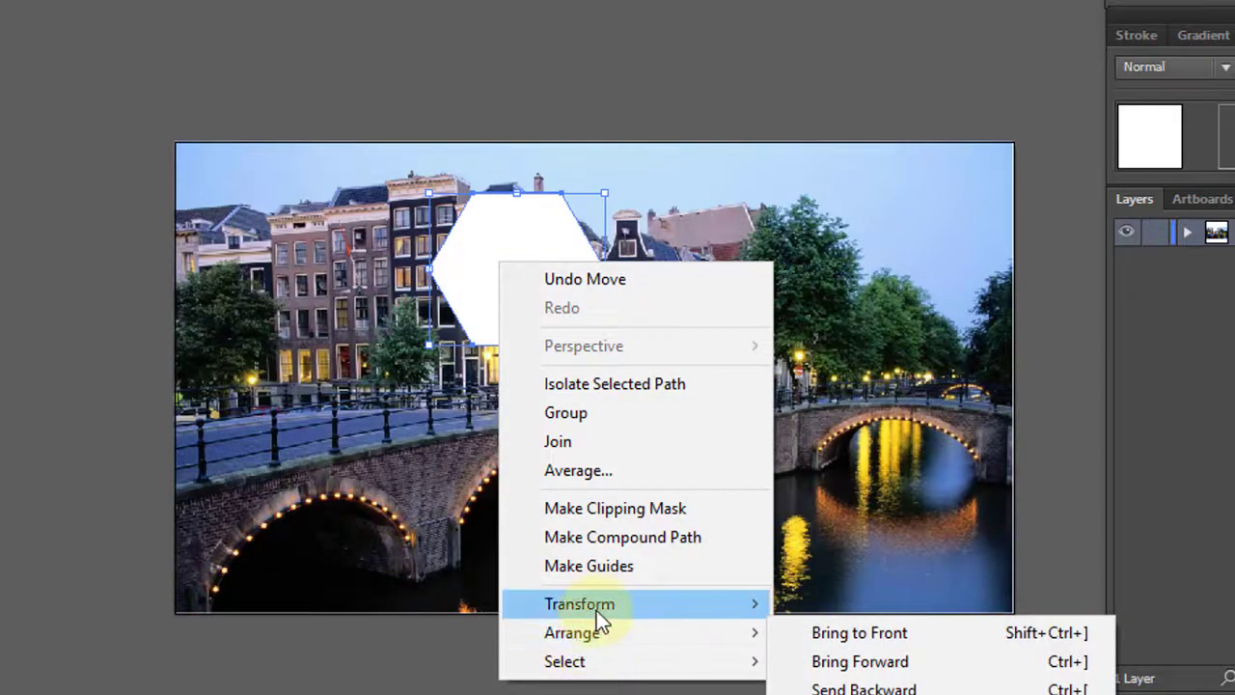
pyautogui.moveTo(579, 603)
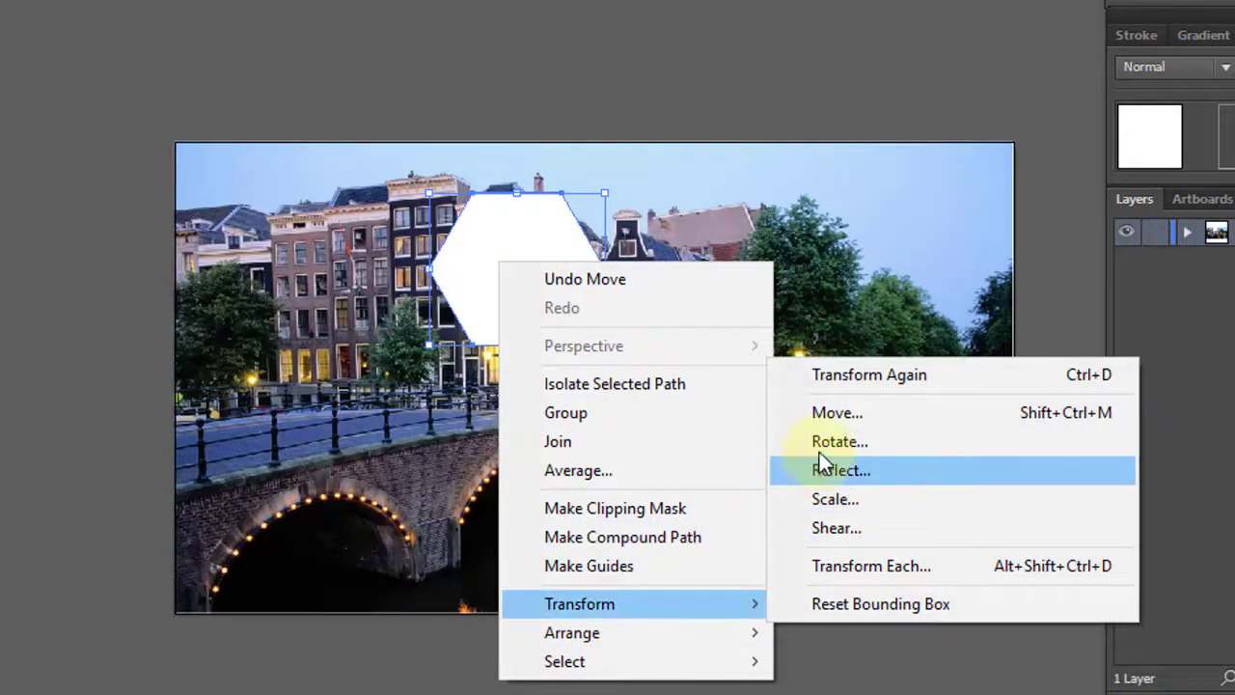
pyautogui.click(815, 441)
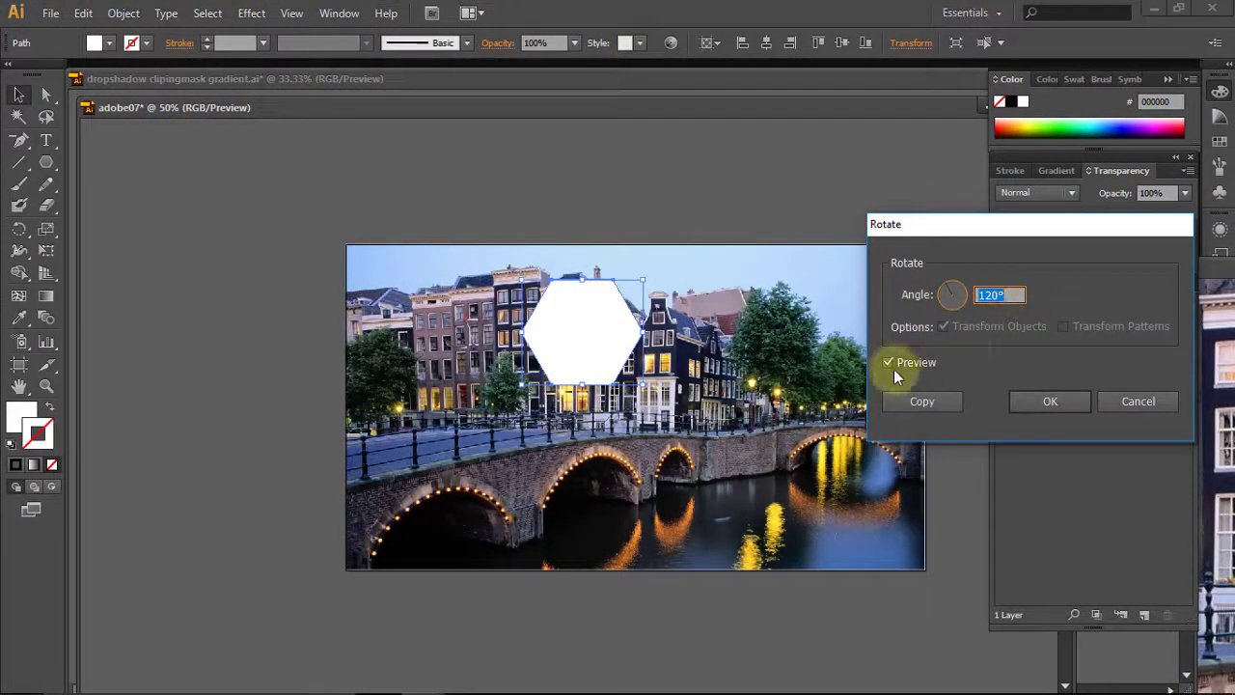
pyautogui.doubleClick(1000, 295)
pyautogui.write('90')
pyautogui.click(894, 365)
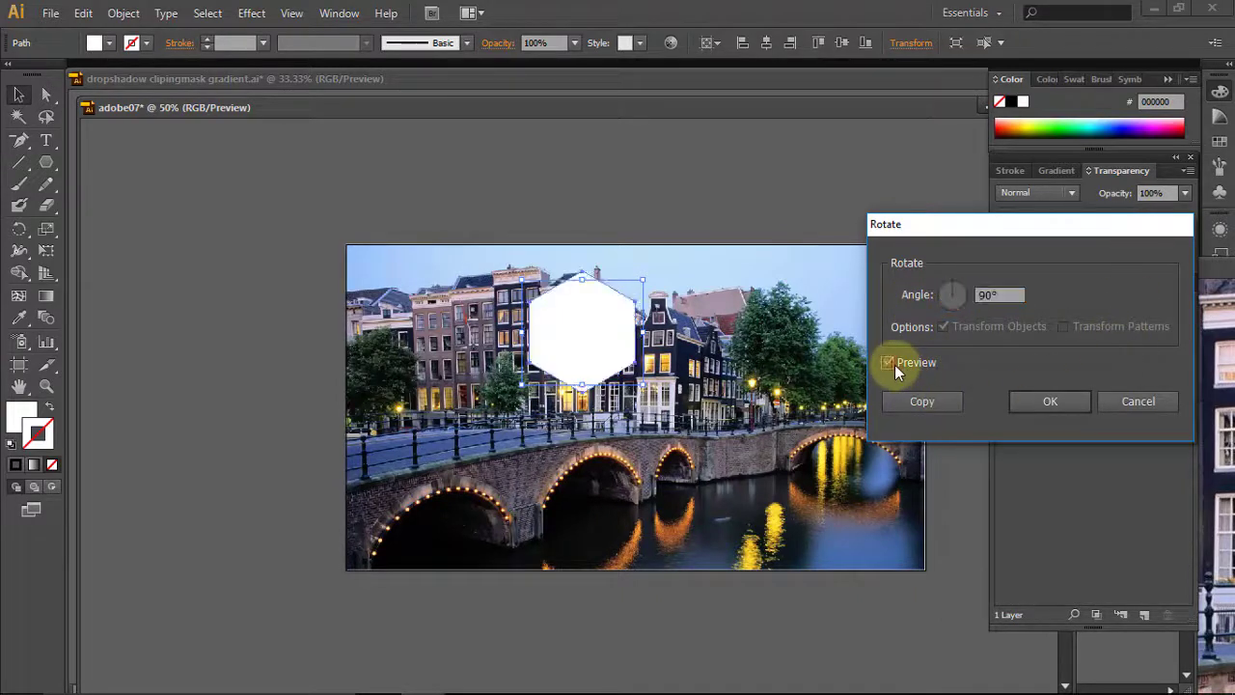
pyautogui.doubleClick(986, 295)
pyautogui.write('120')
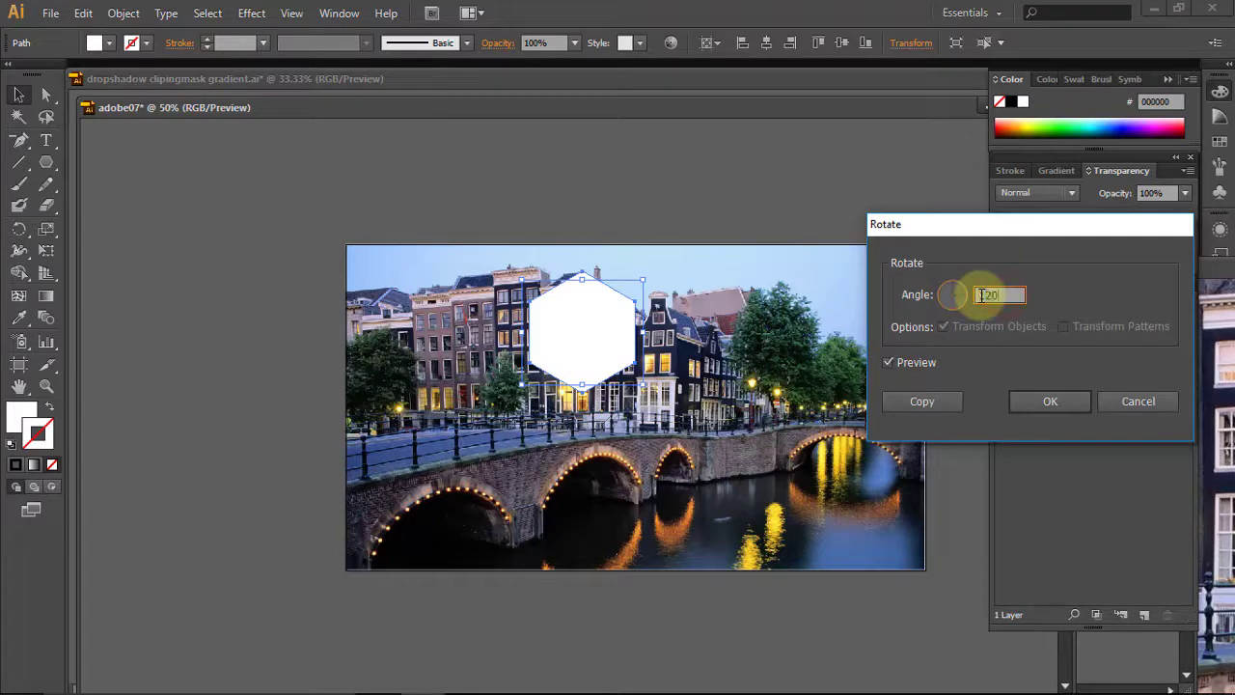
pyautogui.click(890, 363)
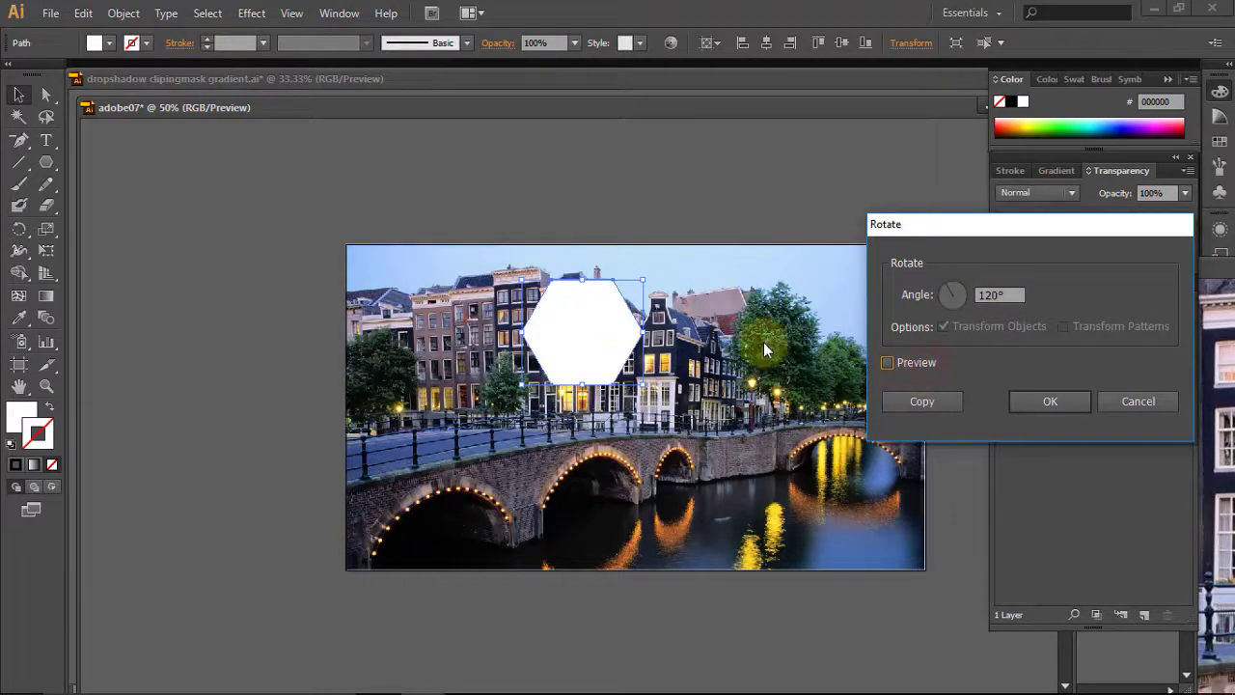
pyautogui.click(887, 363)
pyautogui.click(1039, 407)
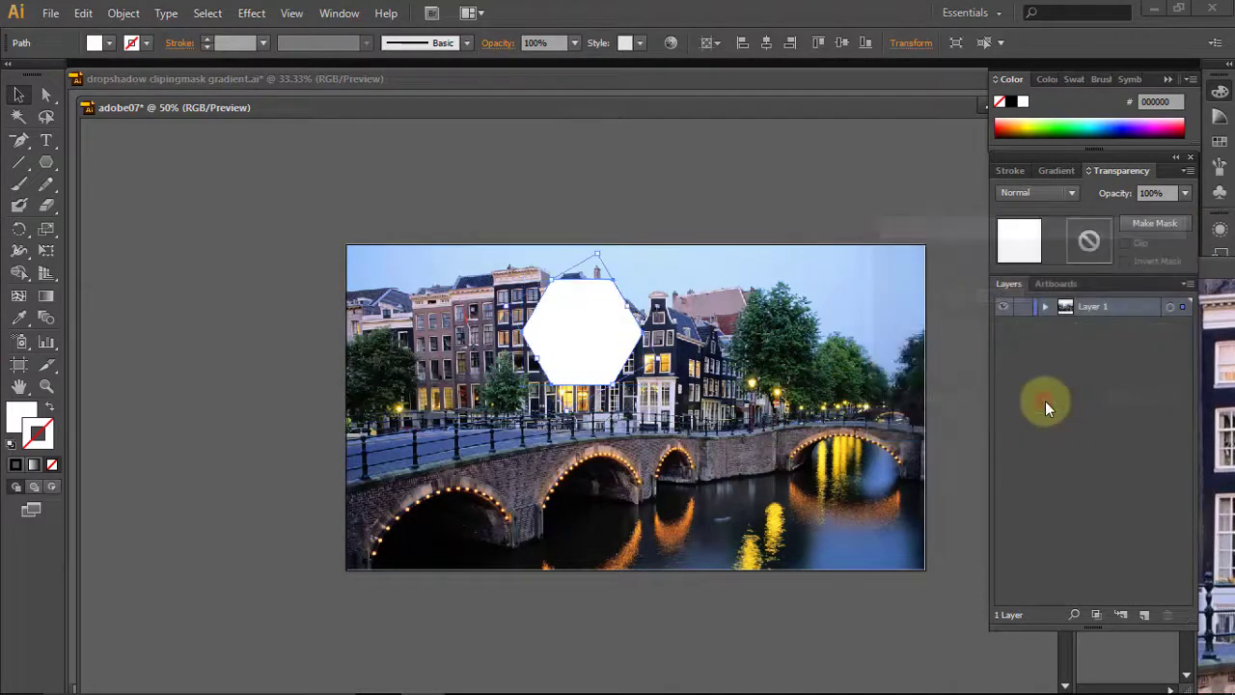
pyautogui.click(657, 196)
pyautogui.click(619, 341)
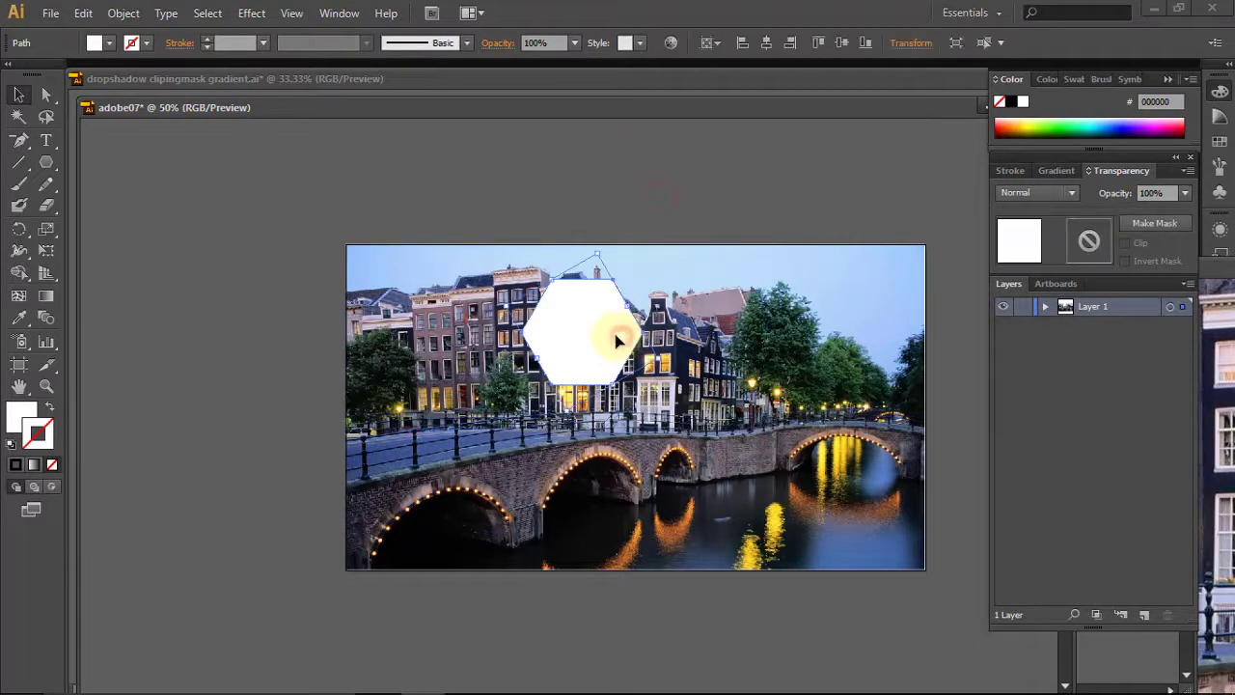
# Step: Alt-drag two hexagon copies below-right and directly below, nudging them into alignment
pyautogui.moveTo(598, 324)
pyautogui.mouseDown()
pyautogui.moveTo(702, 386)
pyautogui.moveTo(697, 377)
pyautogui.mouseUp()
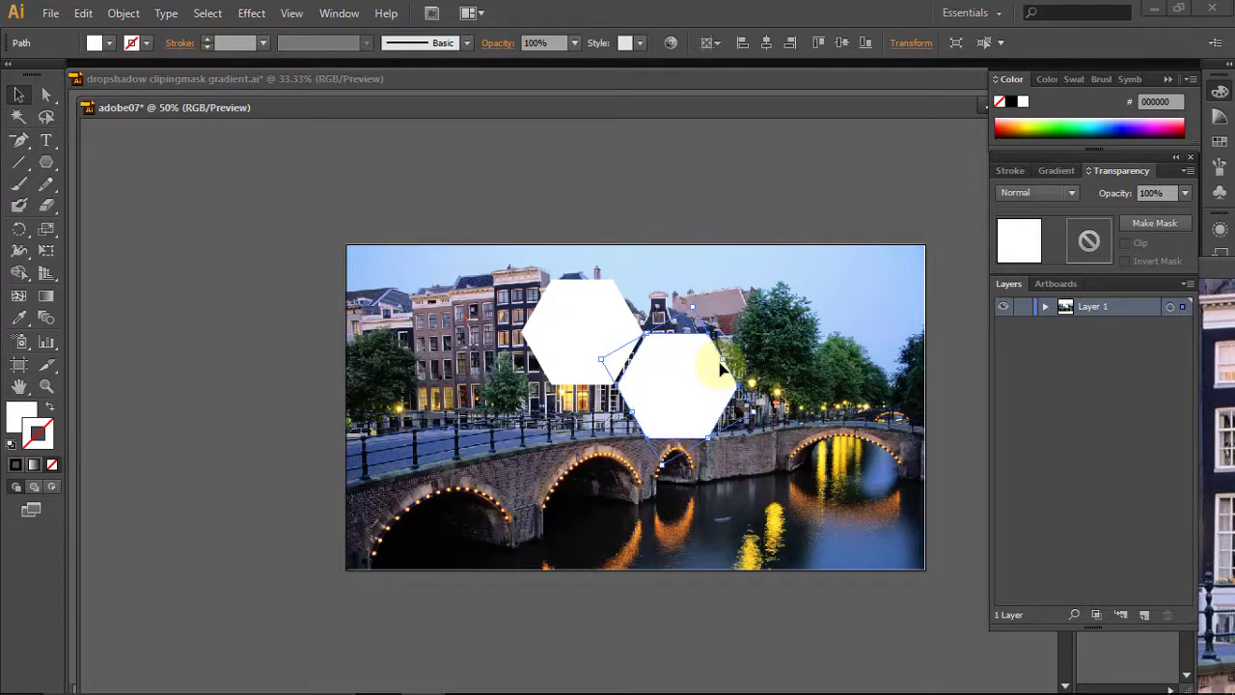
pyautogui.click(560, 114)
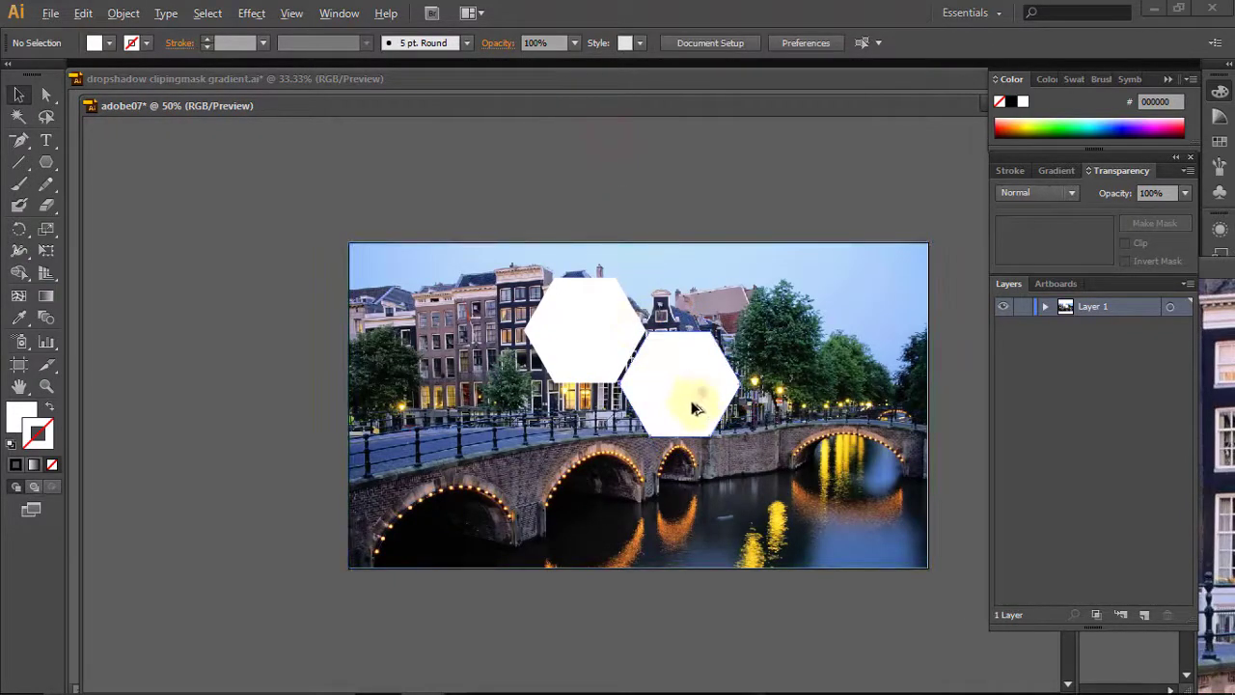
pyautogui.moveTo(693, 407)
pyautogui.mouseDown()
pyautogui.moveTo(614, 459)
pyautogui.moveTo(611, 450)
pyautogui.mouseUp()
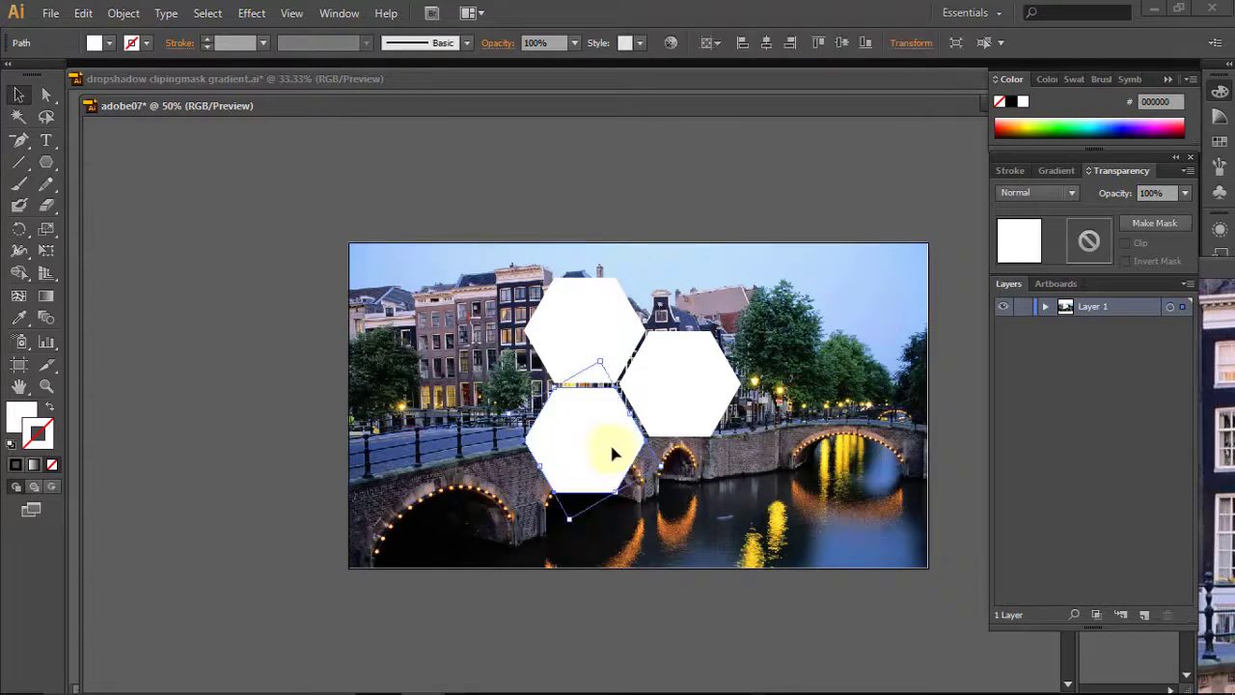
pyautogui.press('Up')
pyautogui.press('Up')
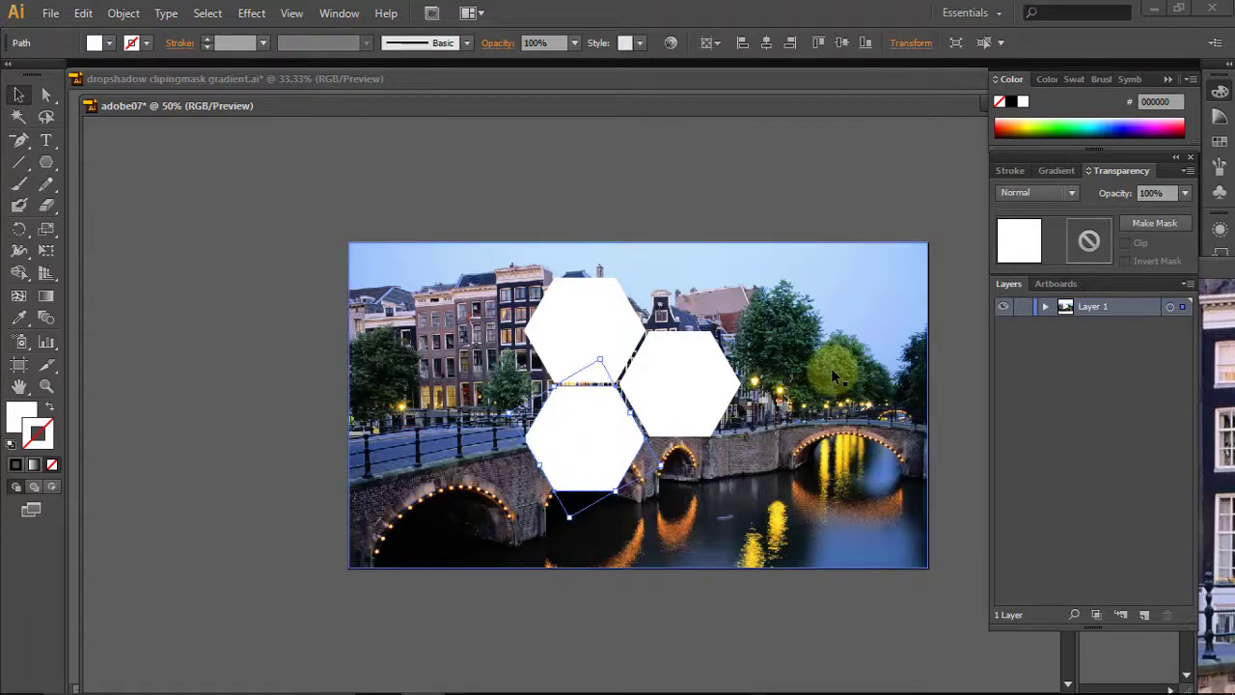
pyautogui.press('Right')
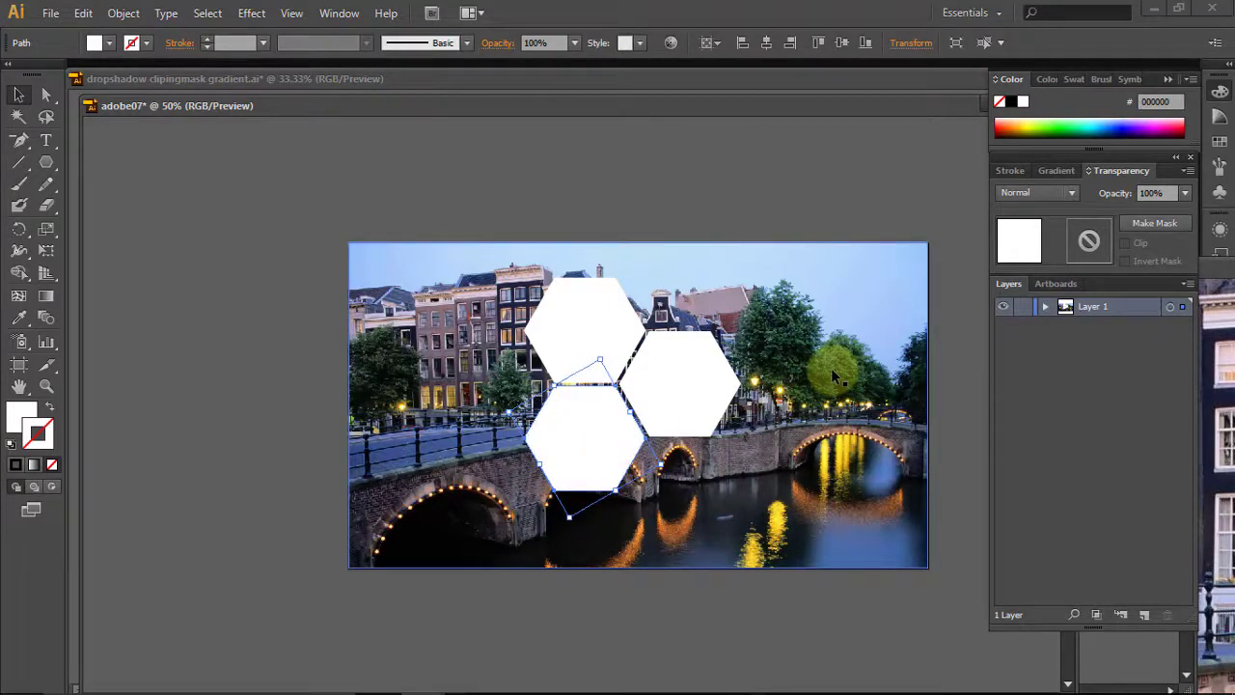
pyautogui.click(856, 361)
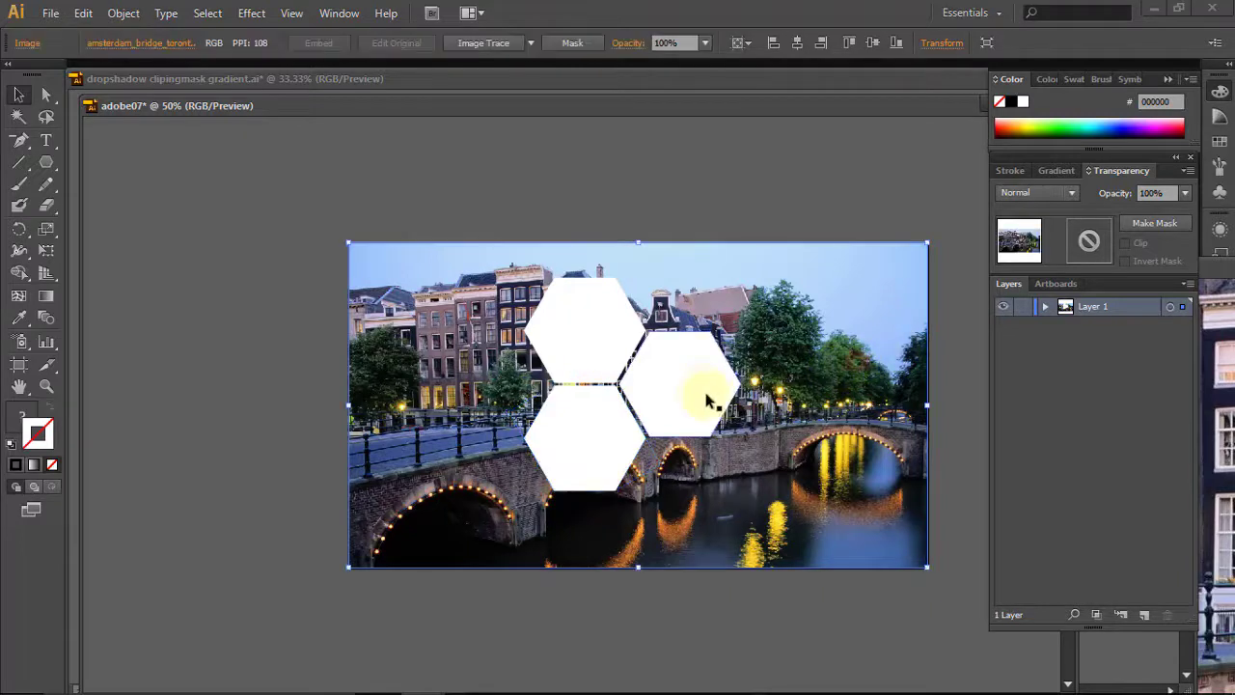
pyautogui.click(584, 323)
# Step: Add a fourth hexagon at the cluster's bottom right and nudge it to close the gaps
pyautogui.moveTo(618, 390); pyautogui.dragTo(689, 496)
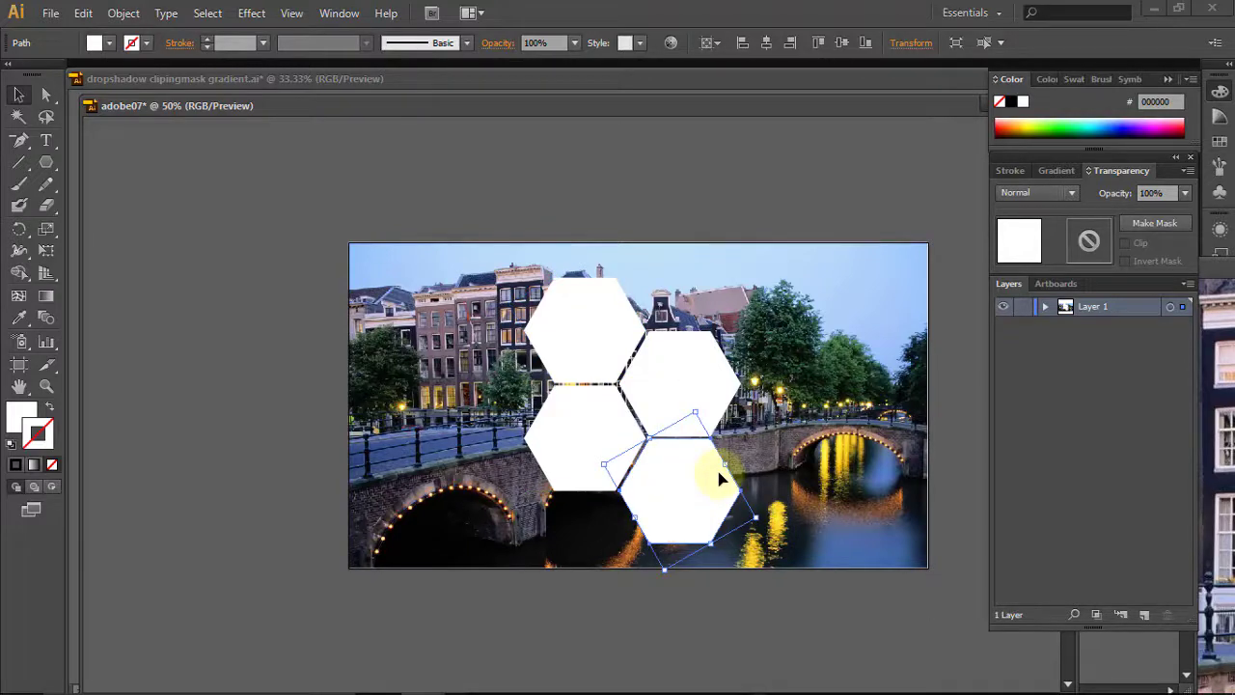
pyautogui.press('Down')
pyautogui.press('Down')
pyautogui.press('Down')
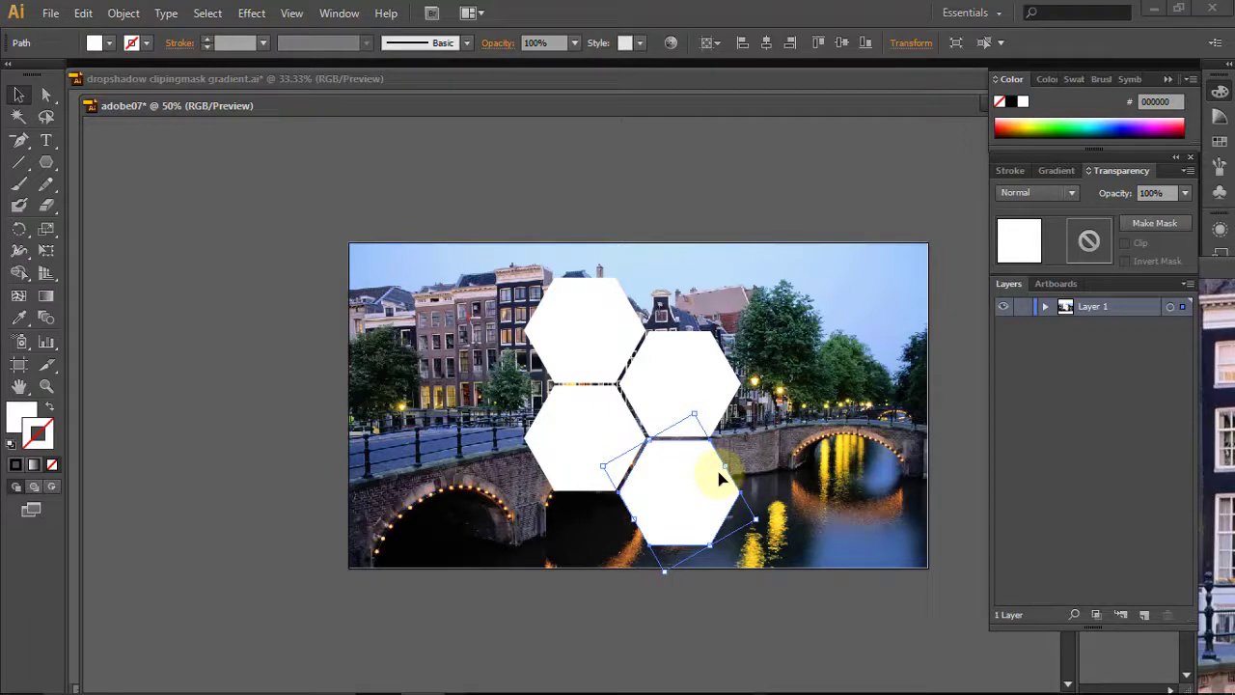
pyautogui.click(760, 467)
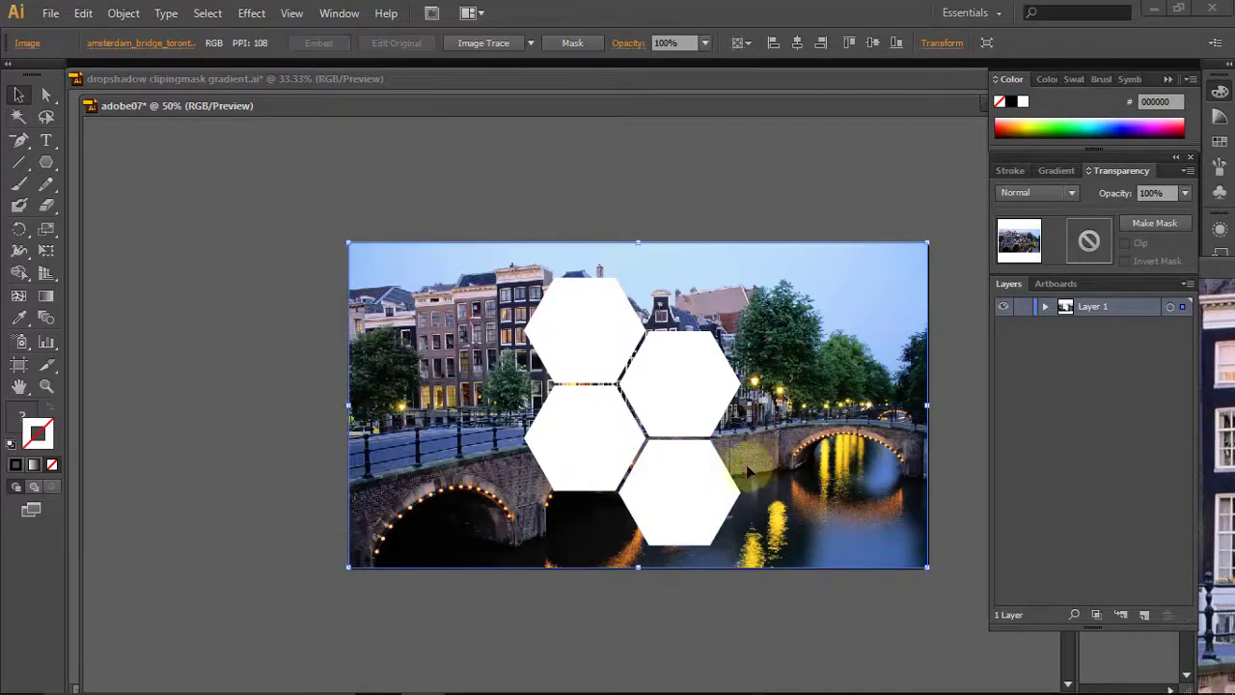
pyautogui.click(705, 502)
pyautogui.press('Up')
pyautogui.press('Up')
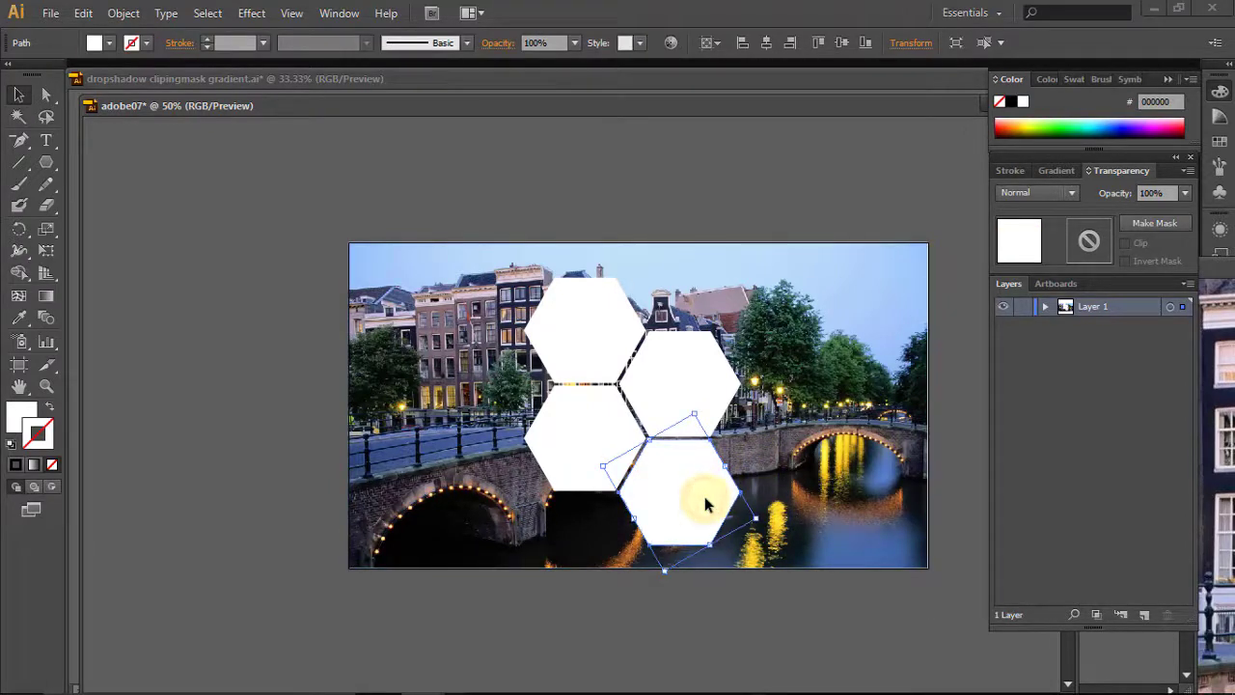
pyautogui.press('Left')
pyautogui.press('Left')
pyautogui.press('Down')
pyautogui.press('Right')
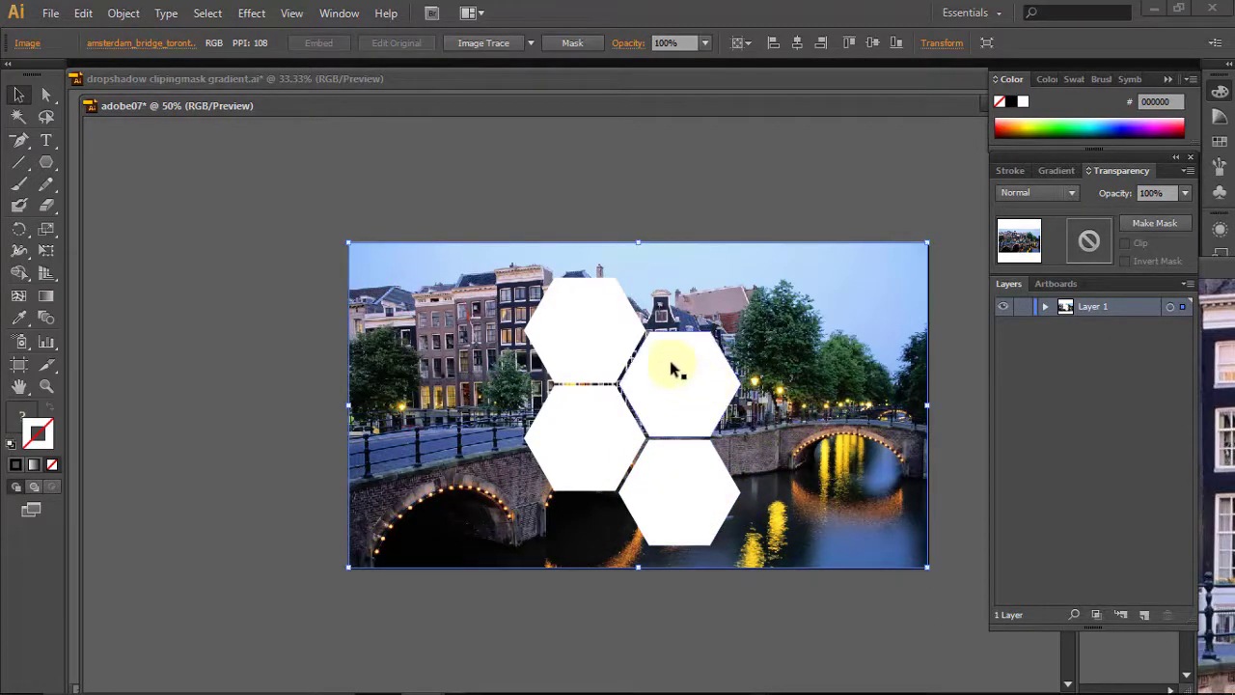
pyautogui.click(672, 368)
# Step: Combine the four selected hexagons into one compound path
pyautogui.keyDown('shift'); pyautogui.click(586, 325); pyautogui.keyUp('shift')
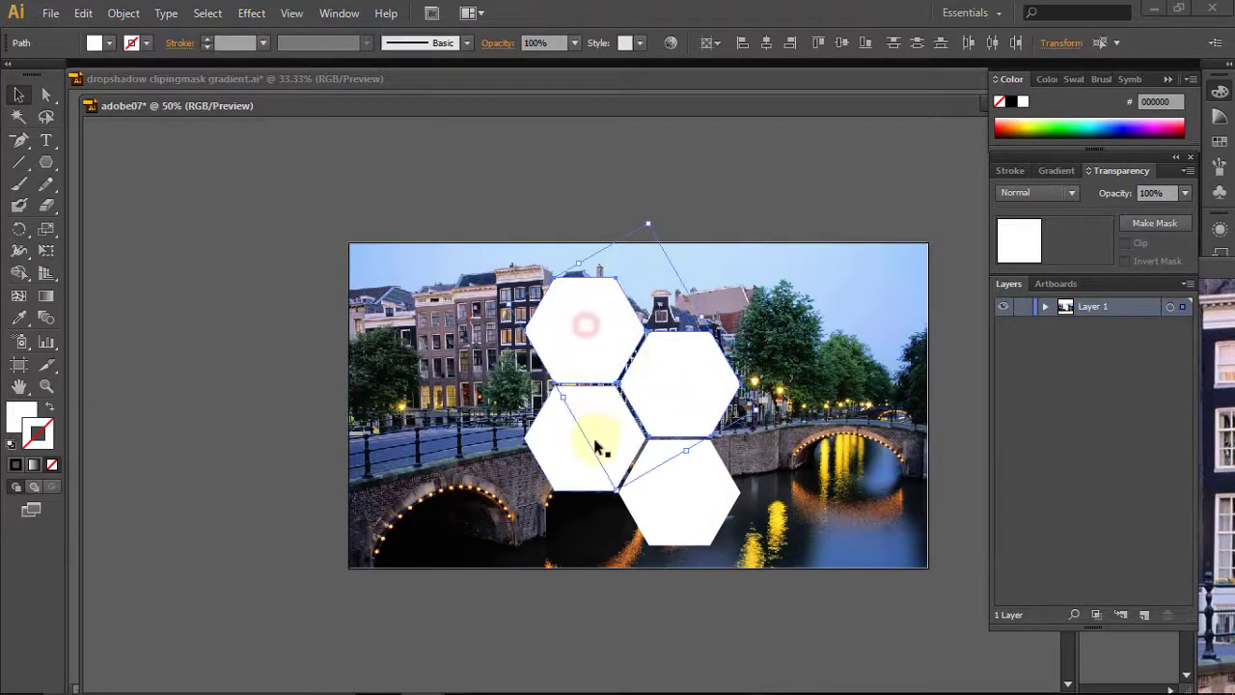
pyautogui.keyDown('shift'); pyautogui.click(689, 509); pyautogui.keyUp('shift')
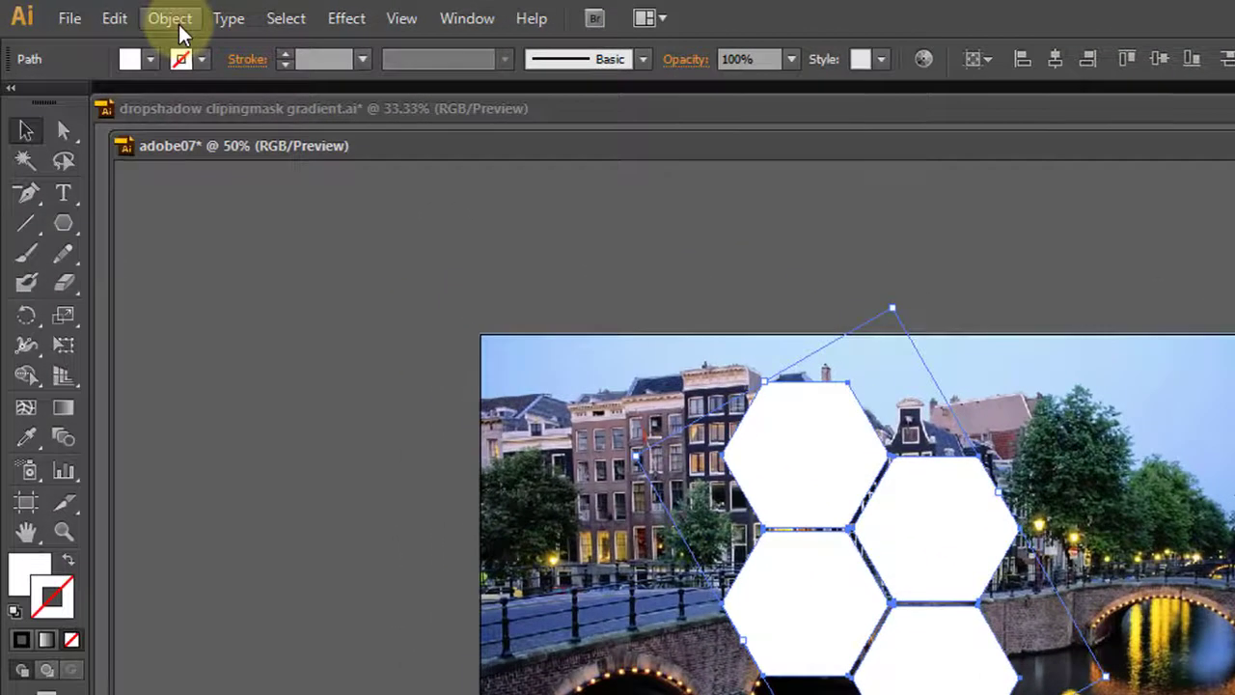
pyautogui.click(157, 19)
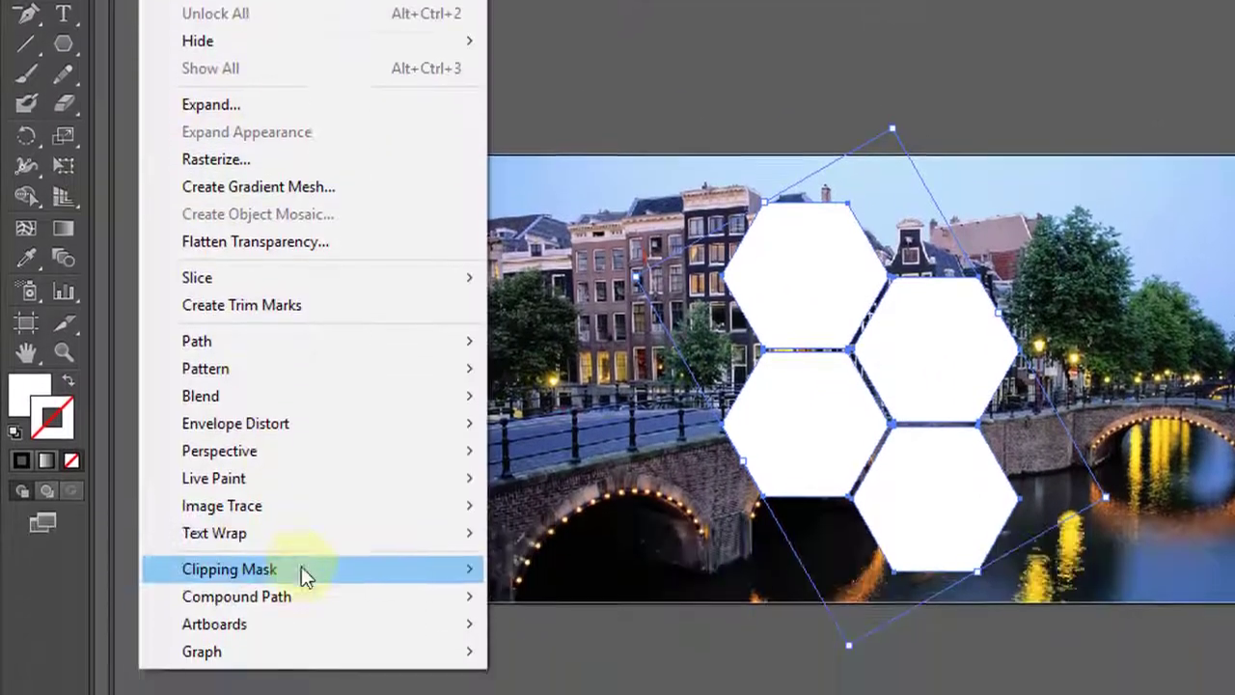
pyautogui.moveTo(228, 567)
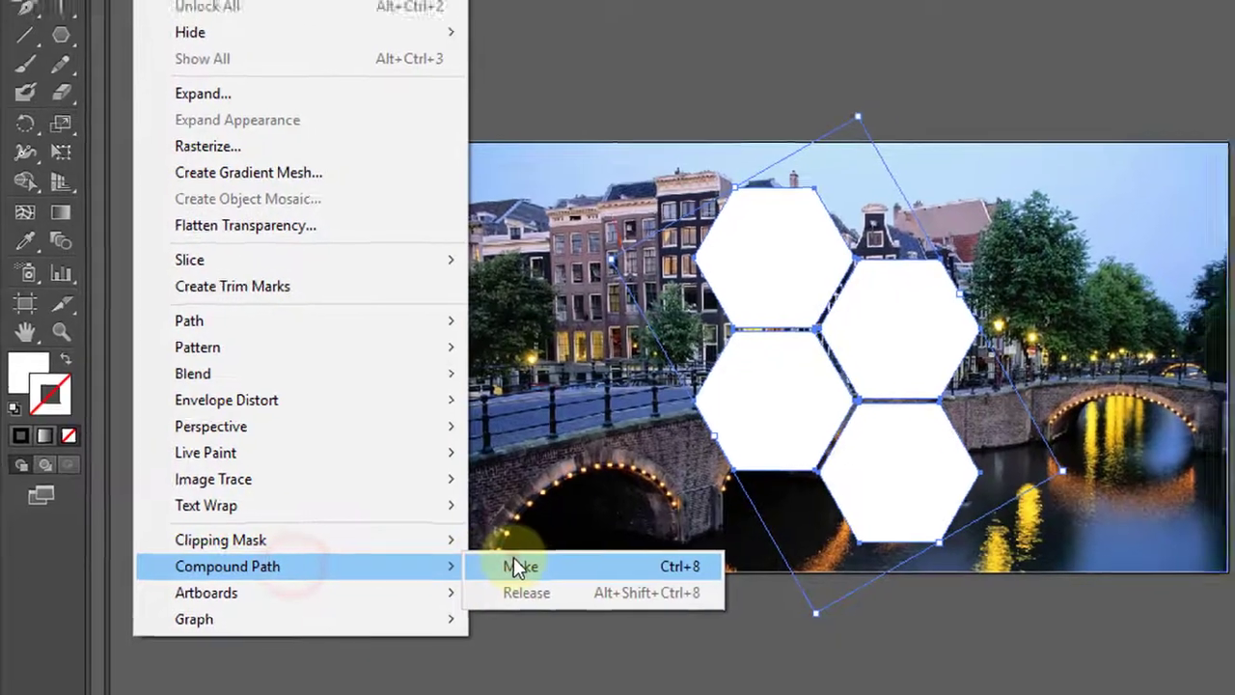
pyautogui.click(519, 567)
pyautogui.moveTo(614, 329)
pyautogui.mouseDown()
pyautogui.moveTo(678, 338)
pyautogui.moveTo(612, 331)
pyautogui.mouseUp()
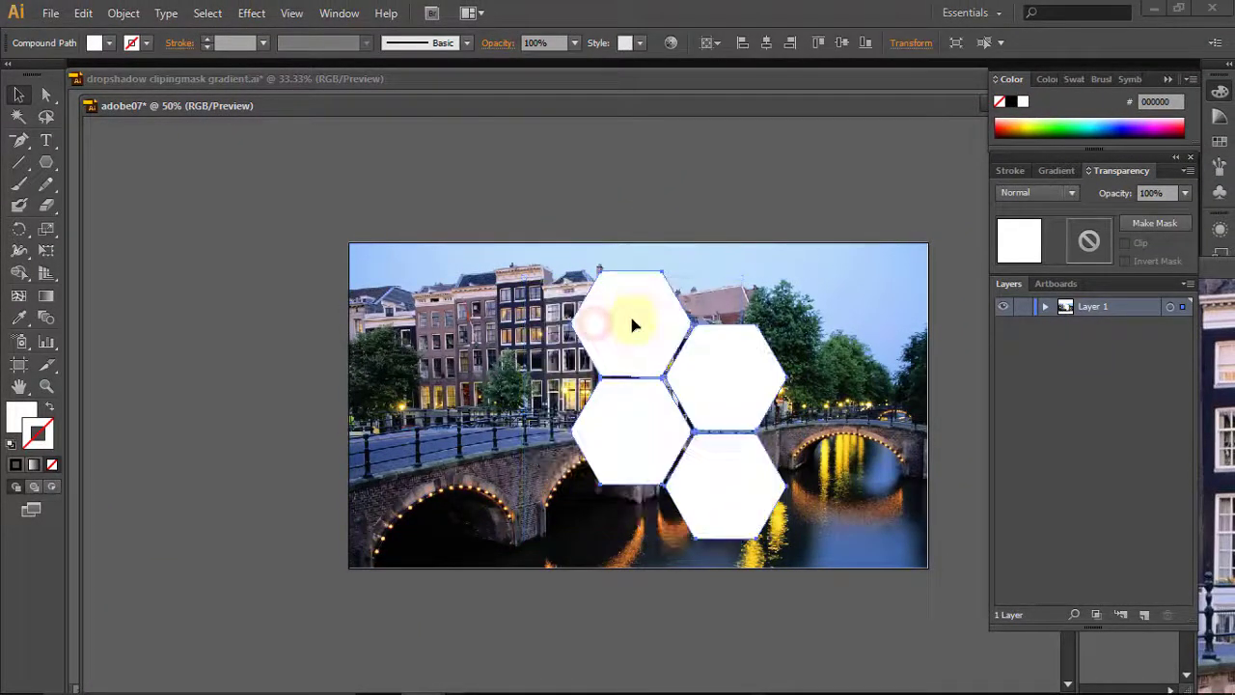
# Step: Select the photo with the hexagons and make a clipping mask
pyautogui.keyDown('shift'); pyautogui.click(405, 299); pyautogui.keyUp('shift')
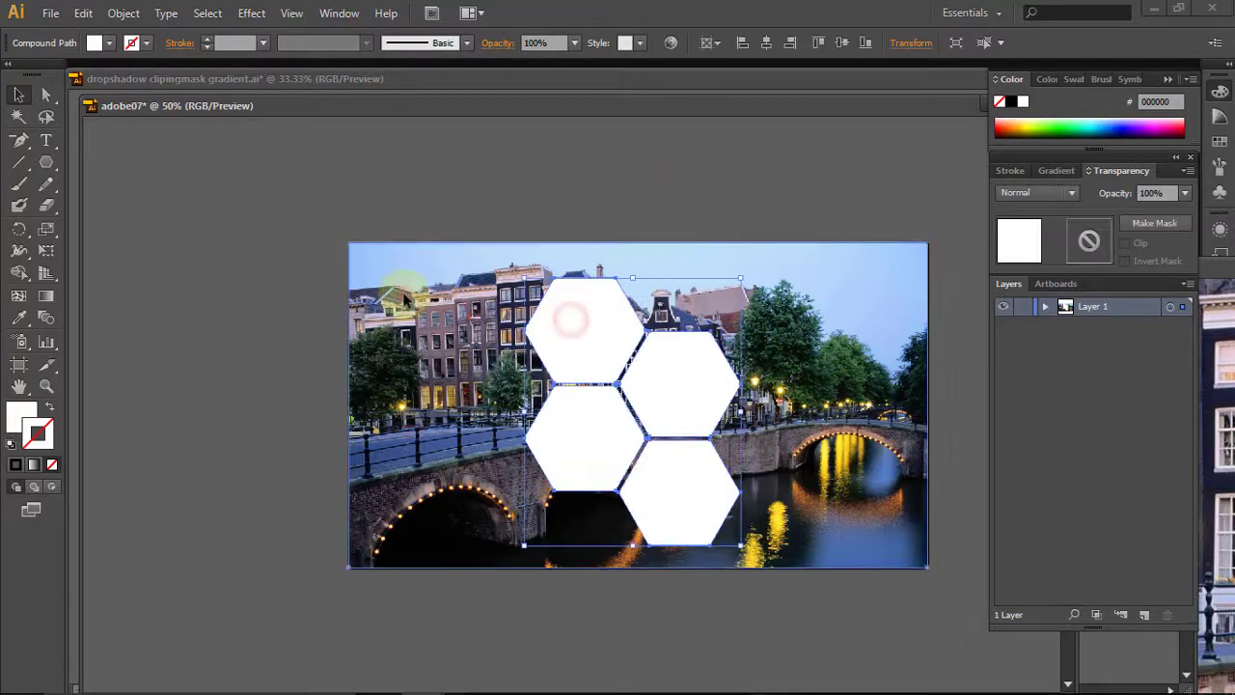
pyautogui.moveTo(302, 166); pyautogui.dragTo(970, 629)
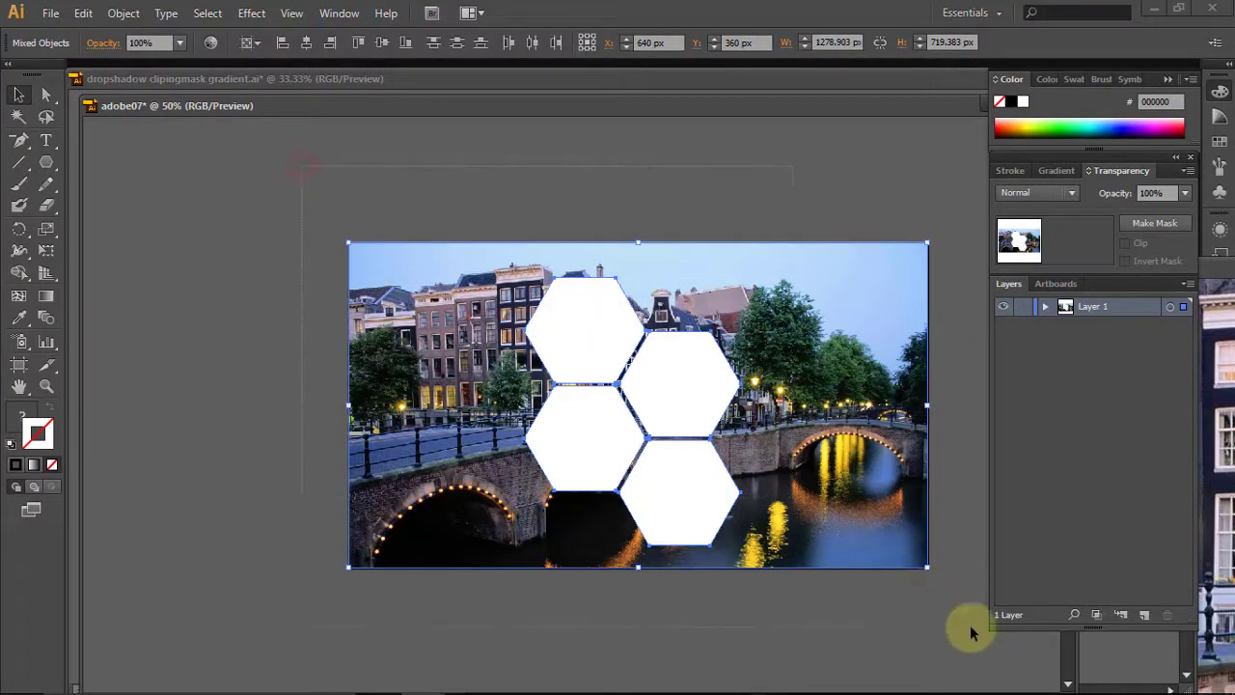
pyautogui.click(122, 14)
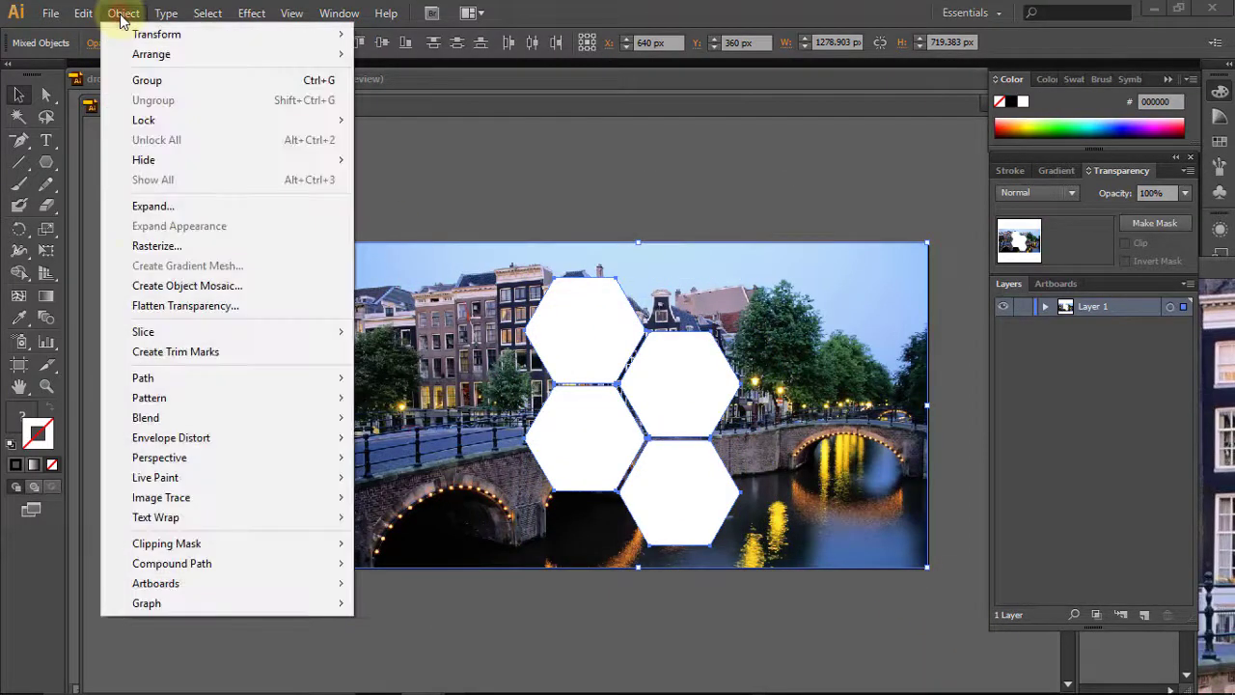
pyautogui.moveTo(328, 476)
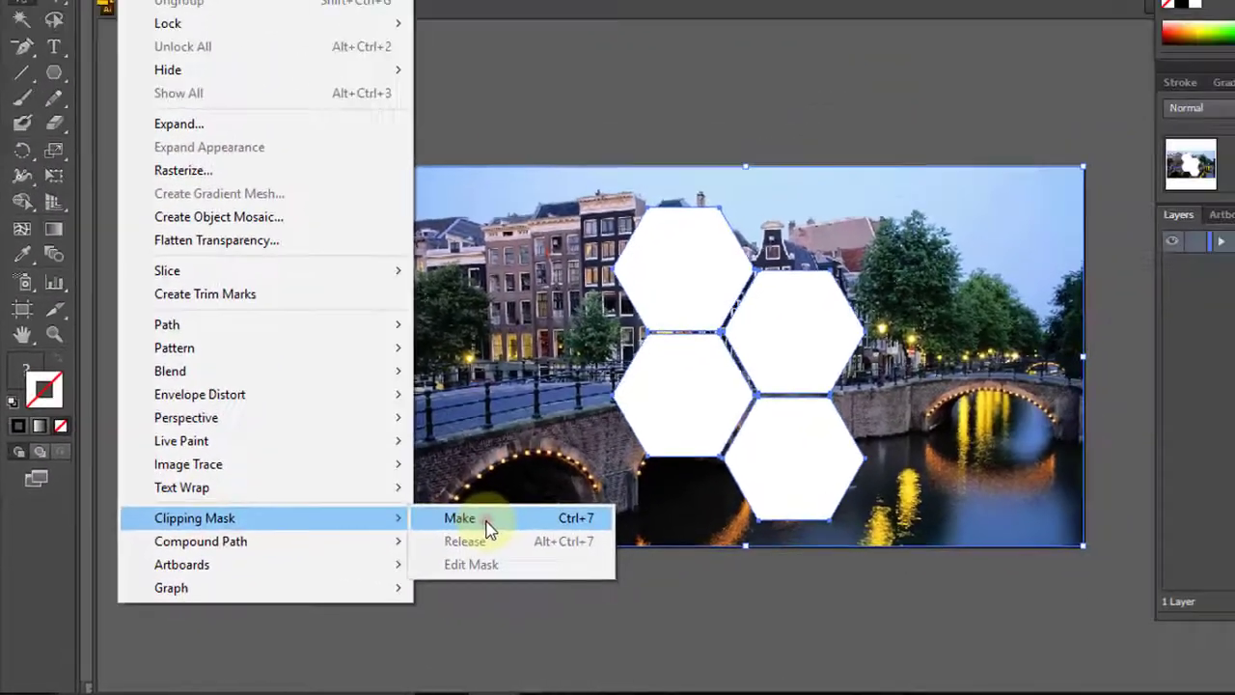
pyautogui.click(487, 529)
pyautogui.click(664, 622)
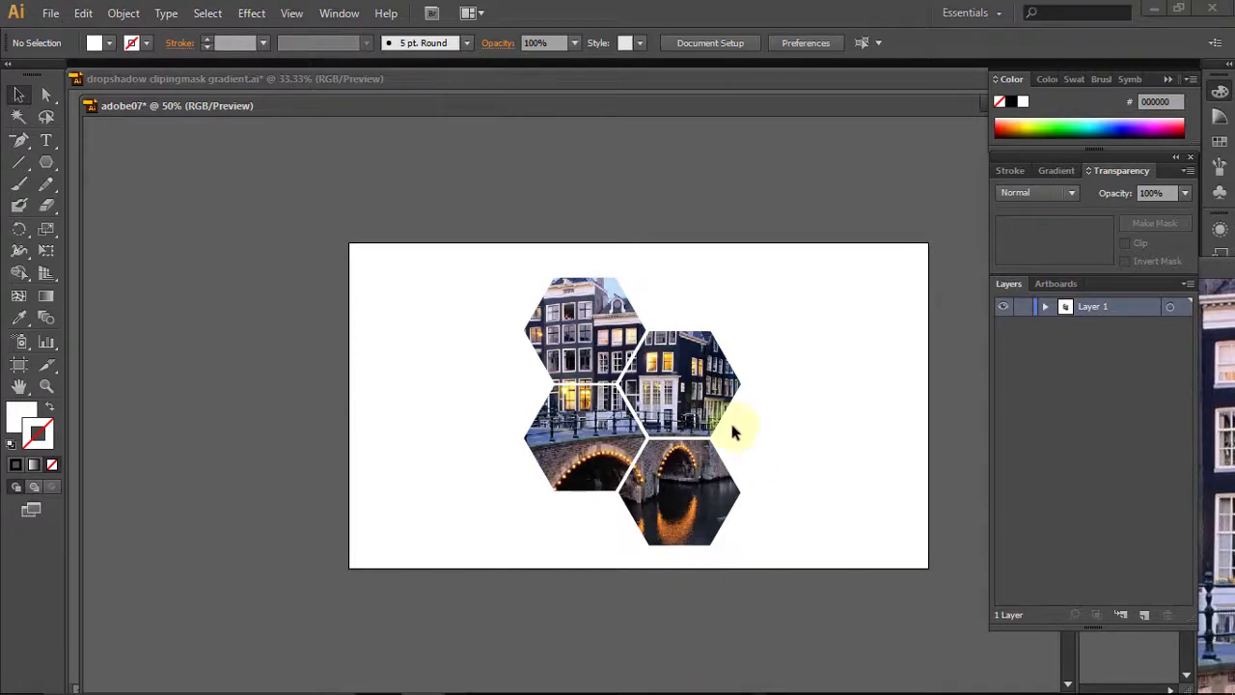
pyautogui.click(703, 377)
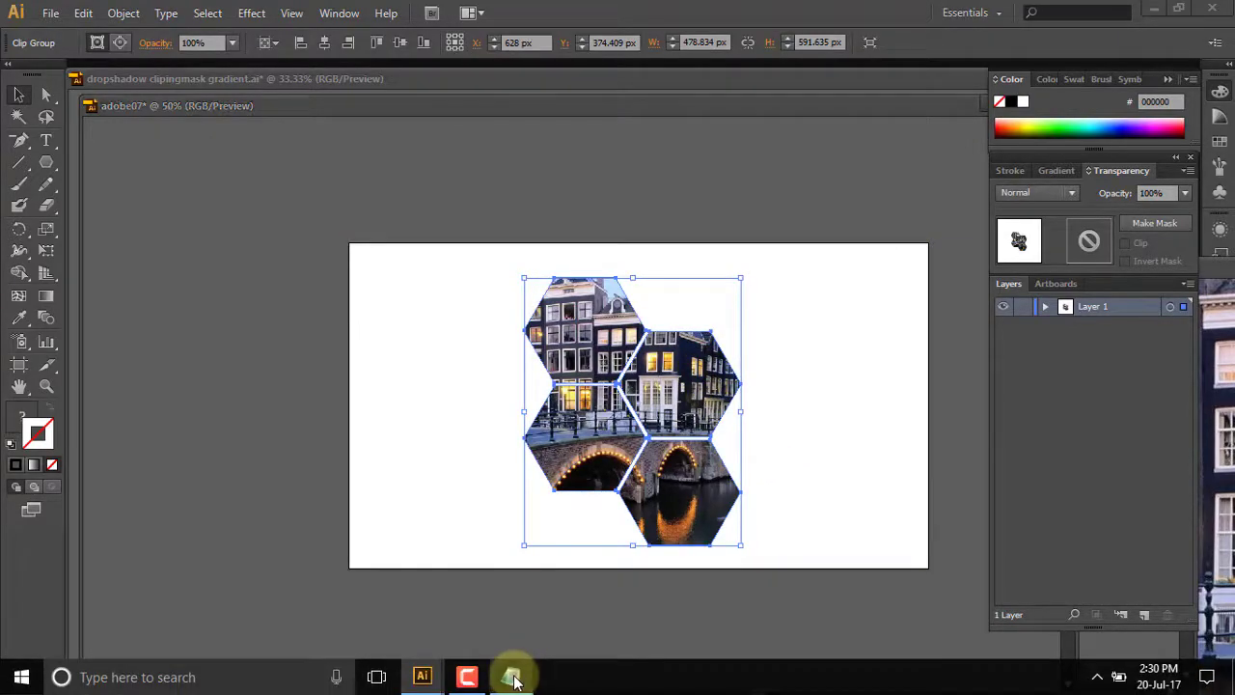
# Step: Glance at the Notepad notes, hide them, and select the hexagon photo group
pyautogui.click(514, 681)
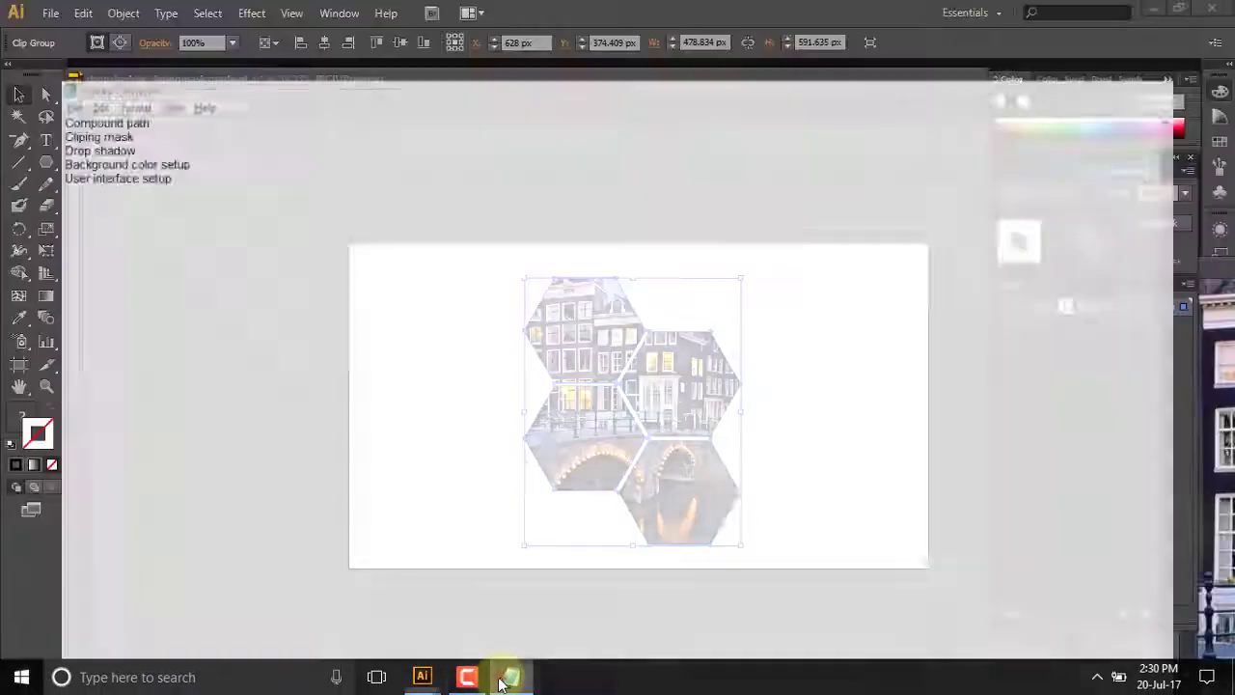
pyautogui.click(511, 682)
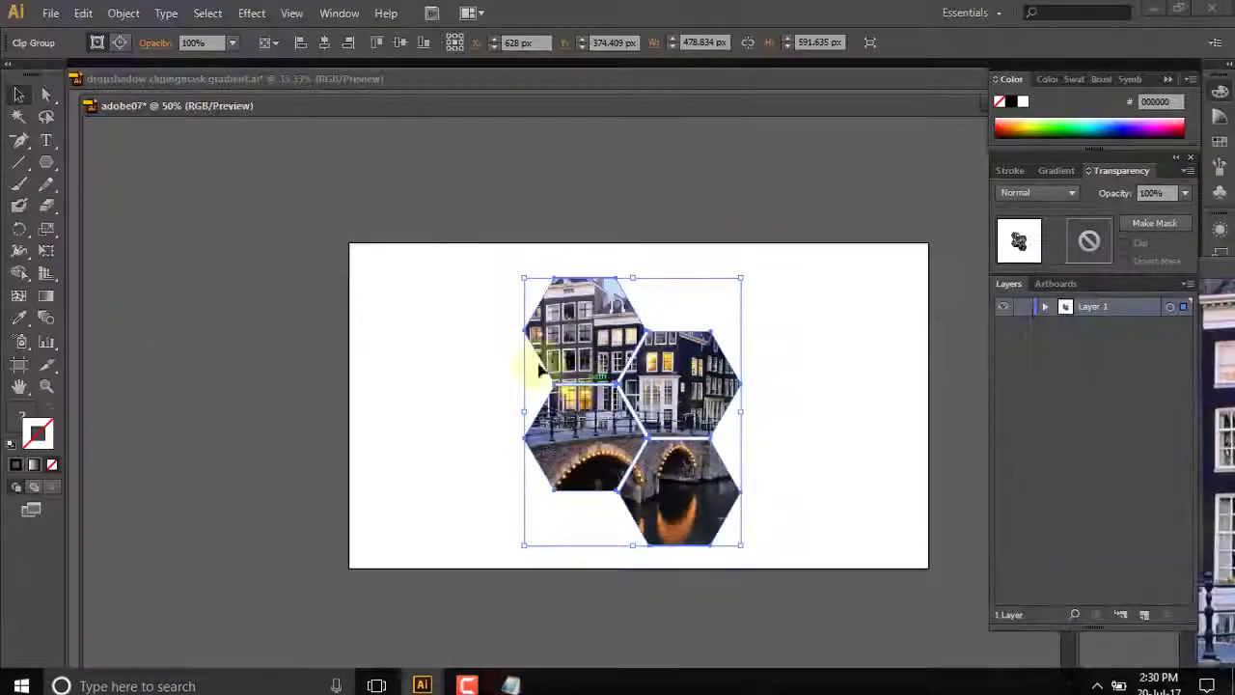
pyautogui.click(274, 227)
# Step: Add a previewed Drop Shadow effect to the hexagon photo group and begin setting its opacity
pyautogui.click(615, 339)
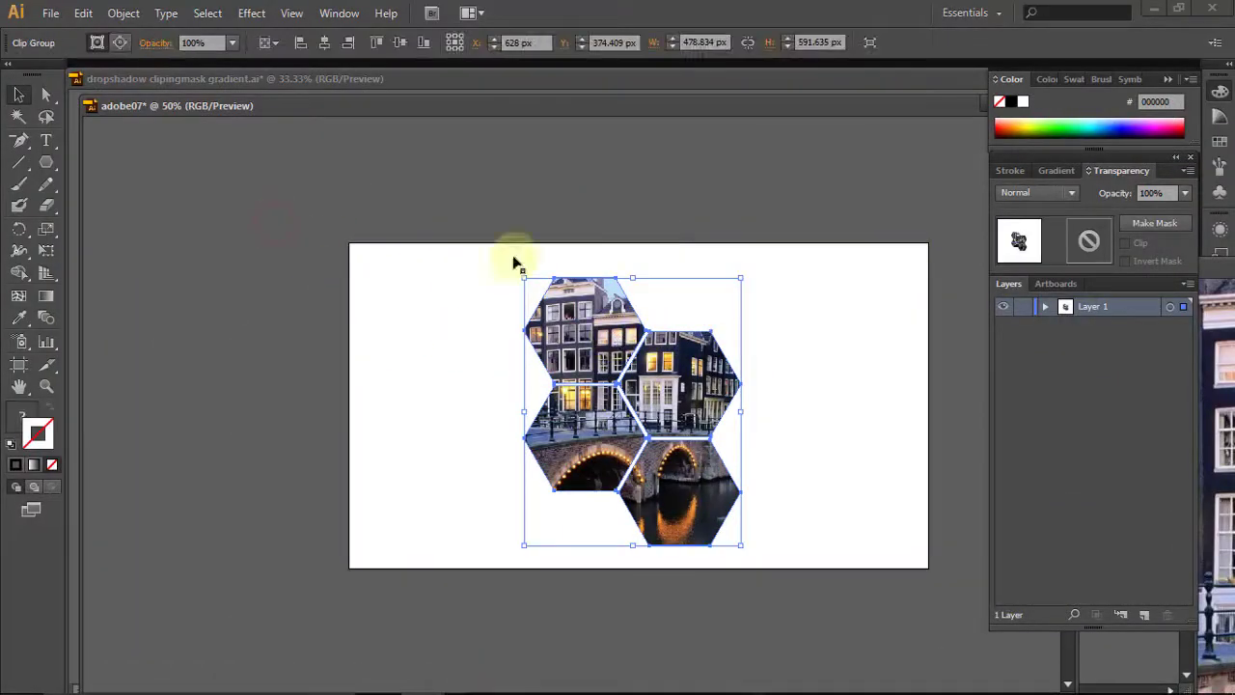
pyautogui.click(252, 14)
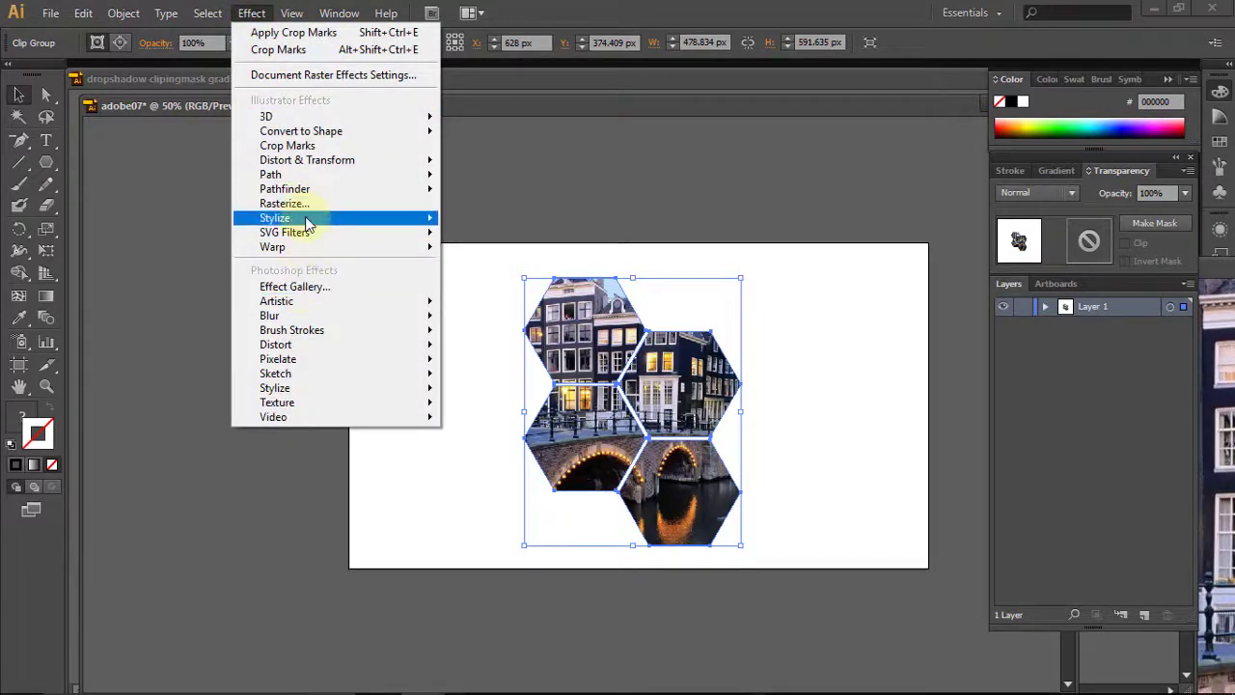
pyautogui.moveTo(275, 218)
pyautogui.click(521, 220)
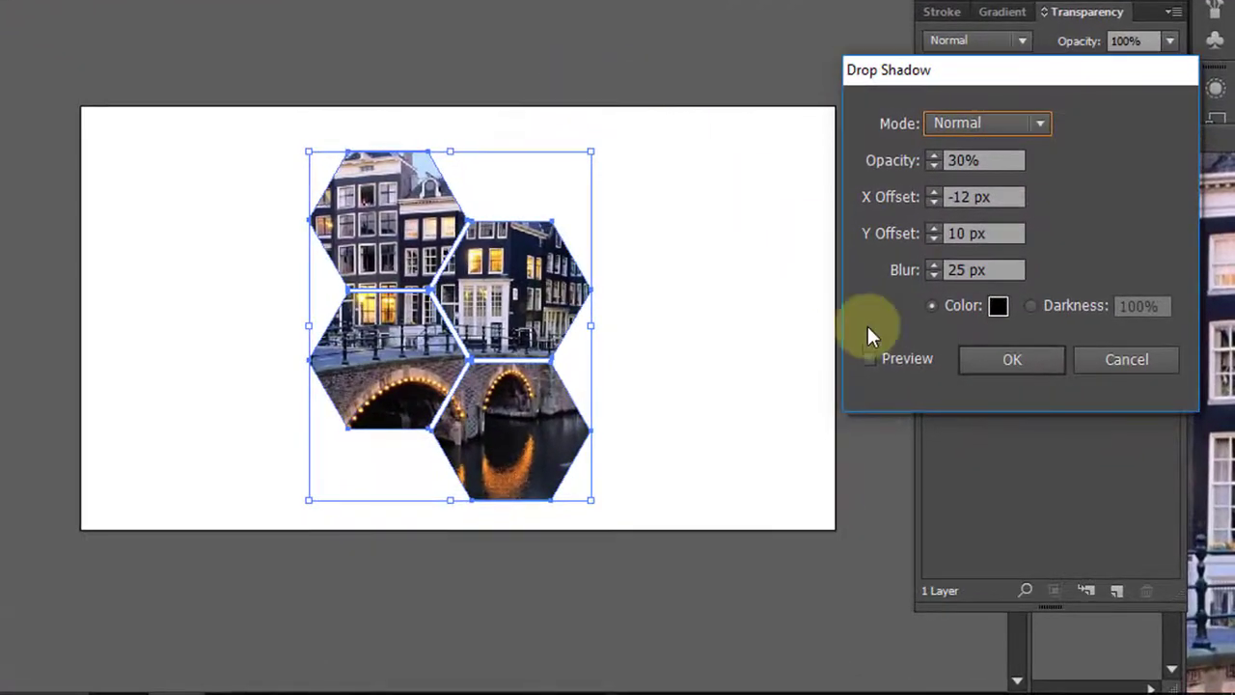
pyautogui.click(870, 359)
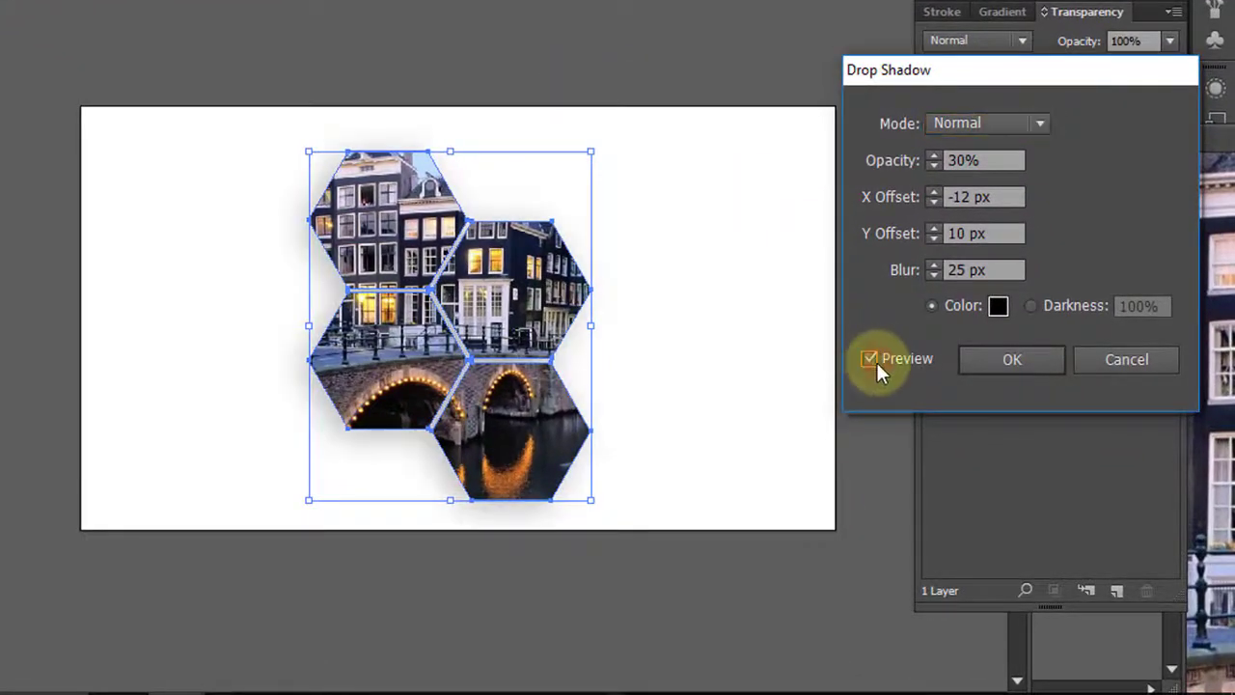
pyautogui.click(966, 160)
pyautogui.press('BackSpace')
pyautogui.write('4')
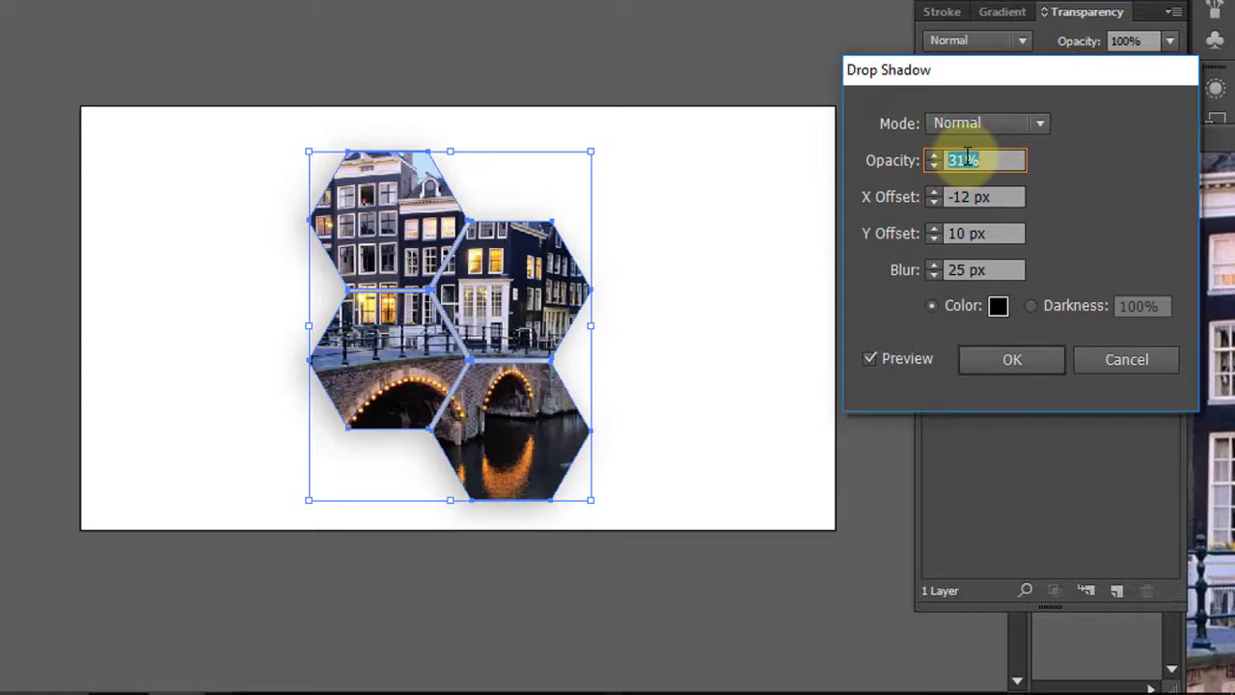
pyautogui.write('25')
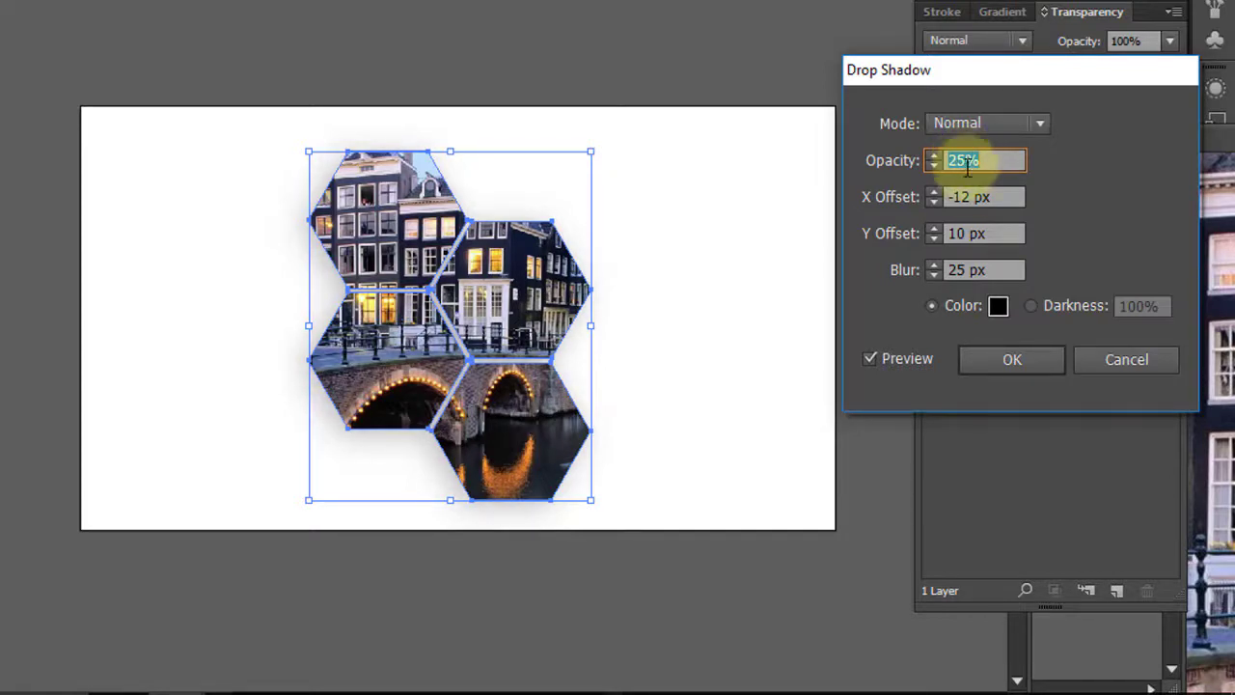
# Step: Finish the shadow at 27% opacity, offsets -6 and 24 px, 19 px blur
pyautogui.click(974, 193)
pyautogui.doubleClick(968, 197)
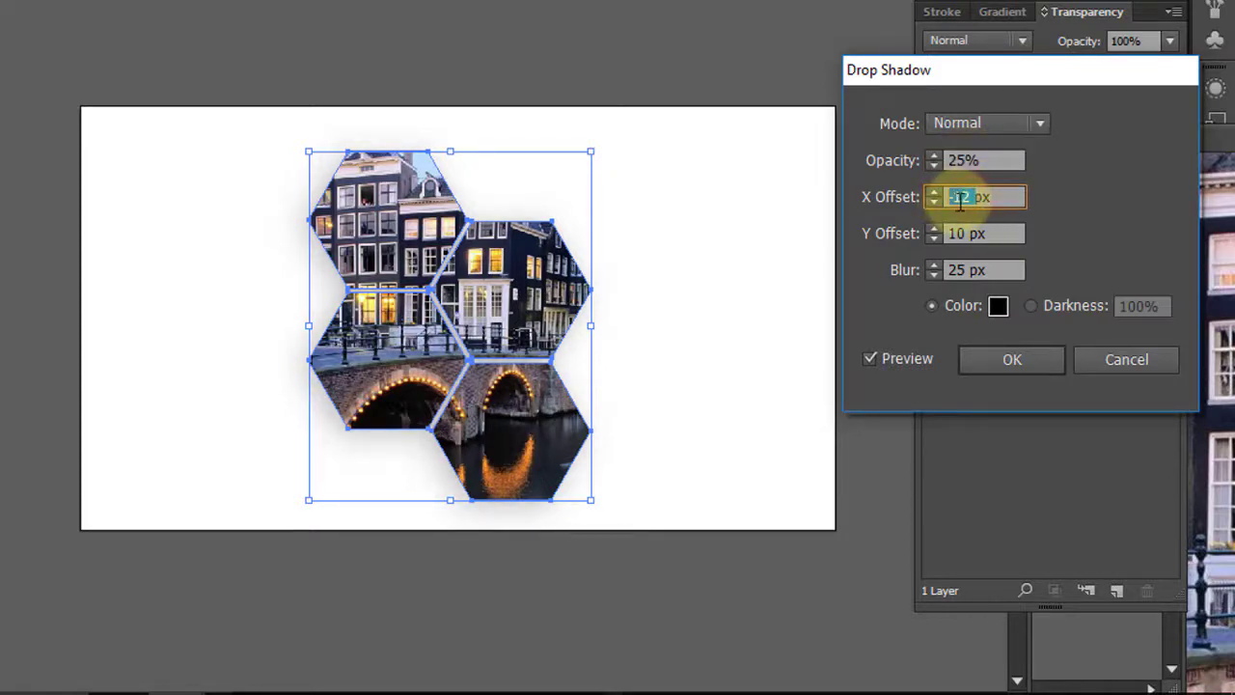
pyautogui.press('Up')
pyautogui.press('Up')
pyautogui.press('Up')
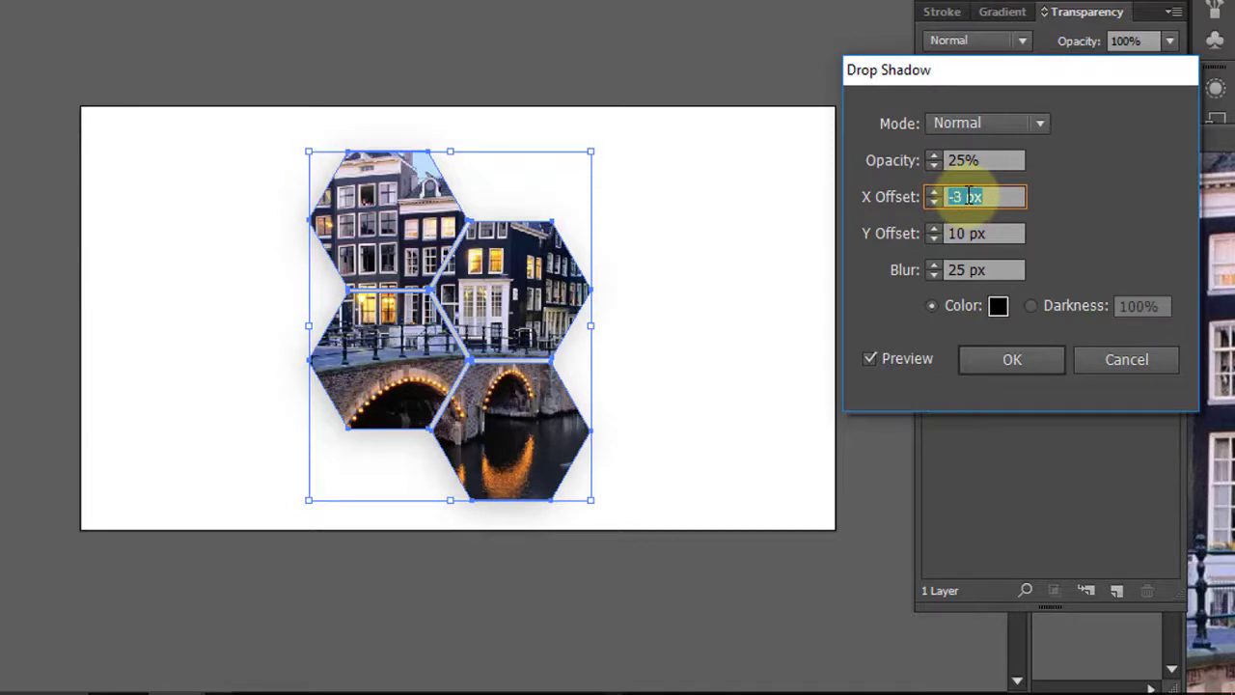
pyautogui.write('-9')
pyautogui.click(966, 233)
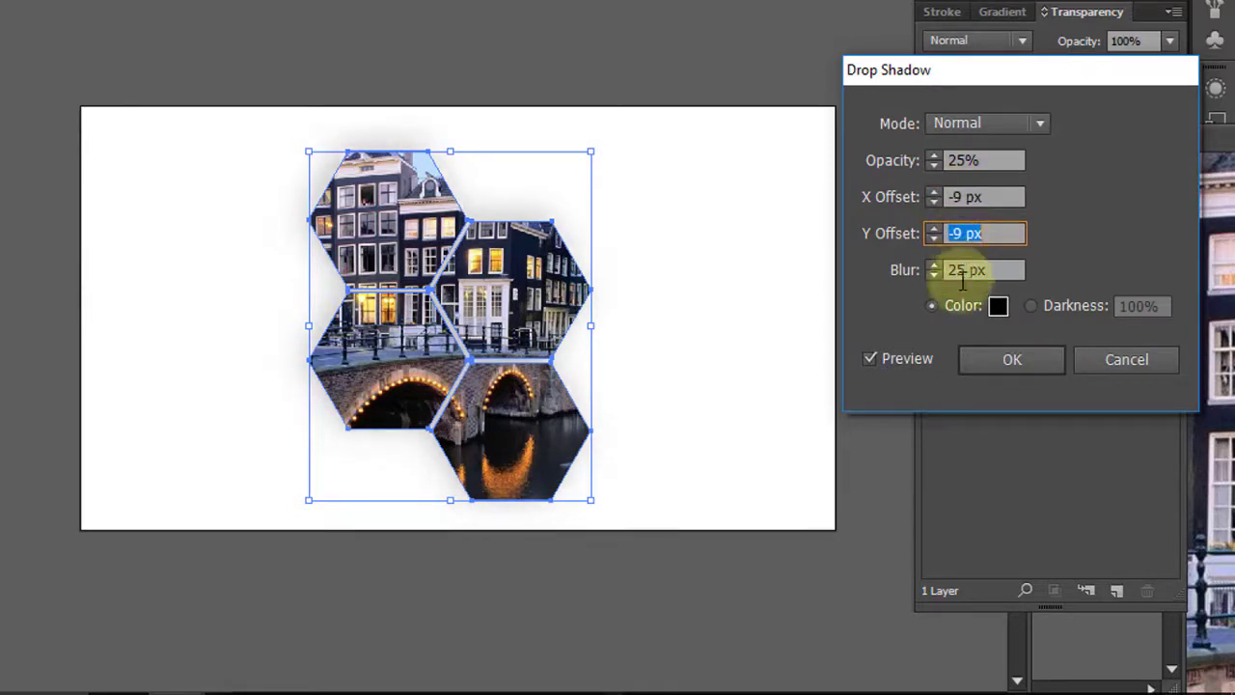
pyautogui.click(905, 361)
pyautogui.write('19')
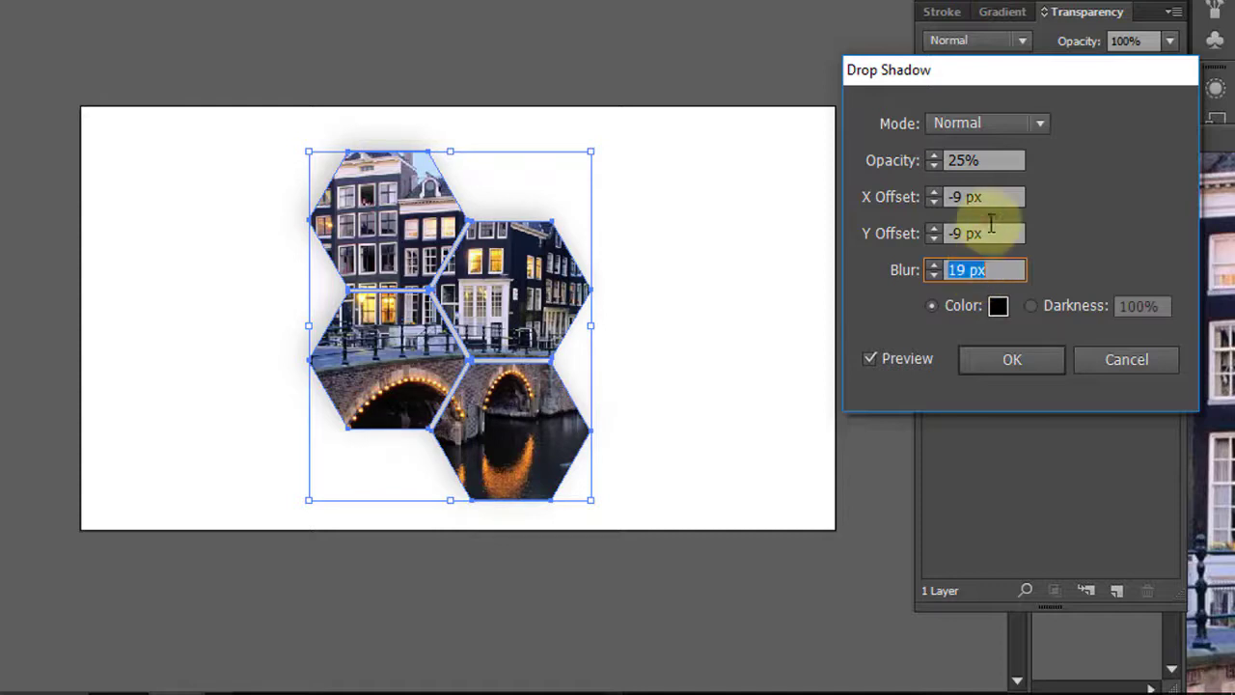
pyautogui.click(991, 232)
pyautogui.write('-1')
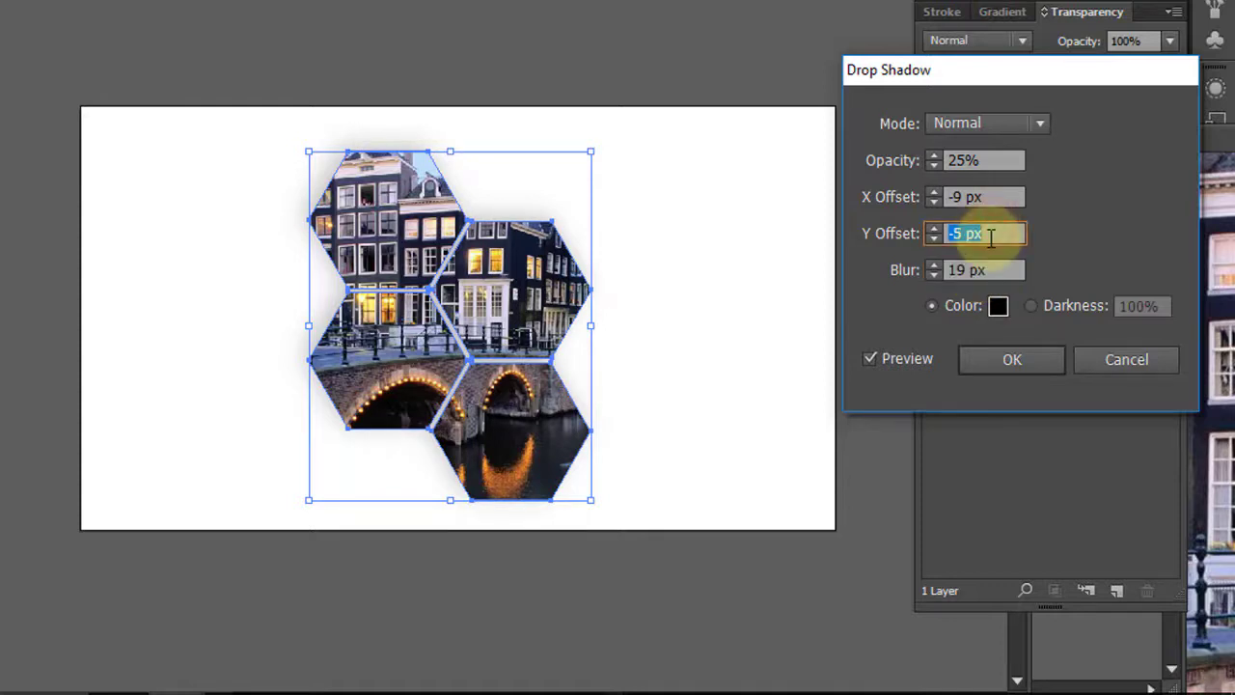
pyautogui.click(962, 234)
pyautogui.write('24')
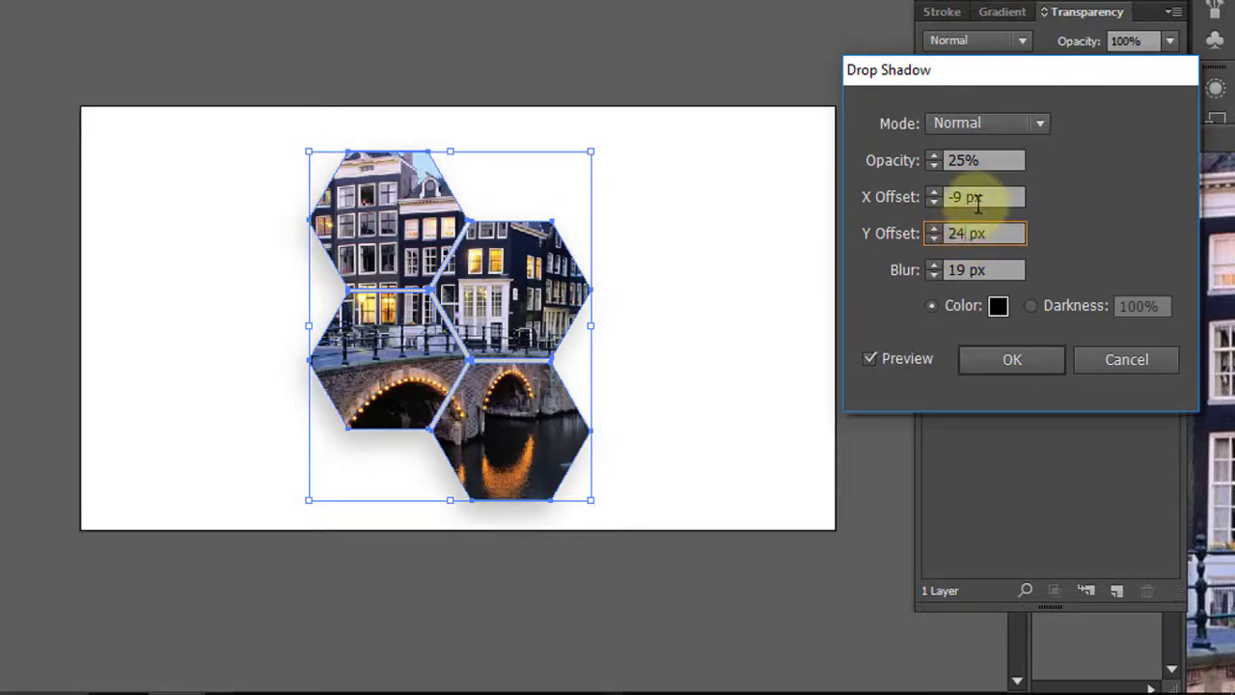
pyautogui.click(986, 196)
pyautogui.press('Up')
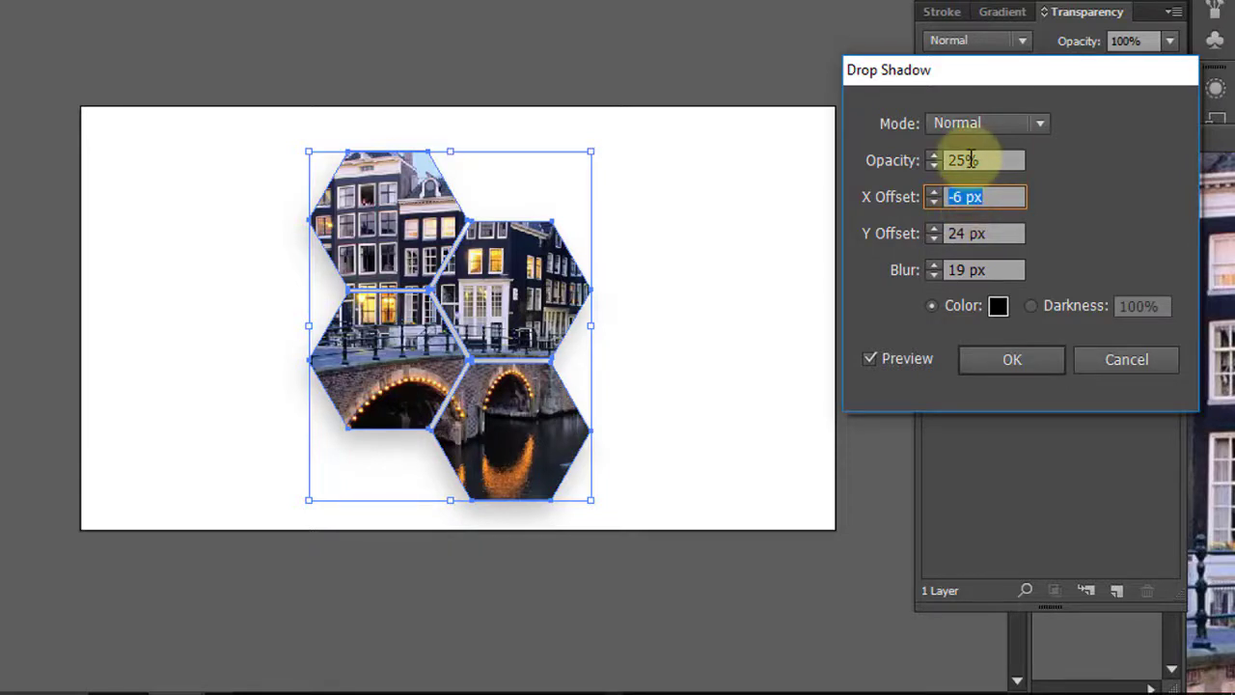
pyautogui.click(969, 160)
pyautogui.press('Up')
pyautogui.press('Up')
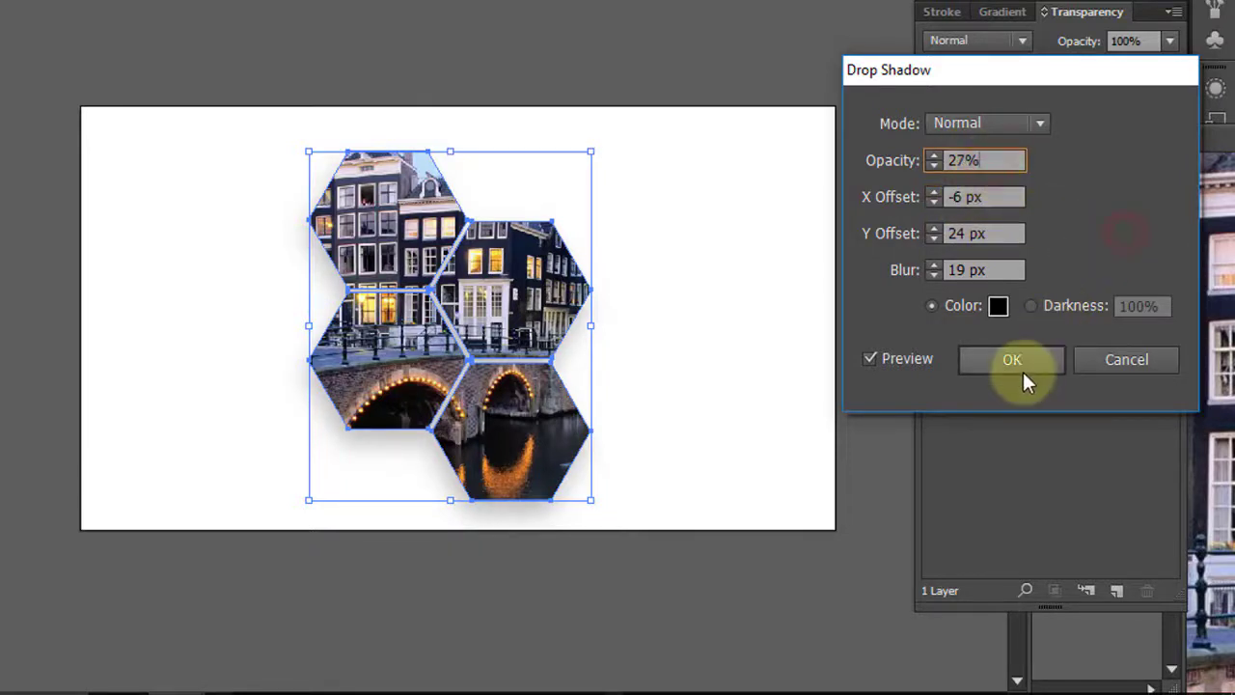
pyautogui.click(1012, 365)
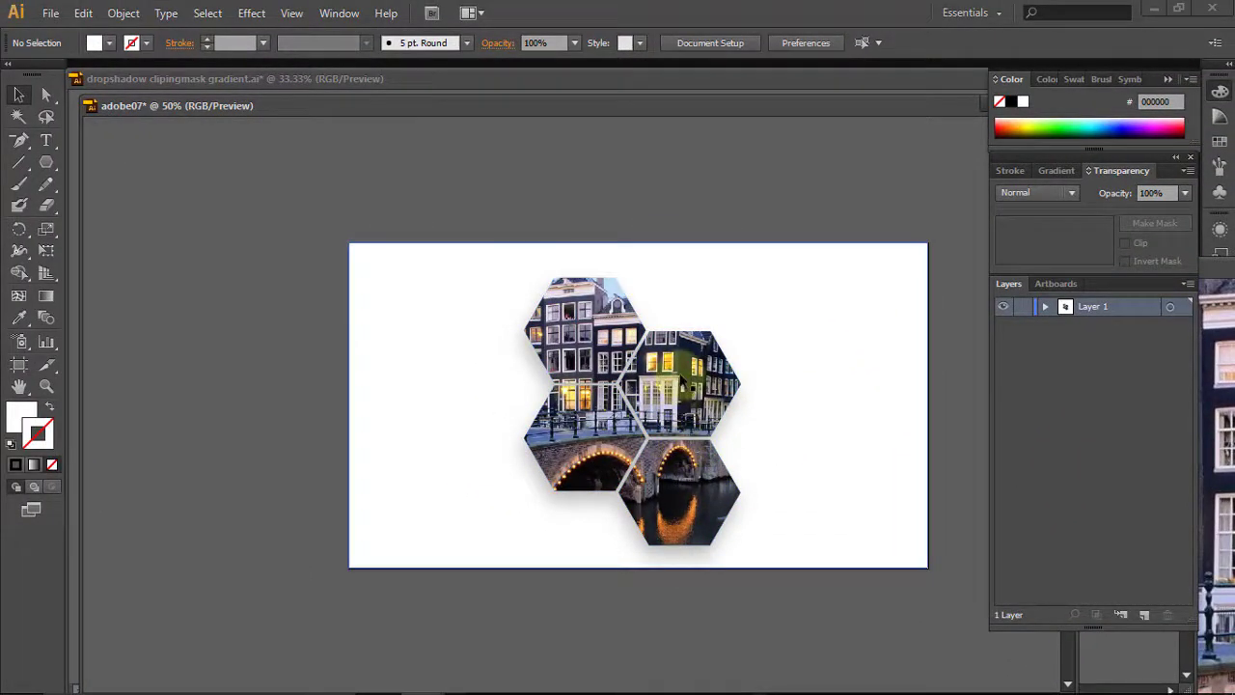
# Step: Select the hexagon photo group and give it a solid colour stroke
pyautogui.click(676, 396)
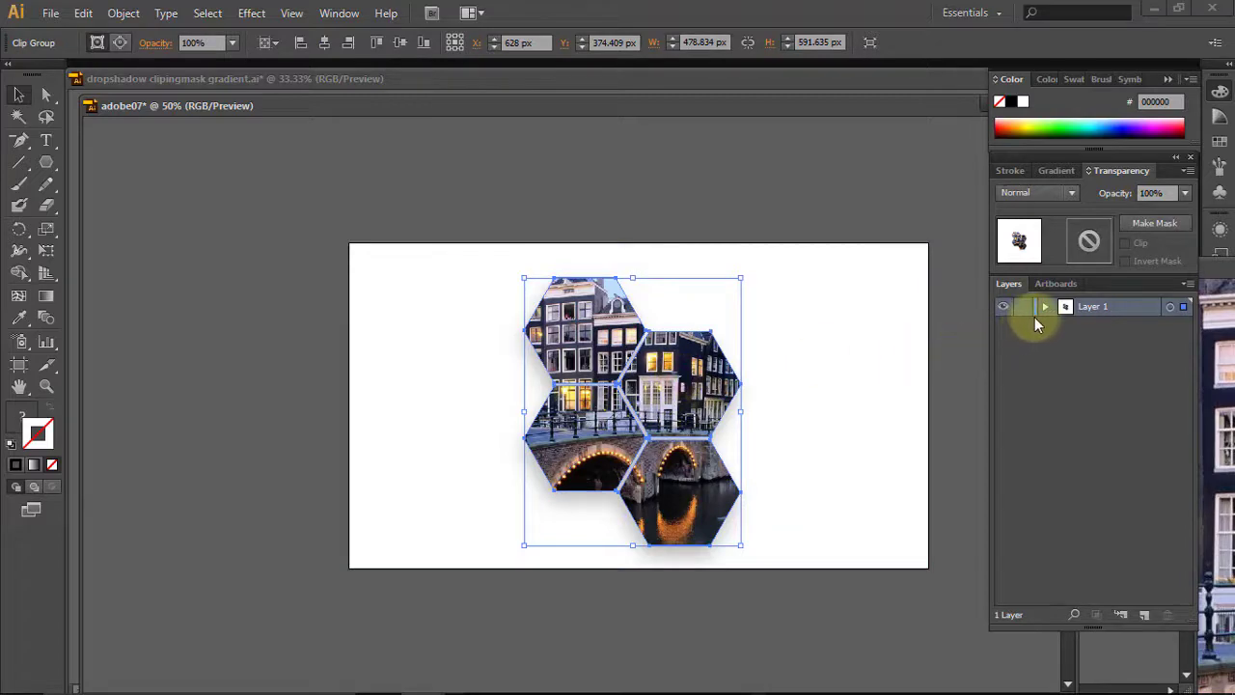
pyautogui.click(1013, 172)
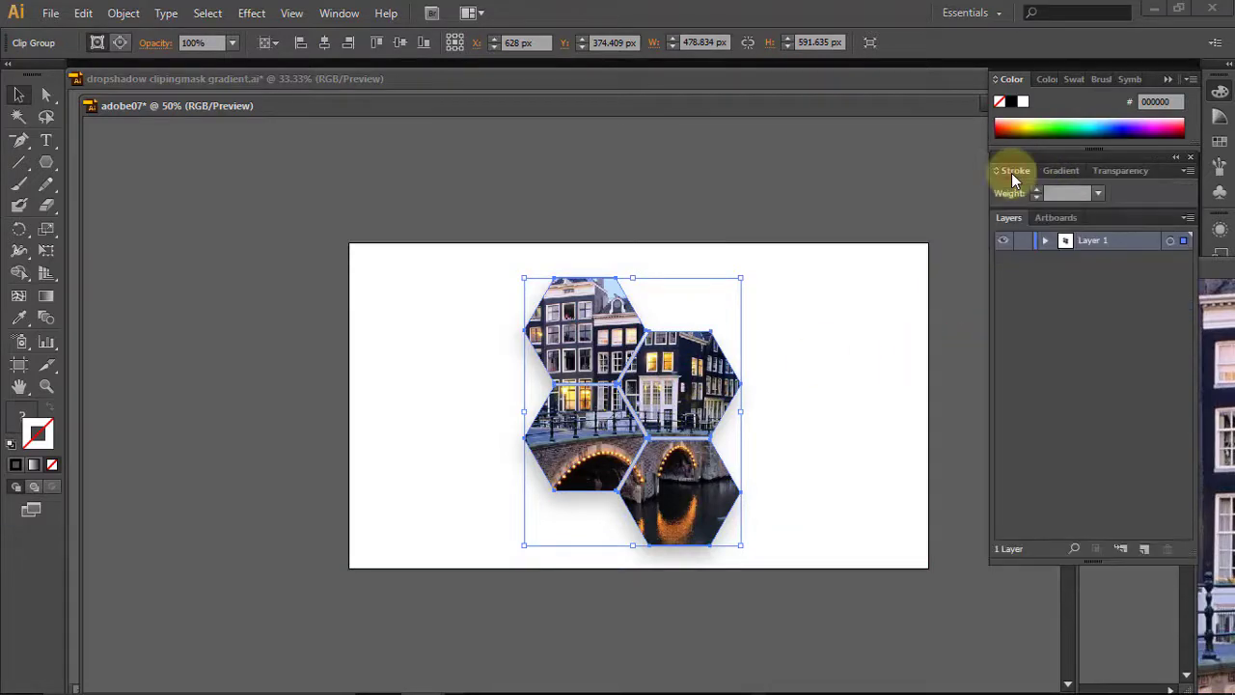
pyautogui.click(340, 13)
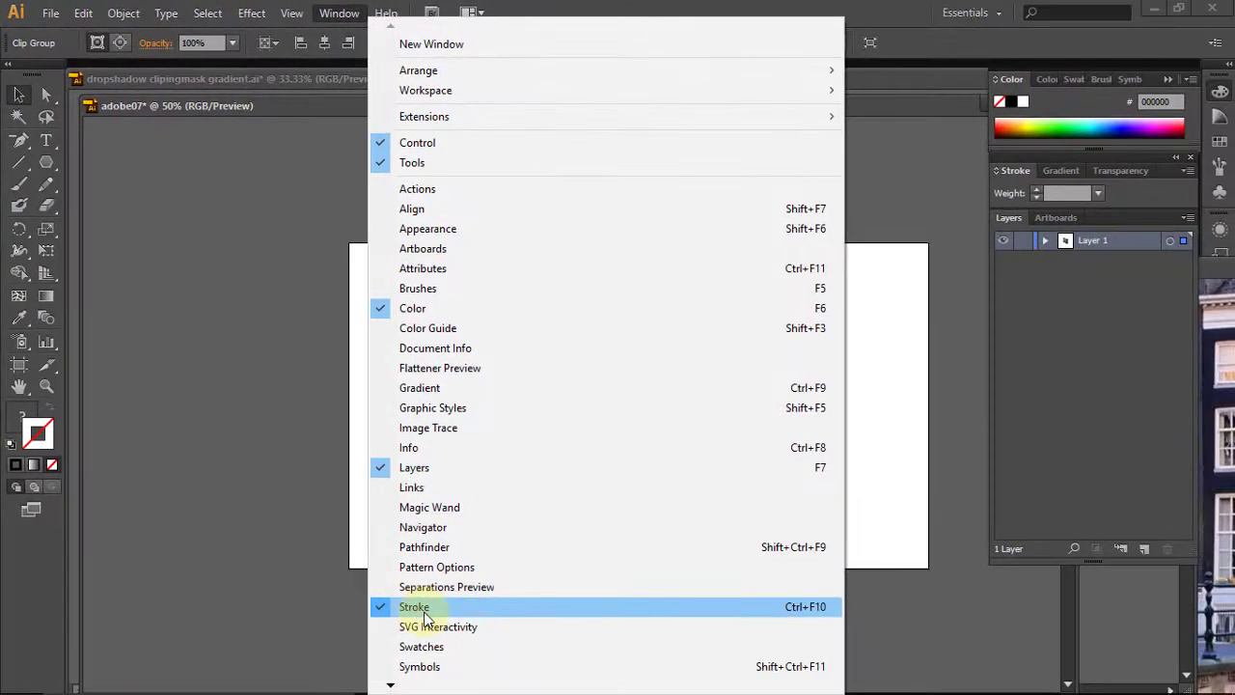
pyautogui.click(1027, 392)
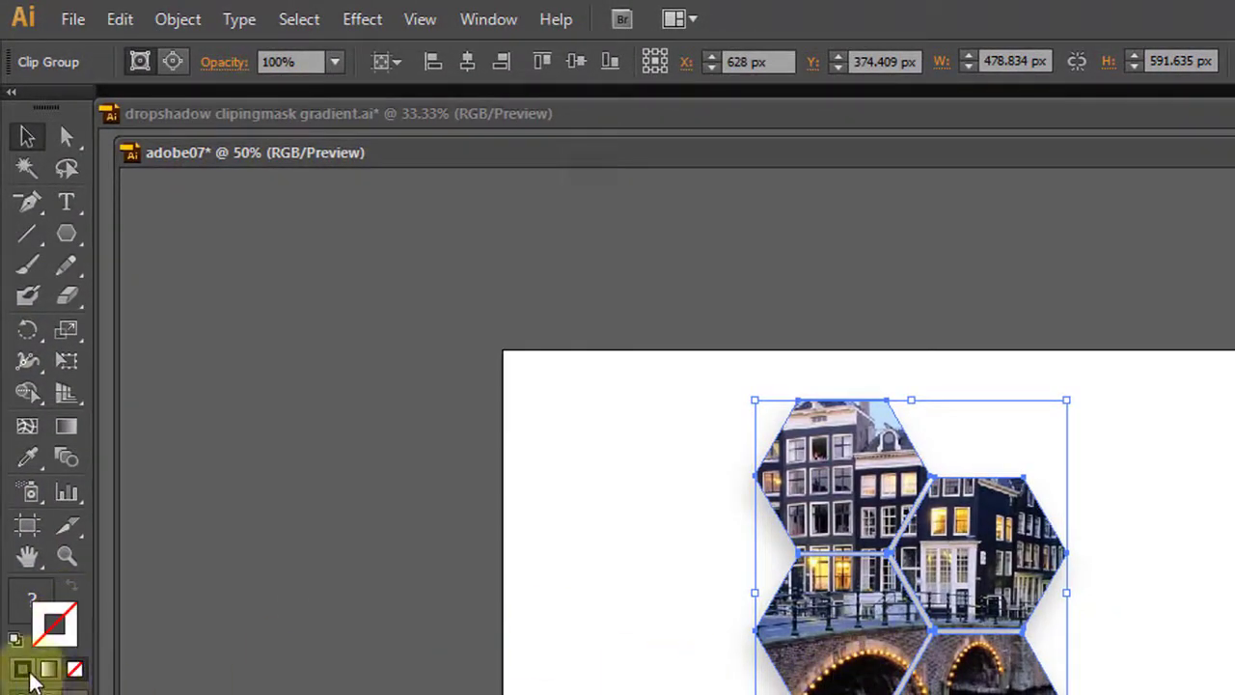
pyautogui.click(24, 670)
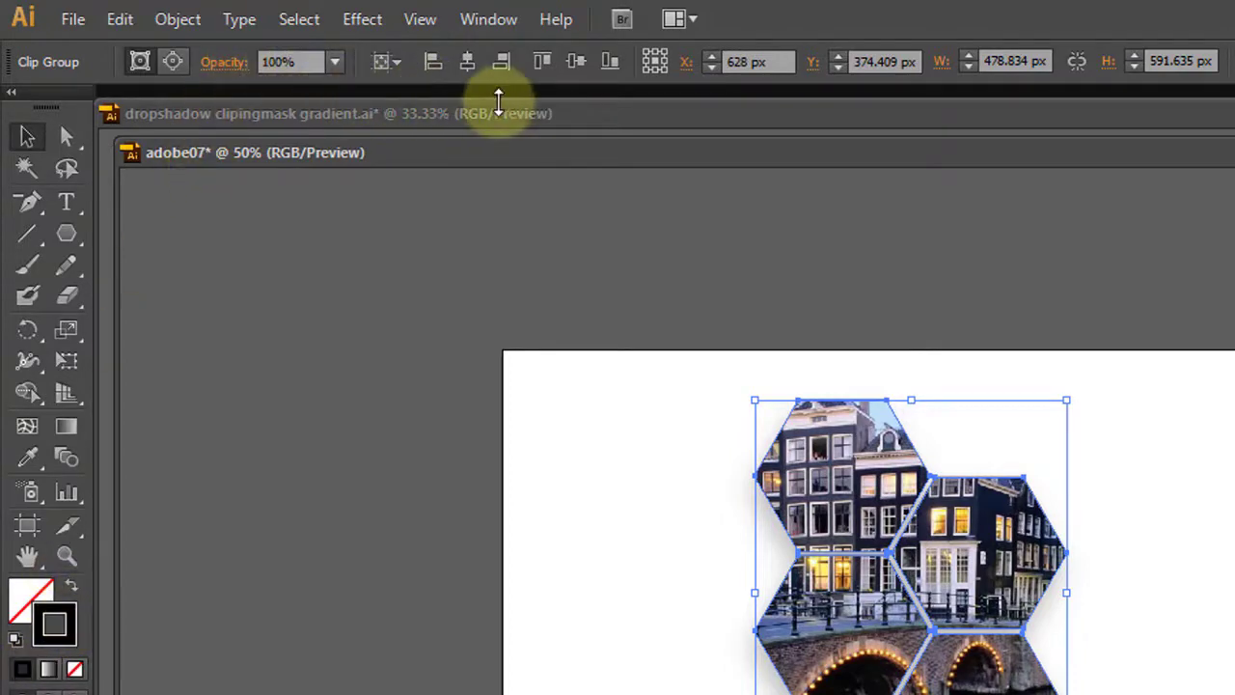
# Step: Set the stroke weight of the hexagon clipping path to 5 pt
pyautogui.click(173, 61)
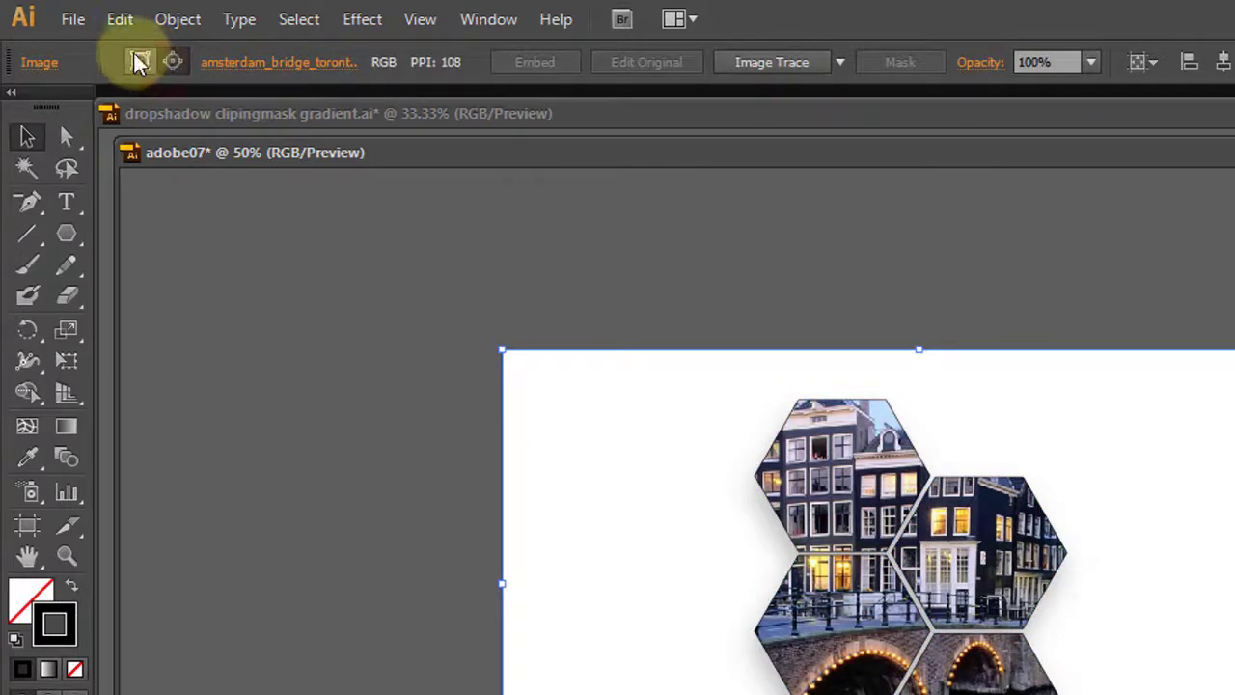
pyautogui.click(140, 62)
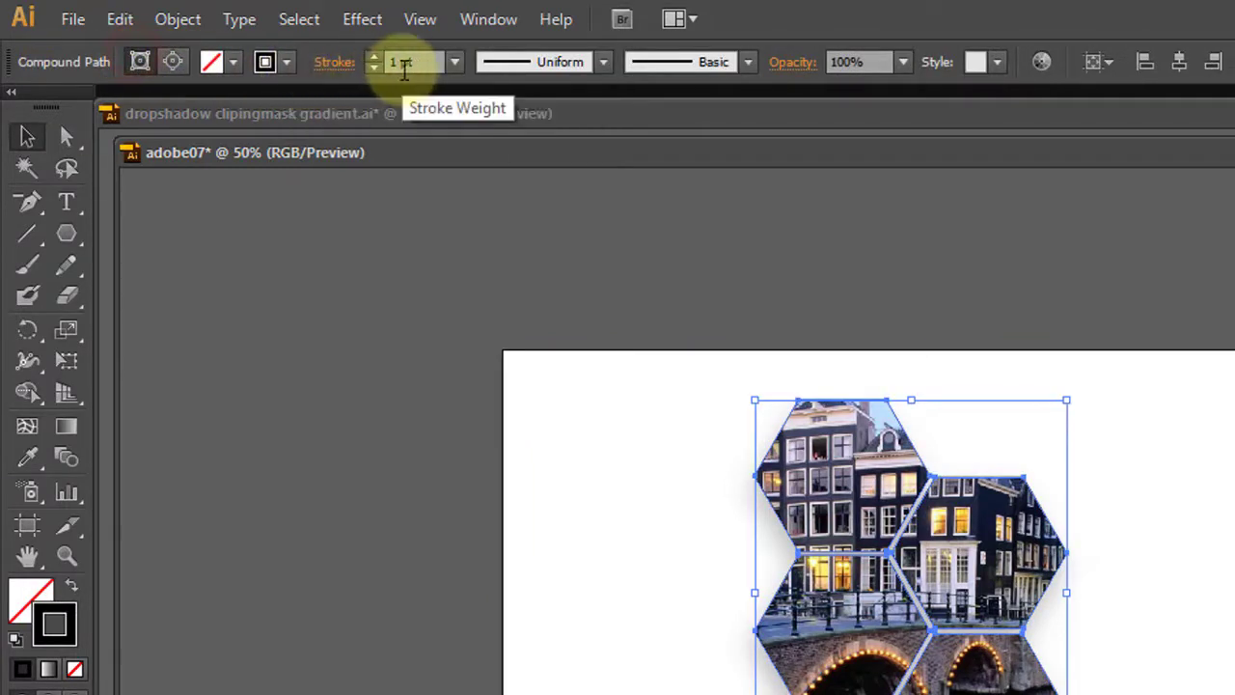
pyautogui.click(398, 62)
pyautogui.write('5')
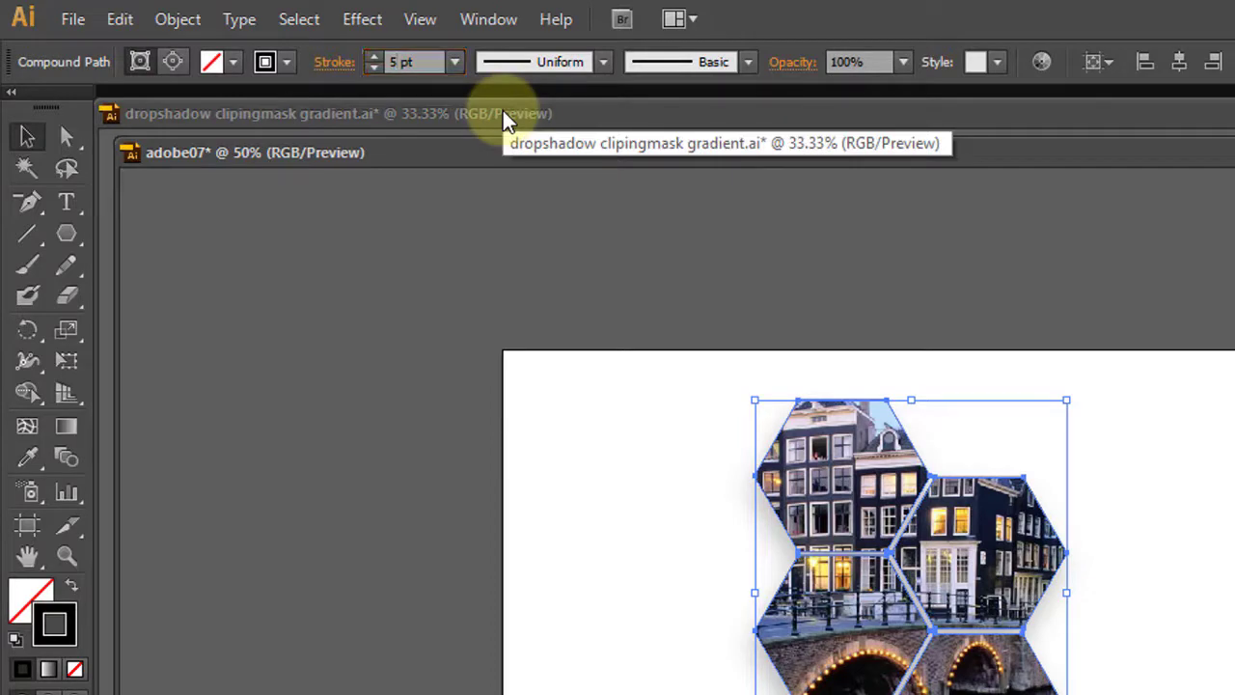
pyautogui.click(820, 369)
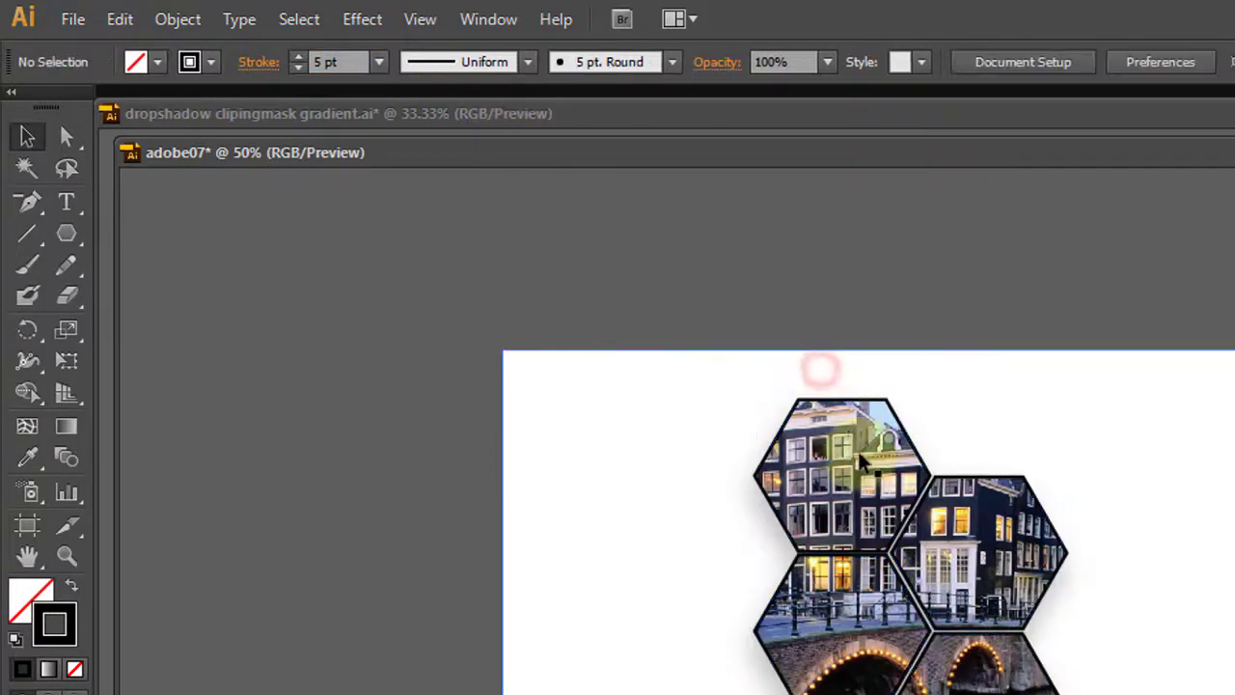
# Step: Fill the hexagon clipping path with white
pyautogui.click(880, 485)
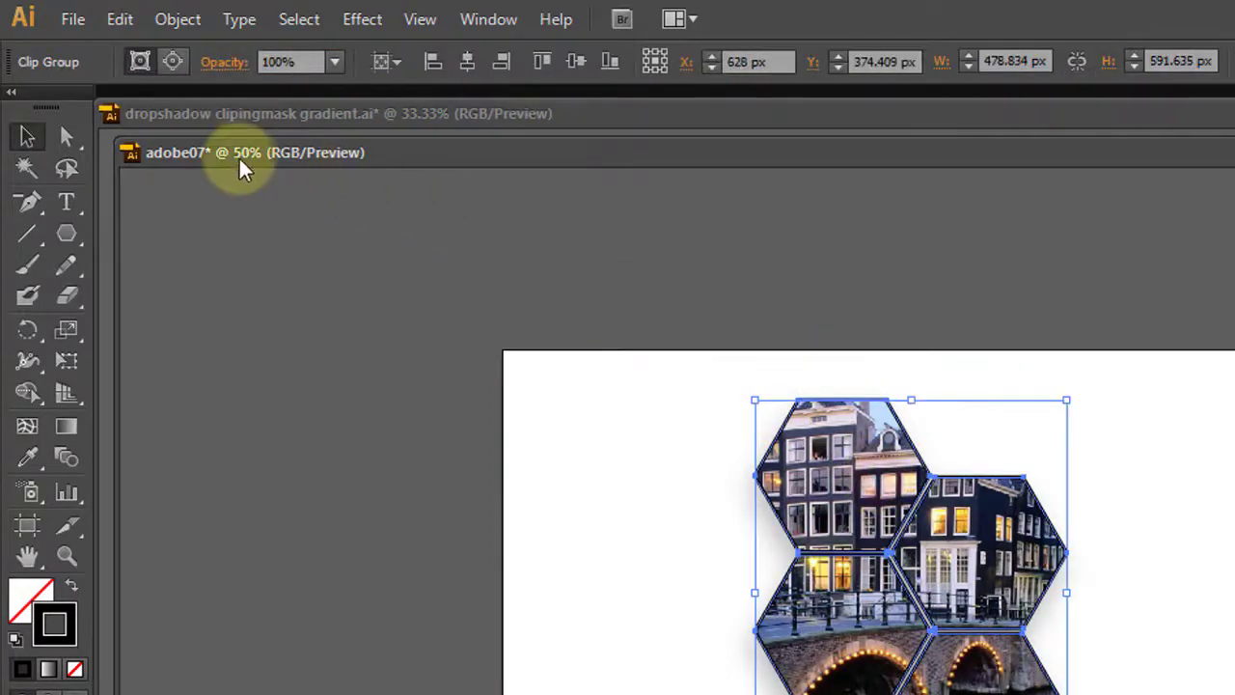
pyautogui.click(171, 61)
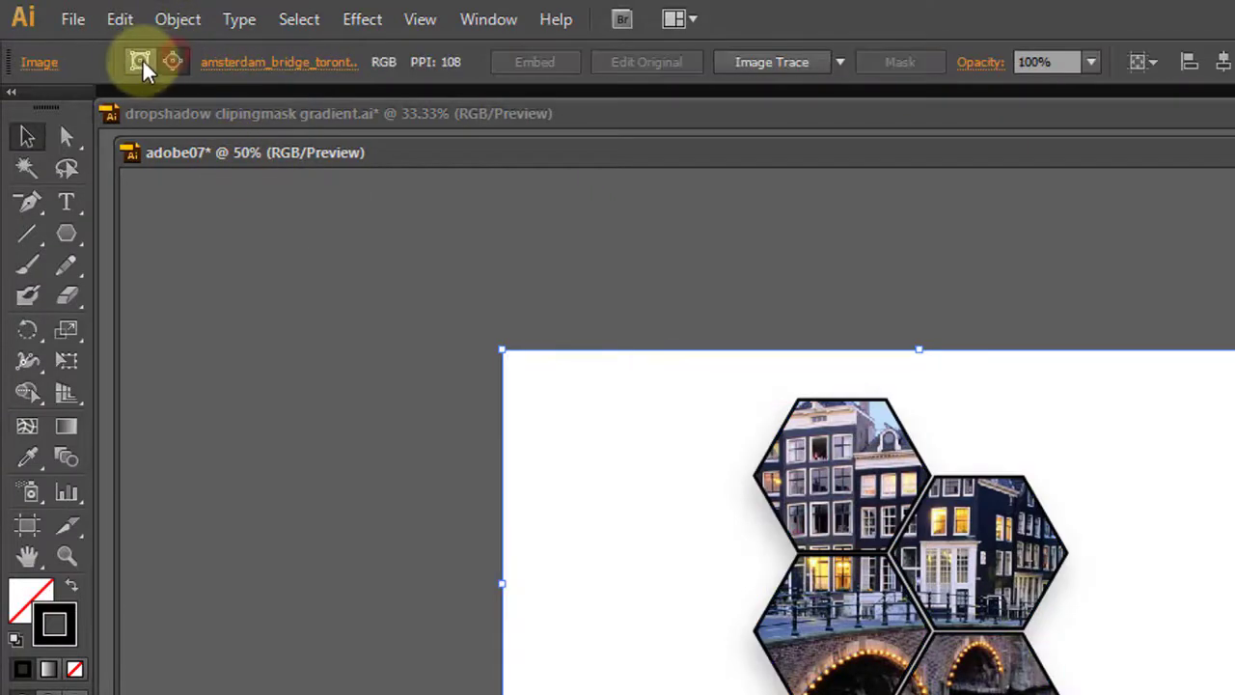
pyautogui.click(140, 61)
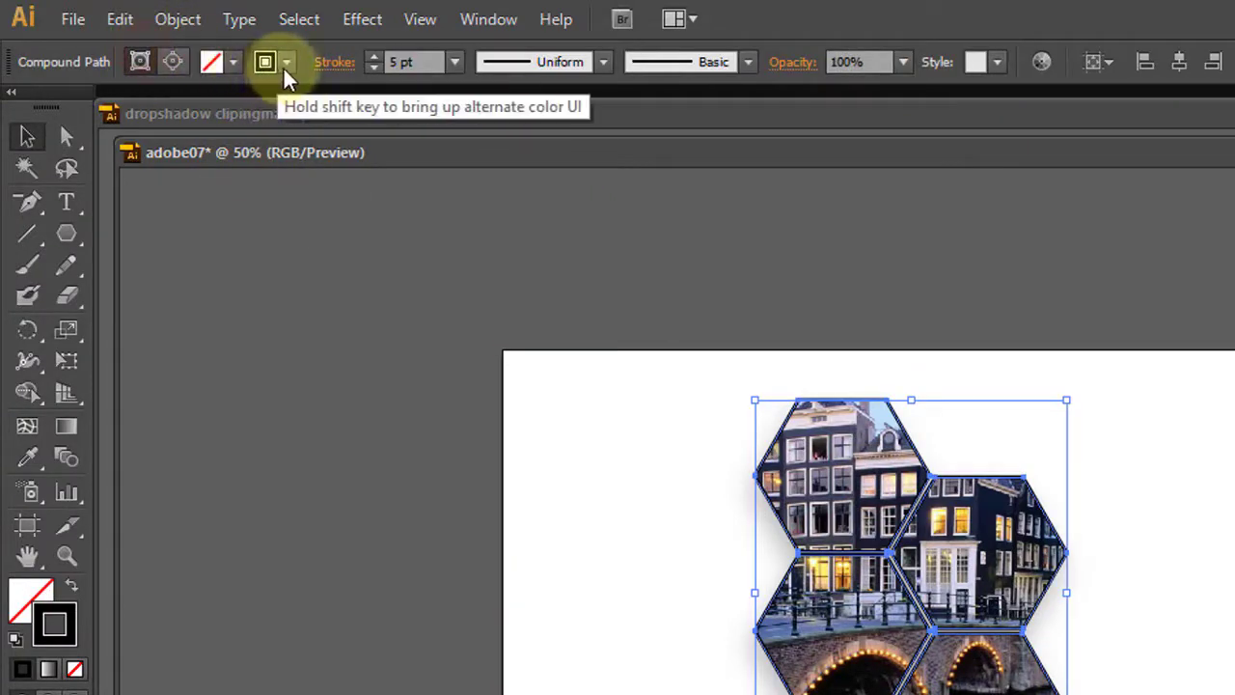
pyautogui.click(232, 66)
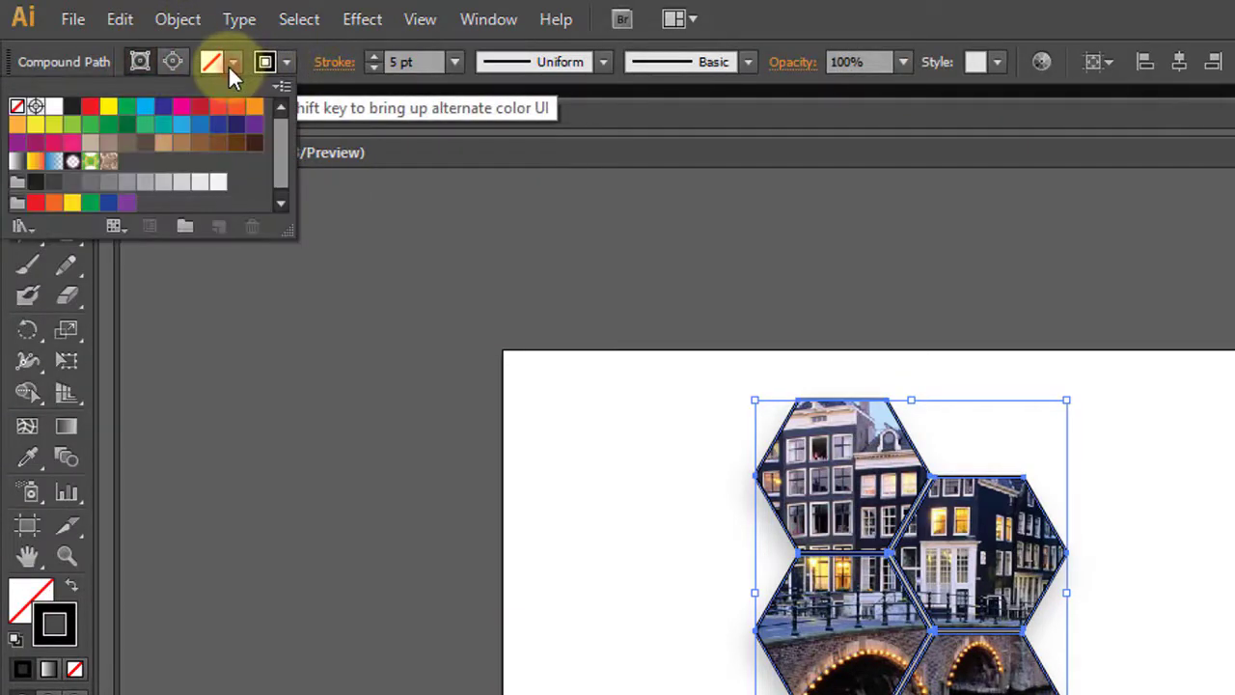
pyautogui.click(55, 106)
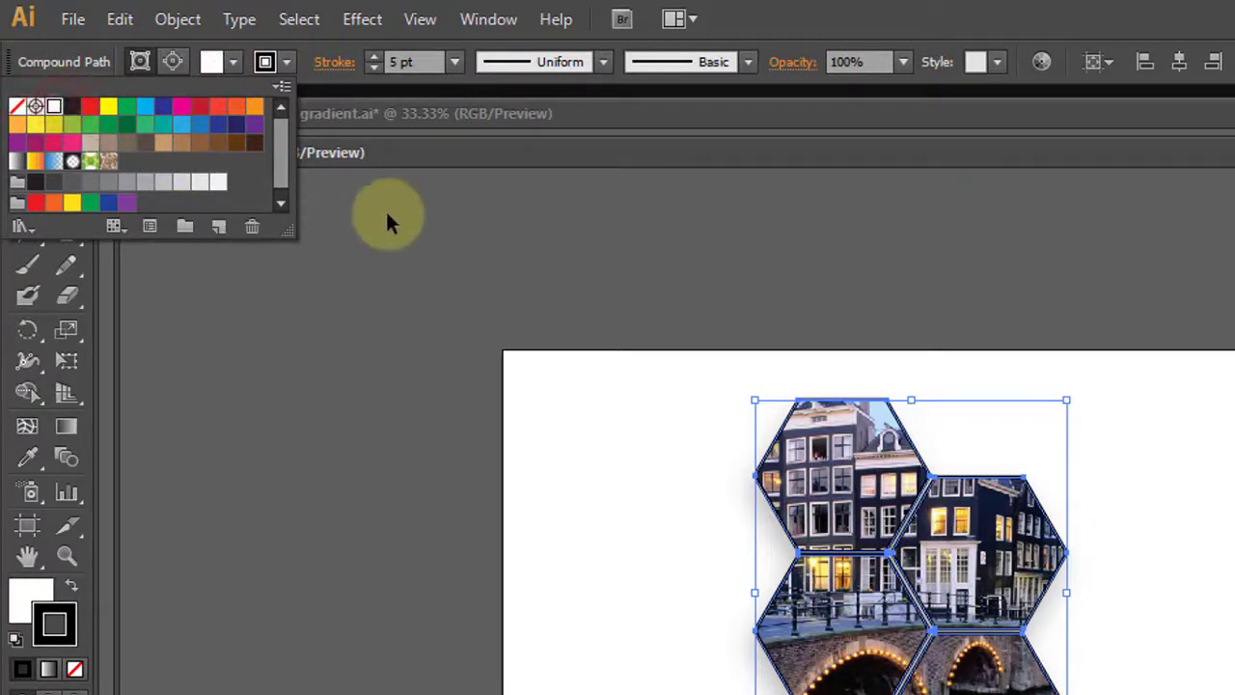
pyautogui.click(417, 137)
# Step: Set the hexagon clipping path's stroke colour to white
pyautogui.click(286, 64)
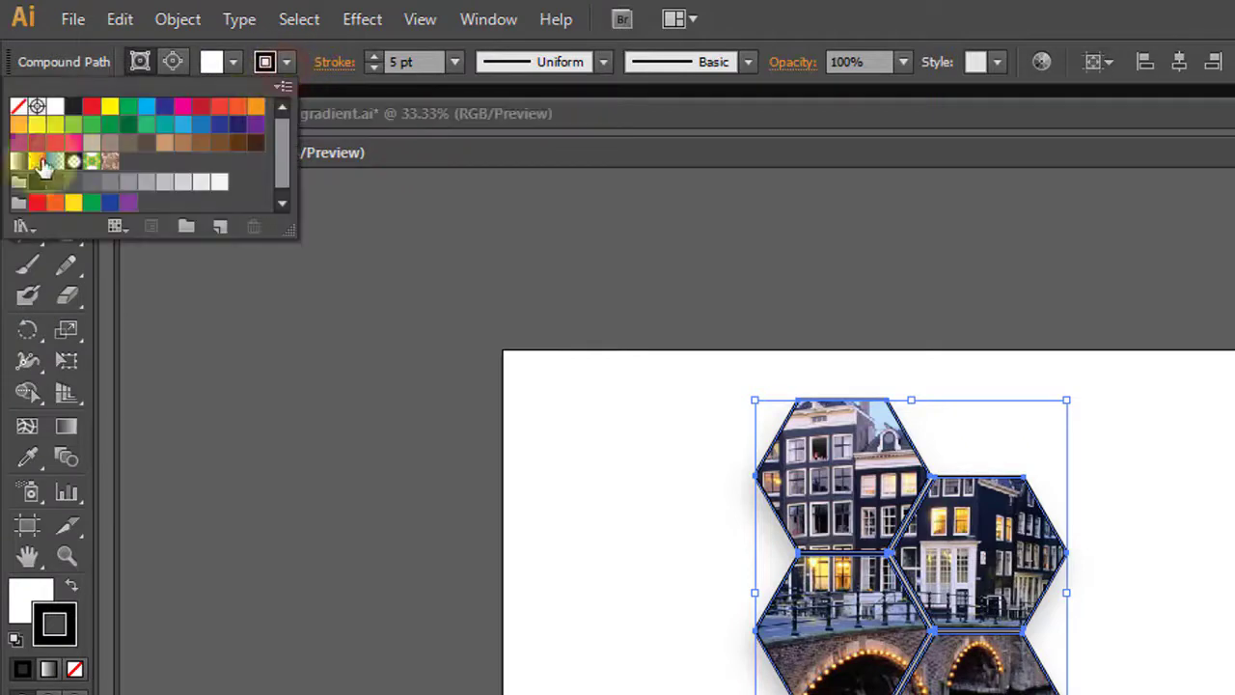
pyautogui.click(55, 108)
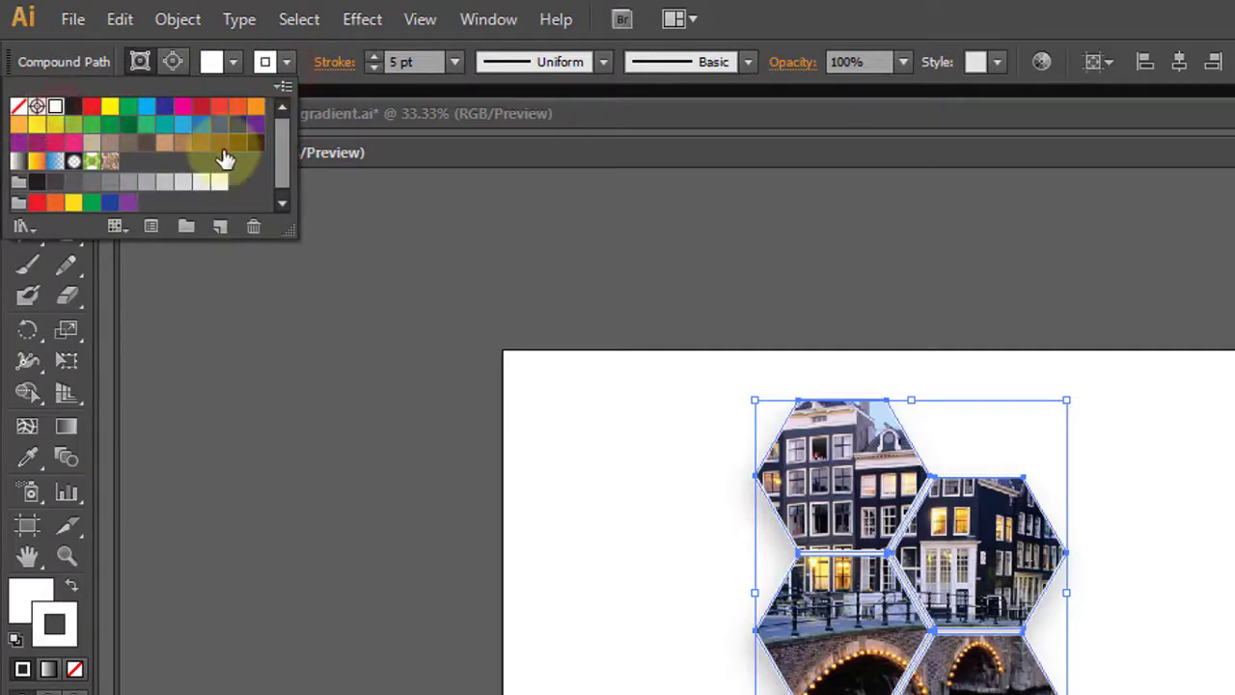
pyautogui.click(417, 167)
pyautogui.click(492, 353)
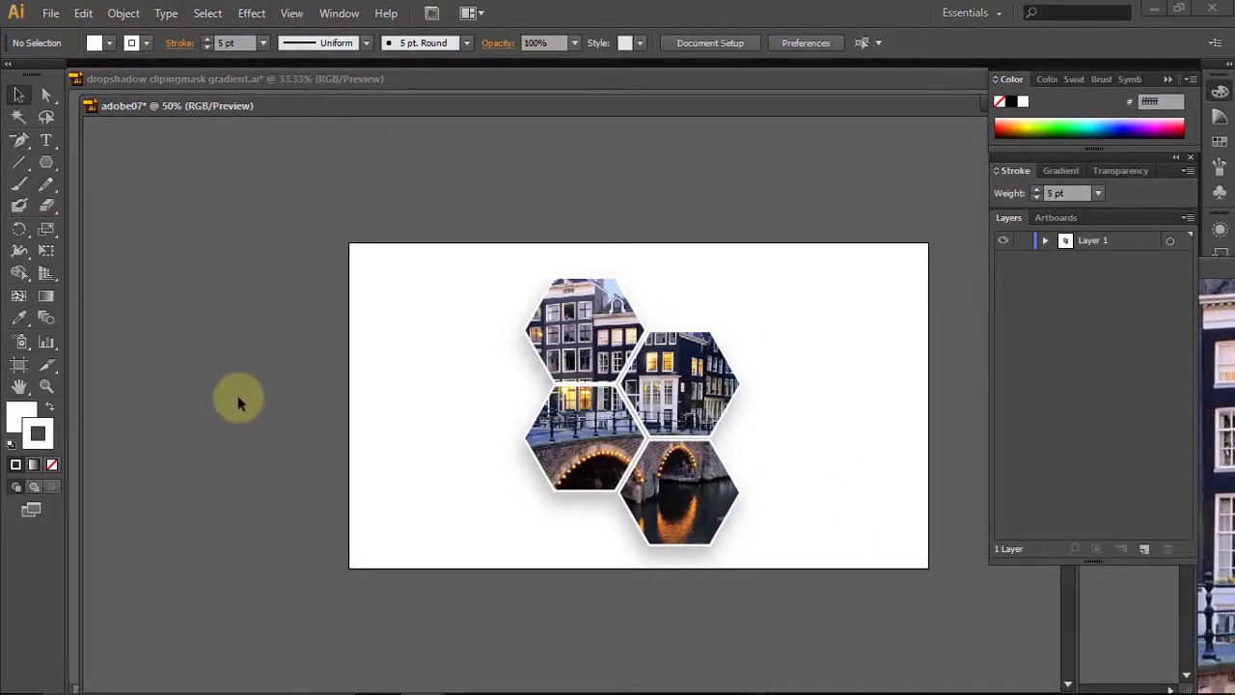
pyautogui.click(109, 43)
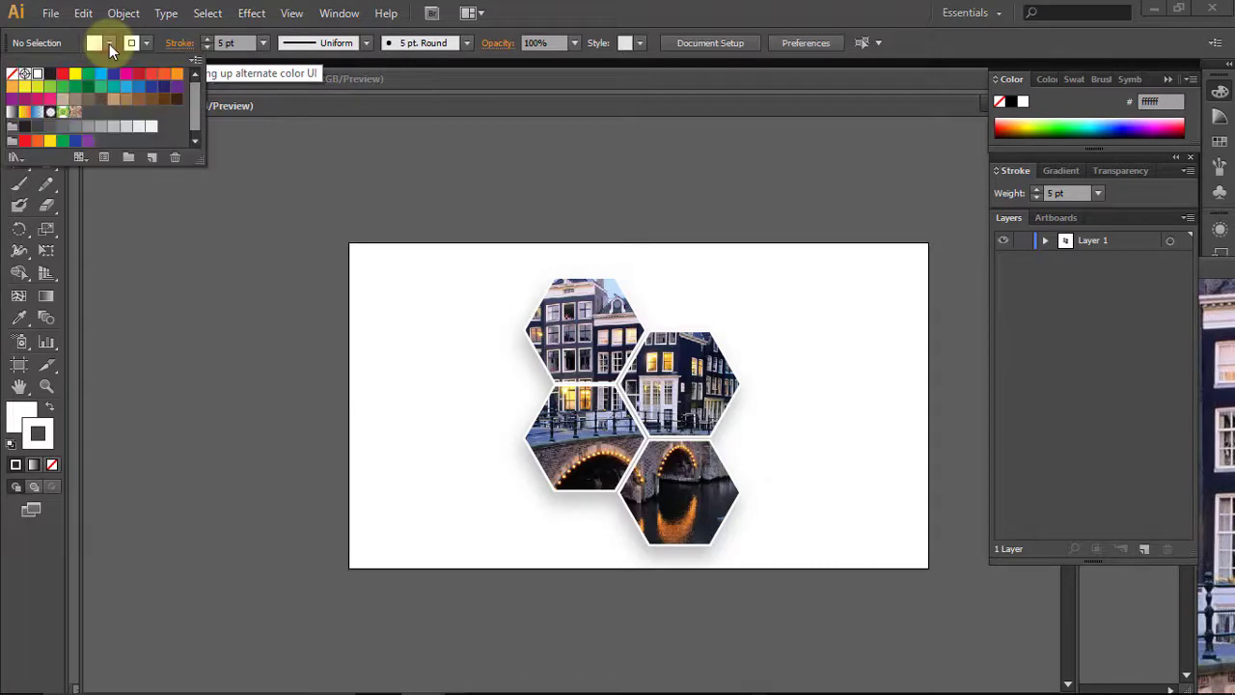
pyautogui.click(109, 43)
pyautogui.click(146, 44)
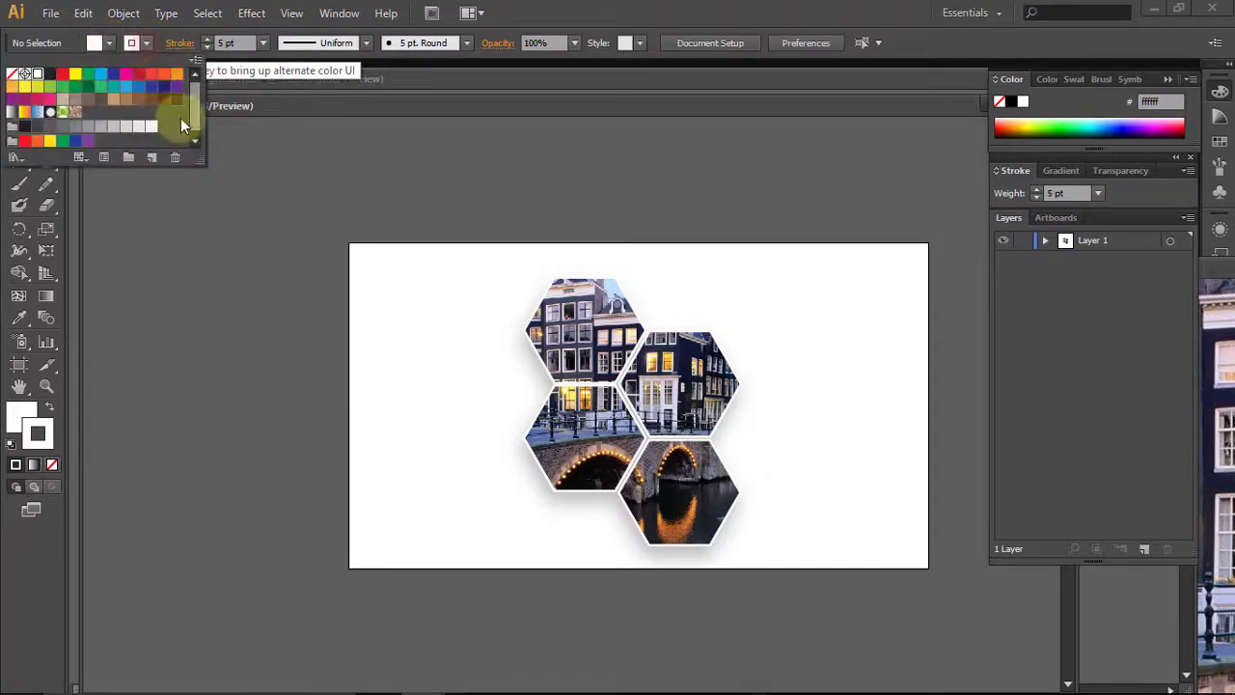
pyautogui.click(220, 274)
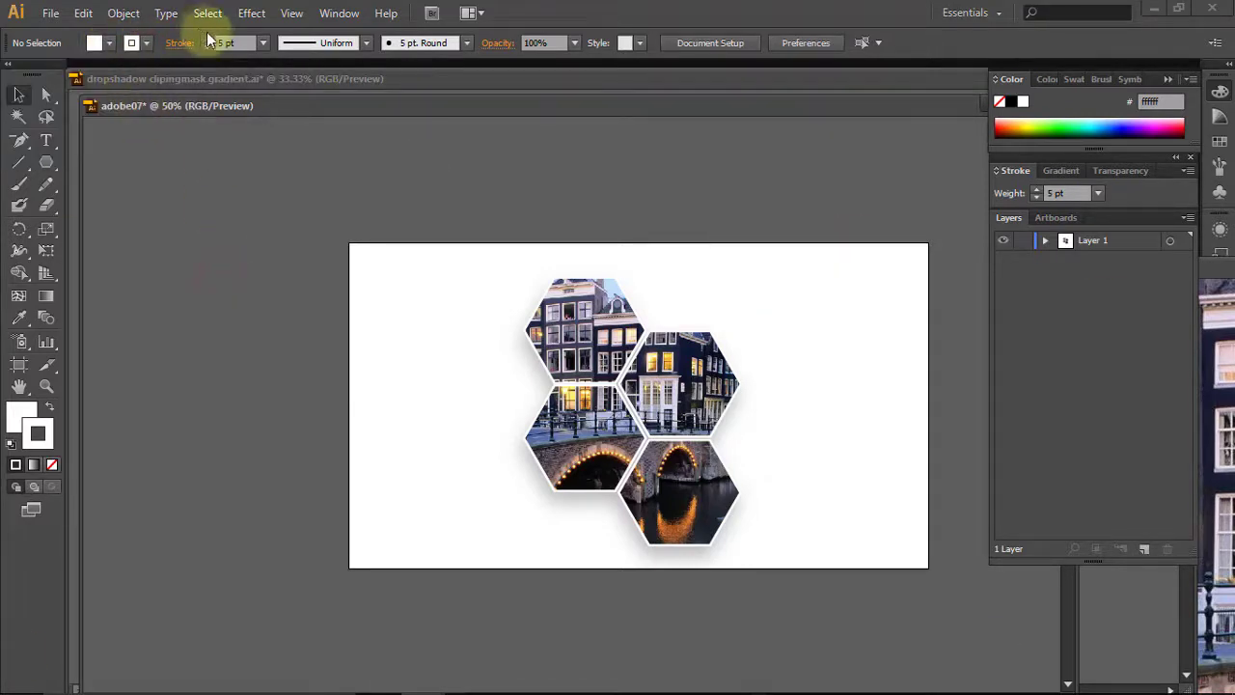
pyautogui.click(360, 47)
pyautogui.click(469, 42)
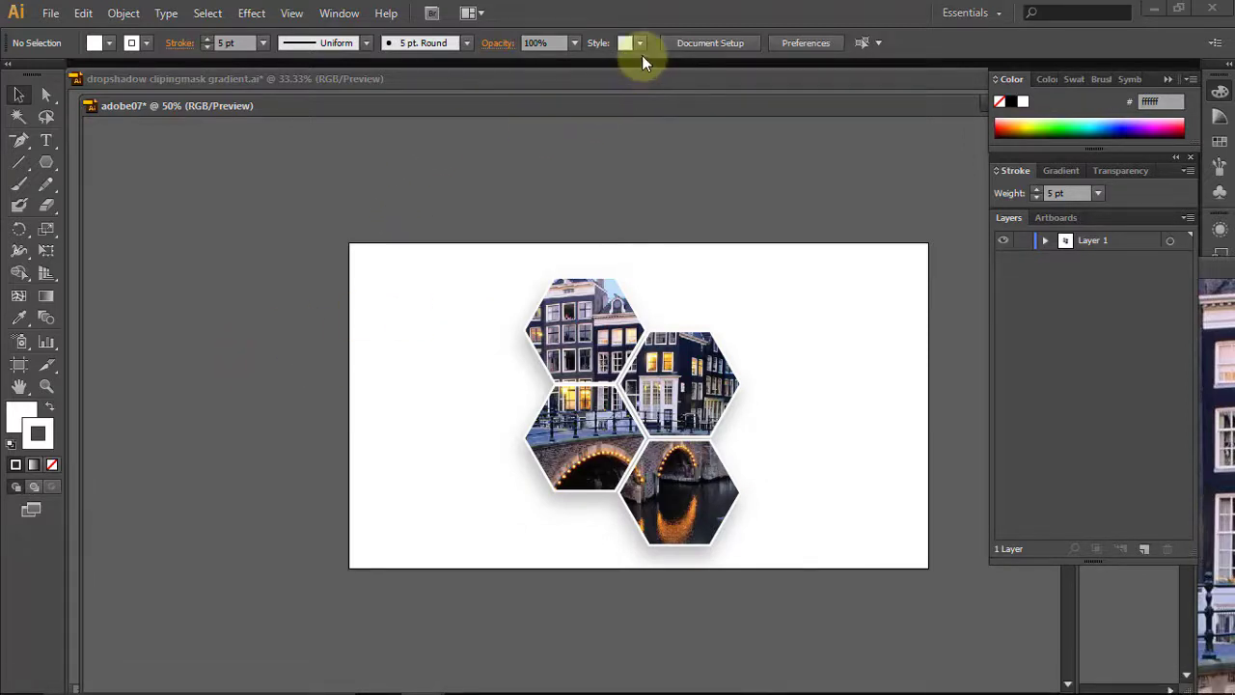
# Step: Use Document Setup to make the transparency grid brownish red with simulated coloured paper
pyautogui.click(721, 46)
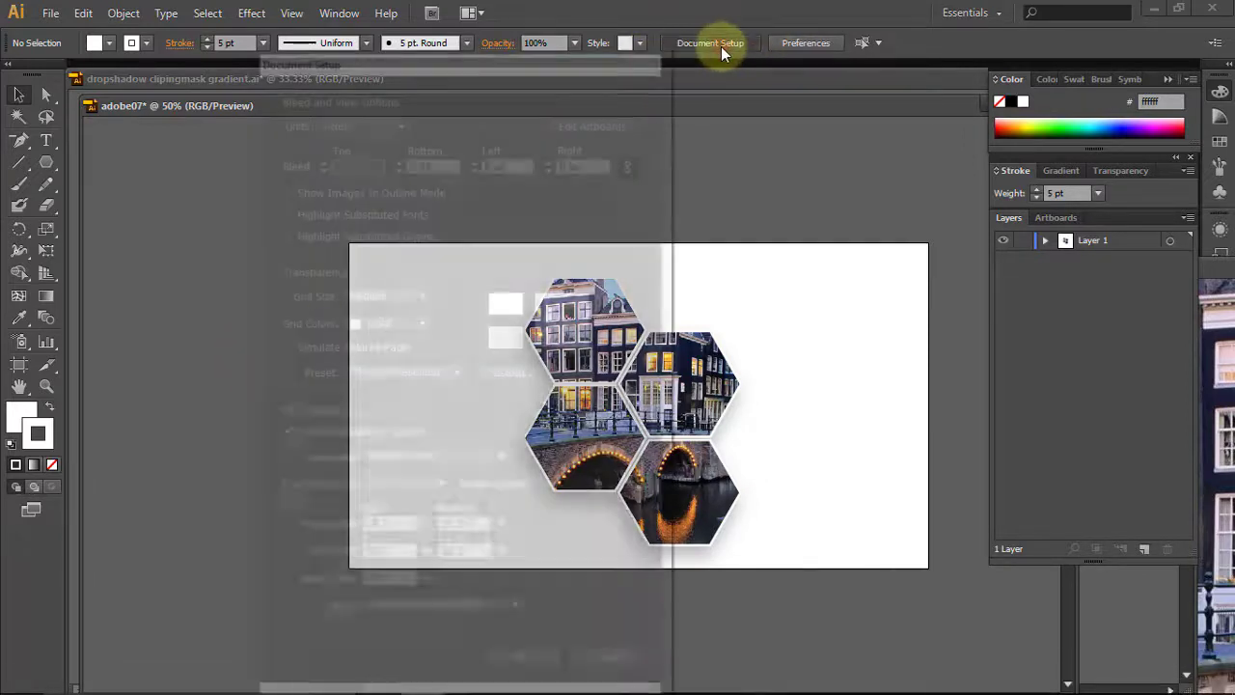
pyautogui.moveTo(481, 58); pyautogui.dragTo(923, 75)
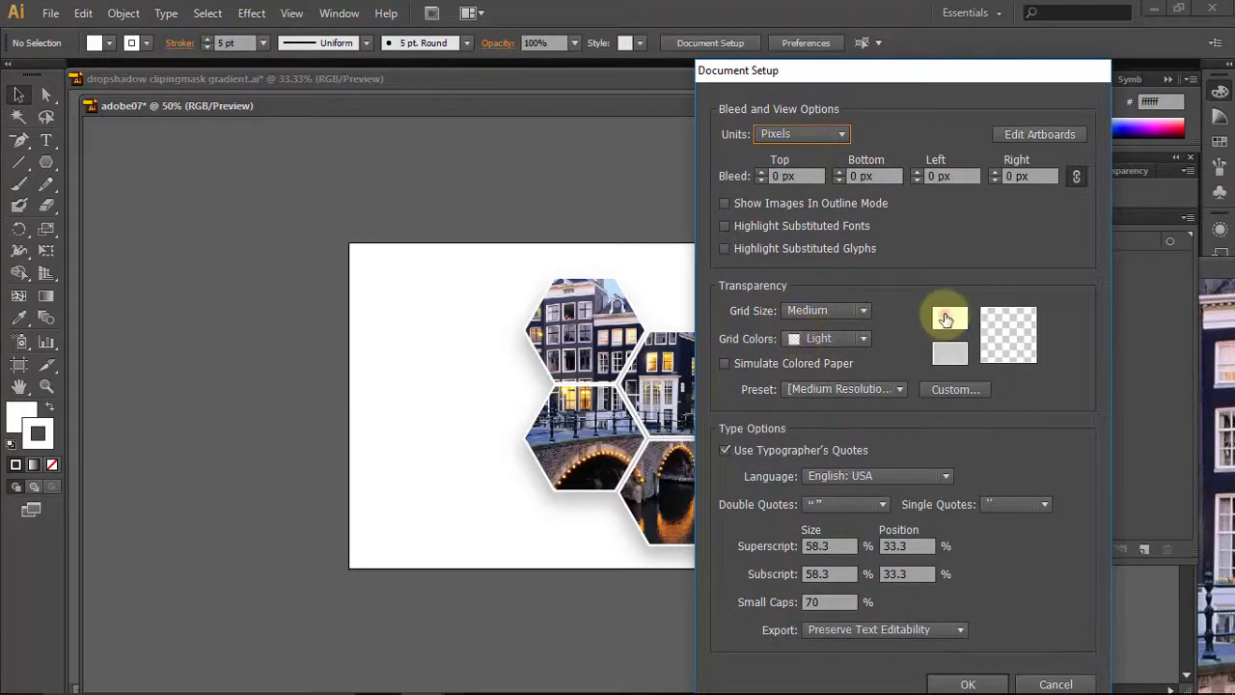
pyautogui.click(945, 319)
pyautogui.click(574, 292)
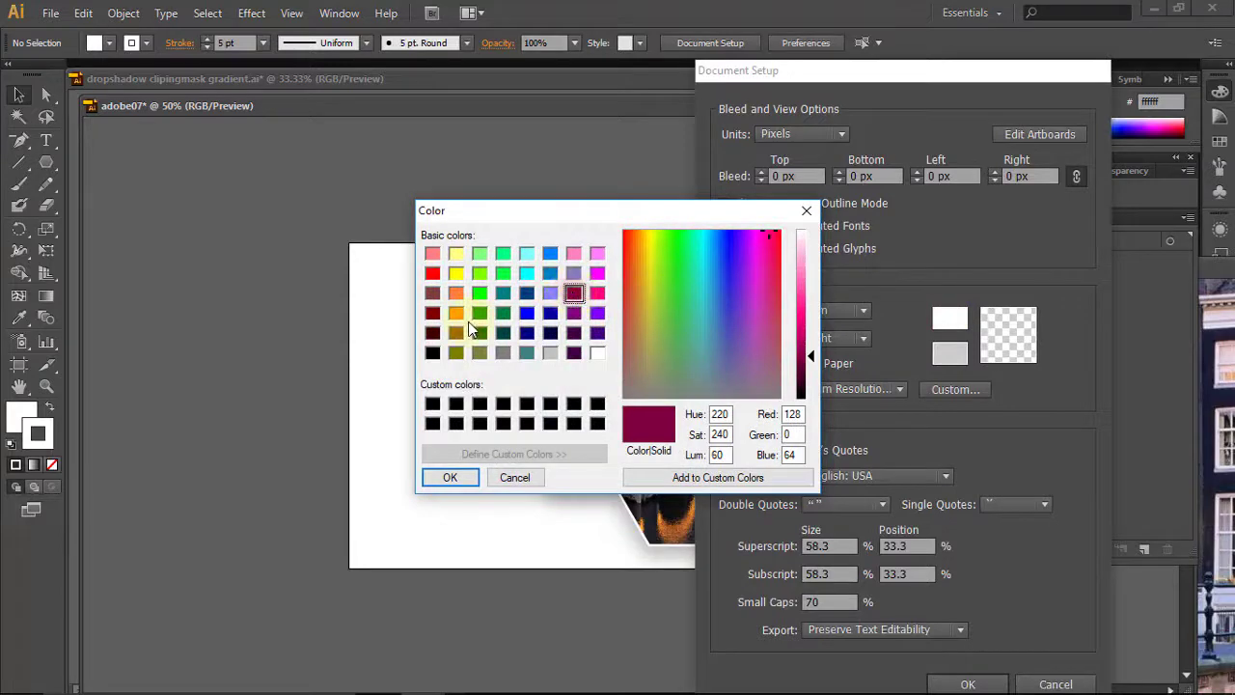
pyautogui.click(432, 293)
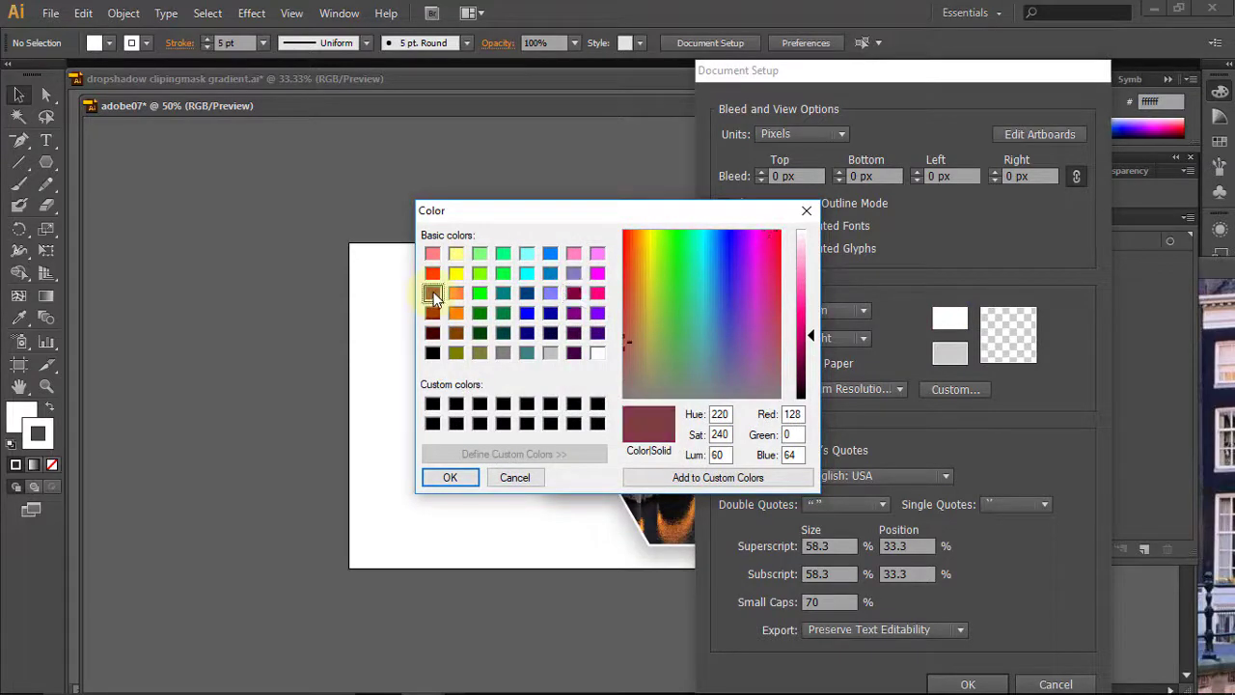
pyautogui.click(451, 478)
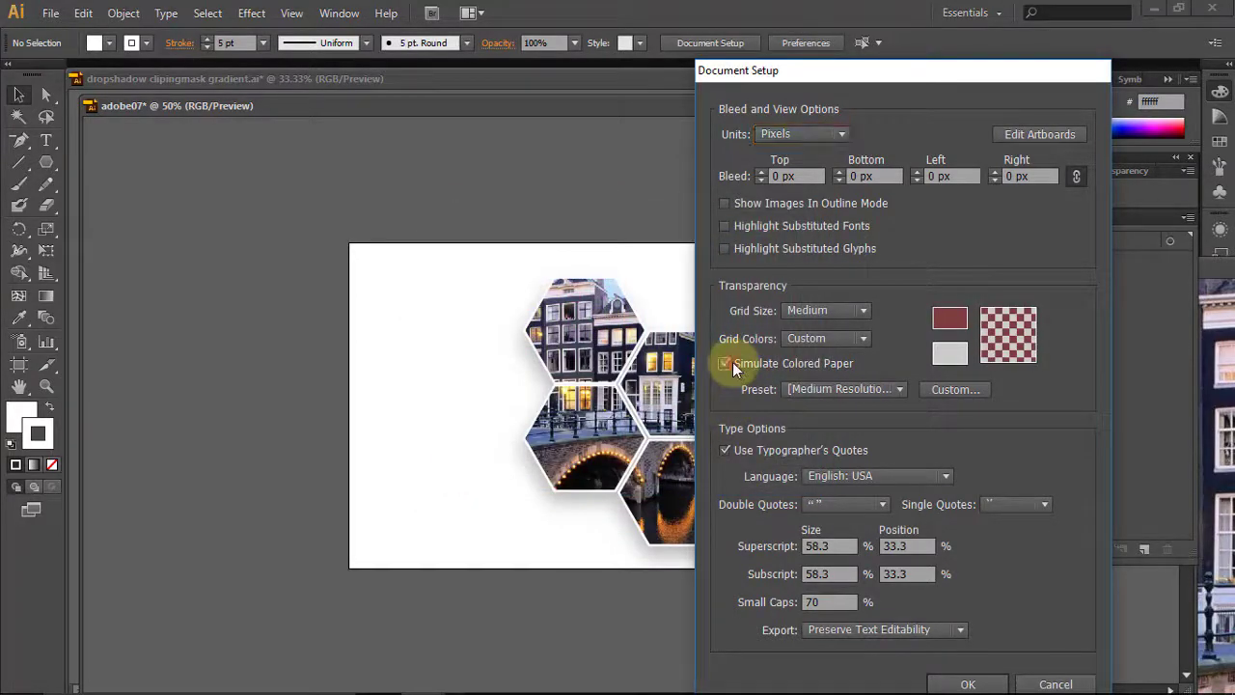
pyautogui.click(966, 683)
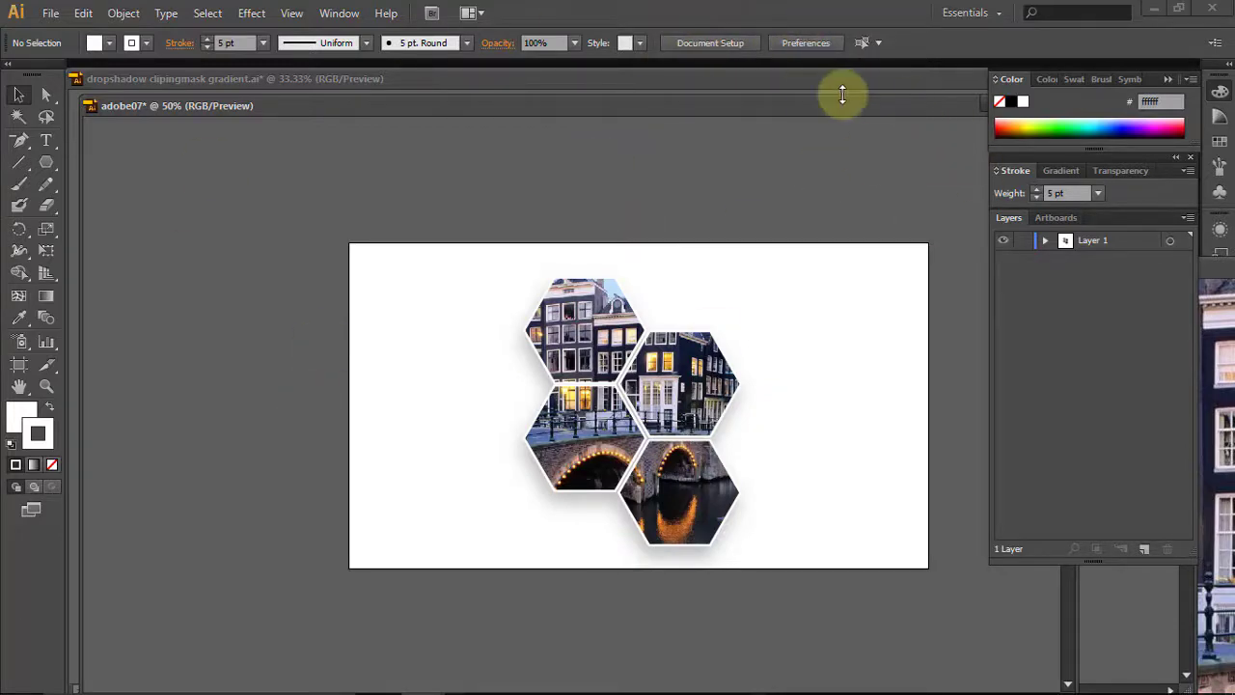
# Step: Try the User Interface preference options for brightness and canvas colour
pyautogui.click(802, 44)
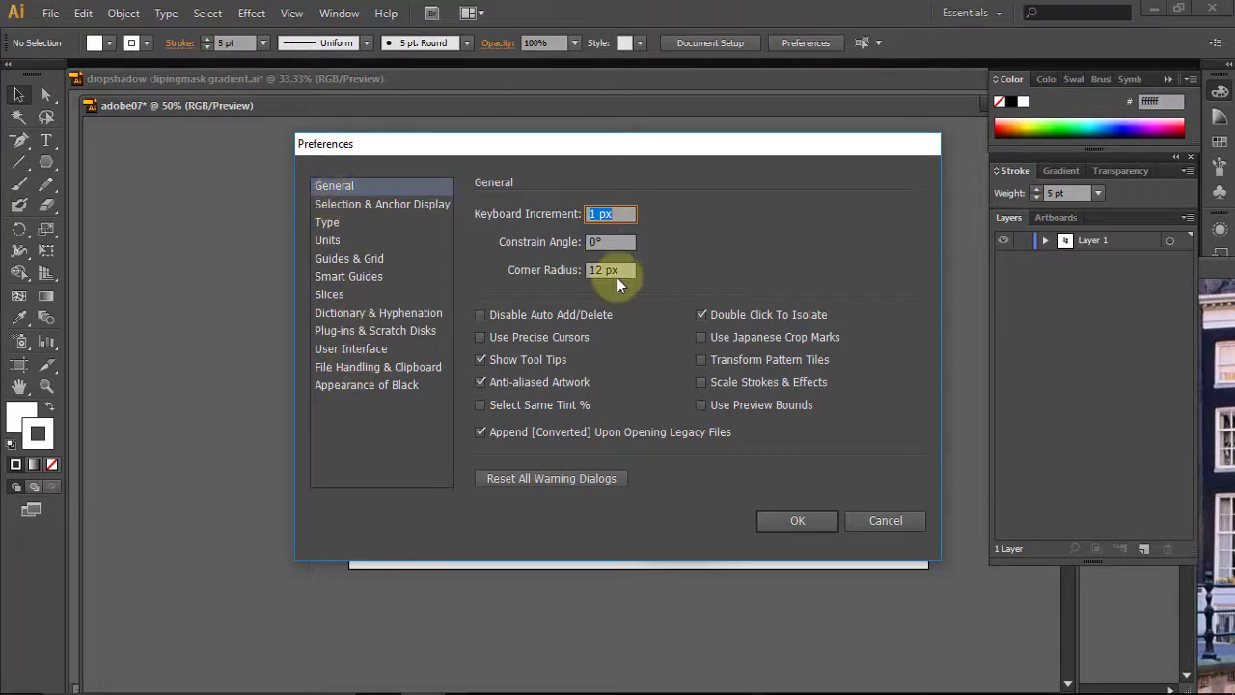
pyautogui.click(346, 350)
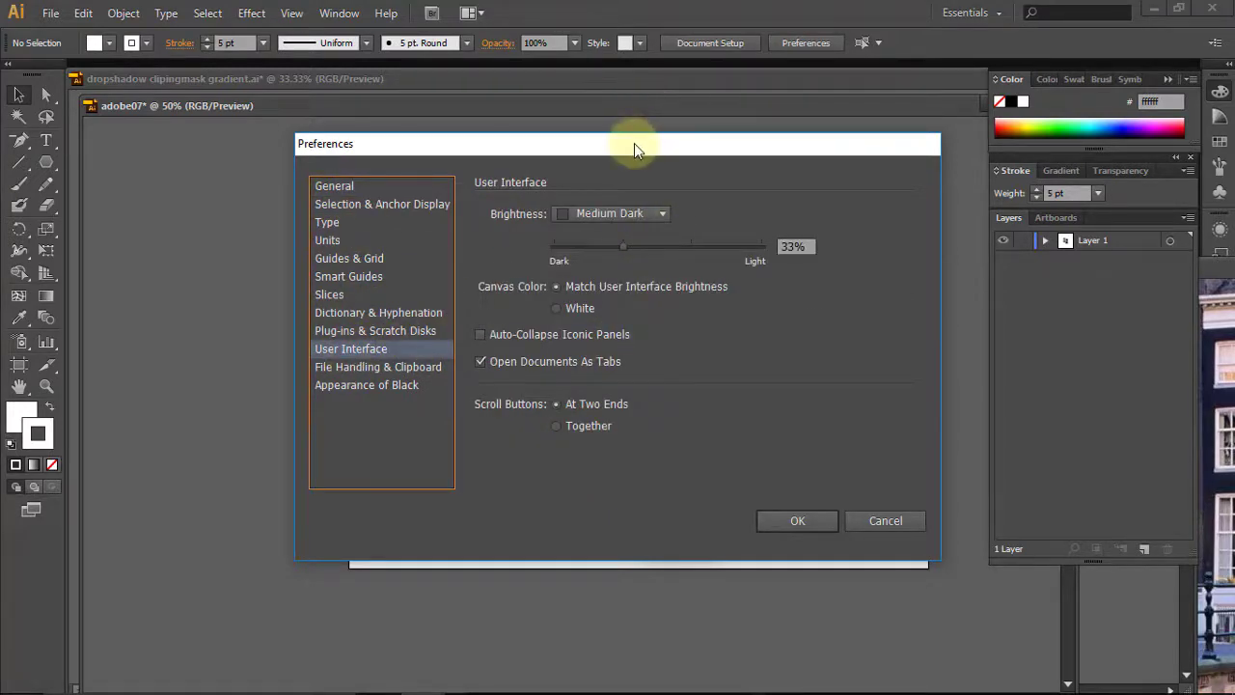
pyautogui.moveTo(634, 143); pyautogui.dragTo(1065, 137)
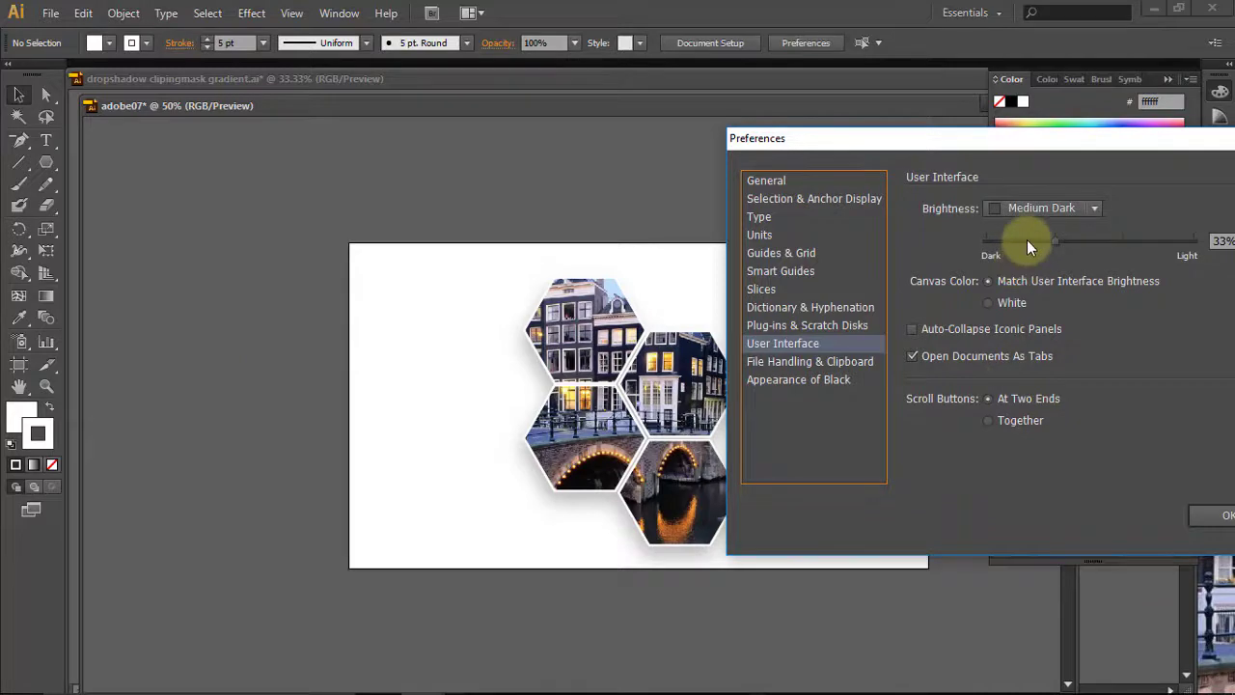
pyautogui.moveTo(1027, 248)
pyautogui.mouseDown()
pyautogui.moveTo(1013, 249)
pyautogui.moveTo(1178, 240)
pyautogui.moveTo(1059, 246)
pyautogui.mouseUp()
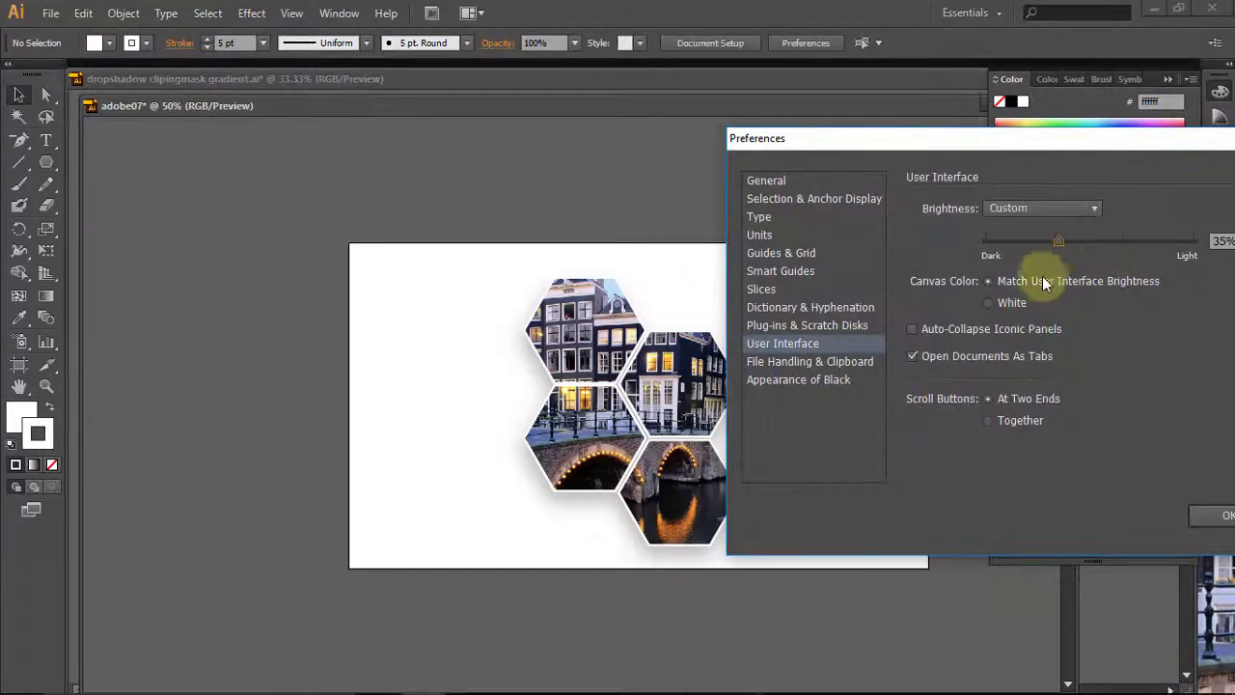
pyautogui.click(988, 304)
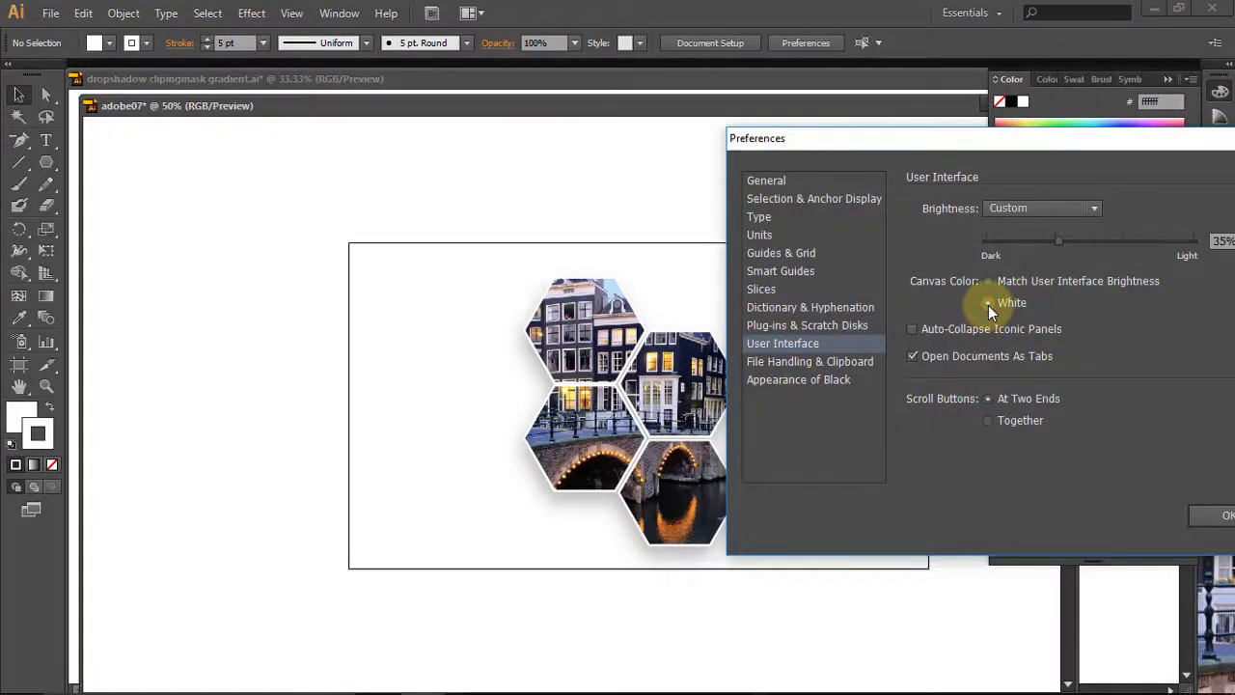
pyautogui.click(988, 280)
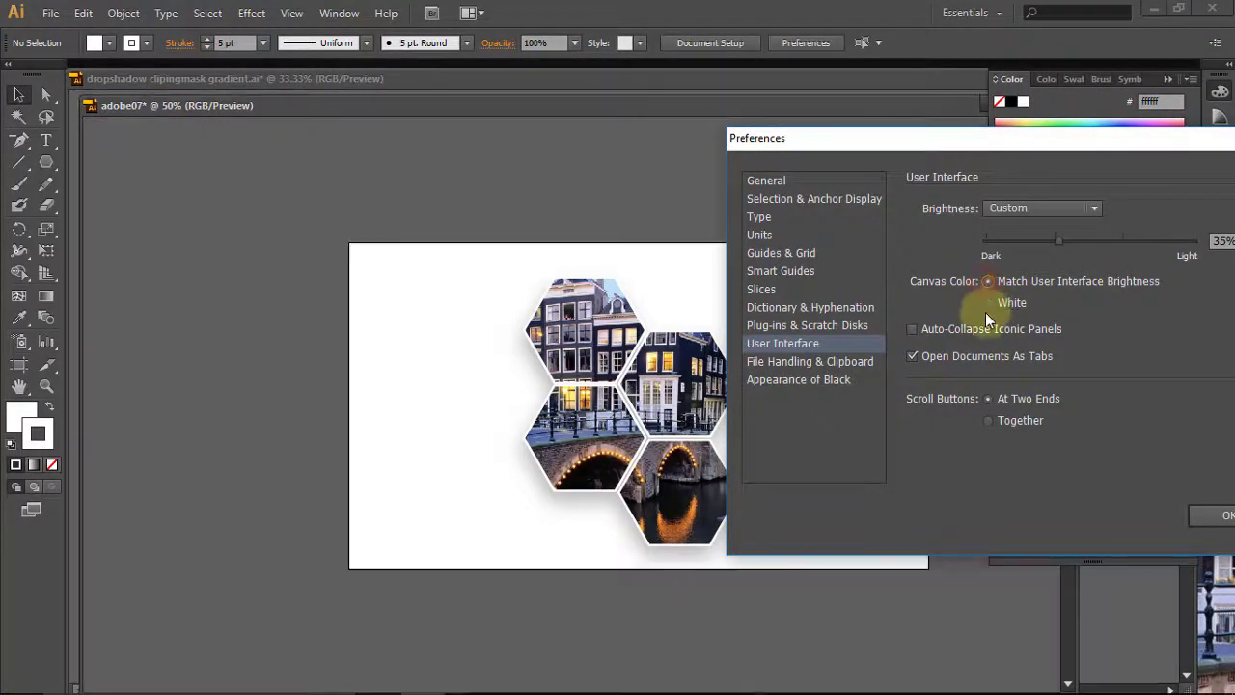
# Step: Set the interface brightness preset to Dark and accept the preferences
pyautogui.click(954, 330)
pyautogui.click(1046, 208)
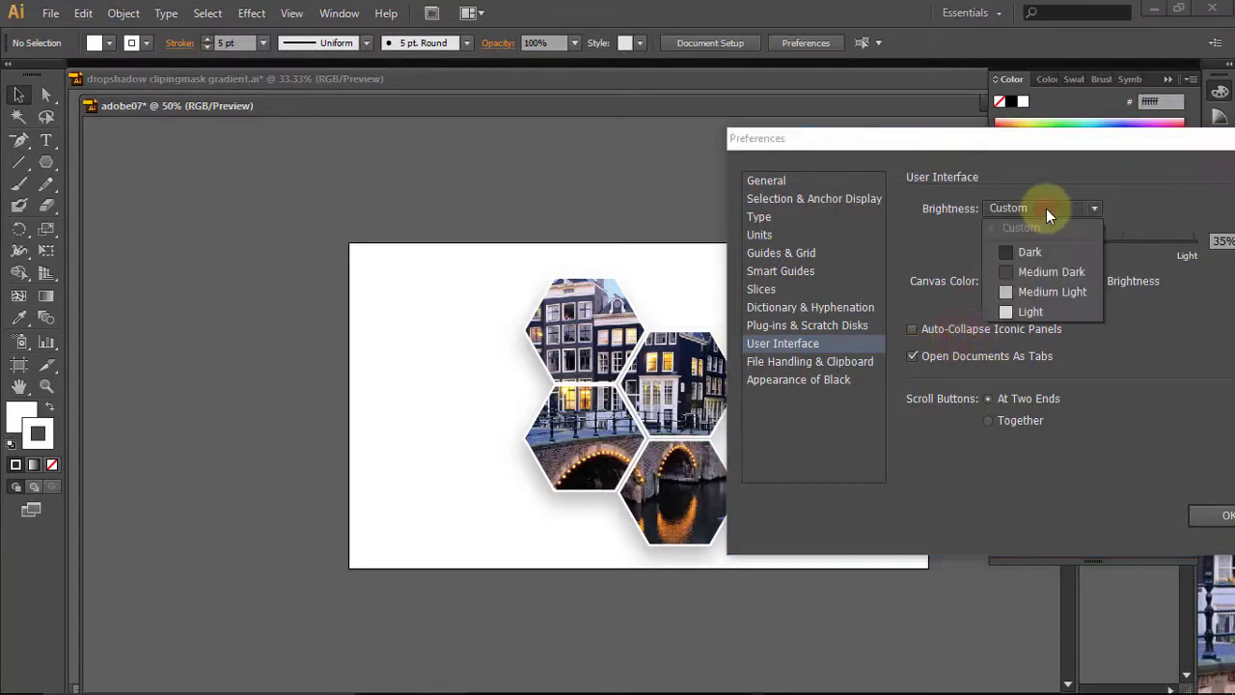
pyautogui.click(1051, 291)
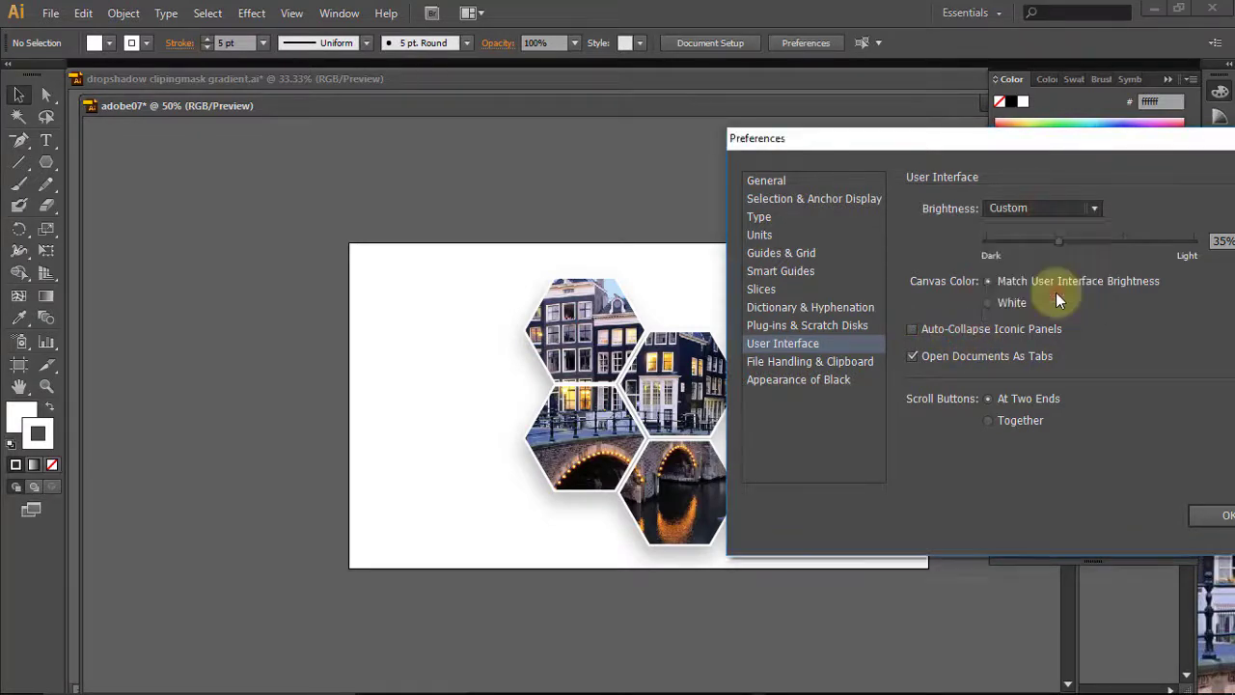
pyautogui.click(1030, 212)
pyautogui.click(1046, 249)
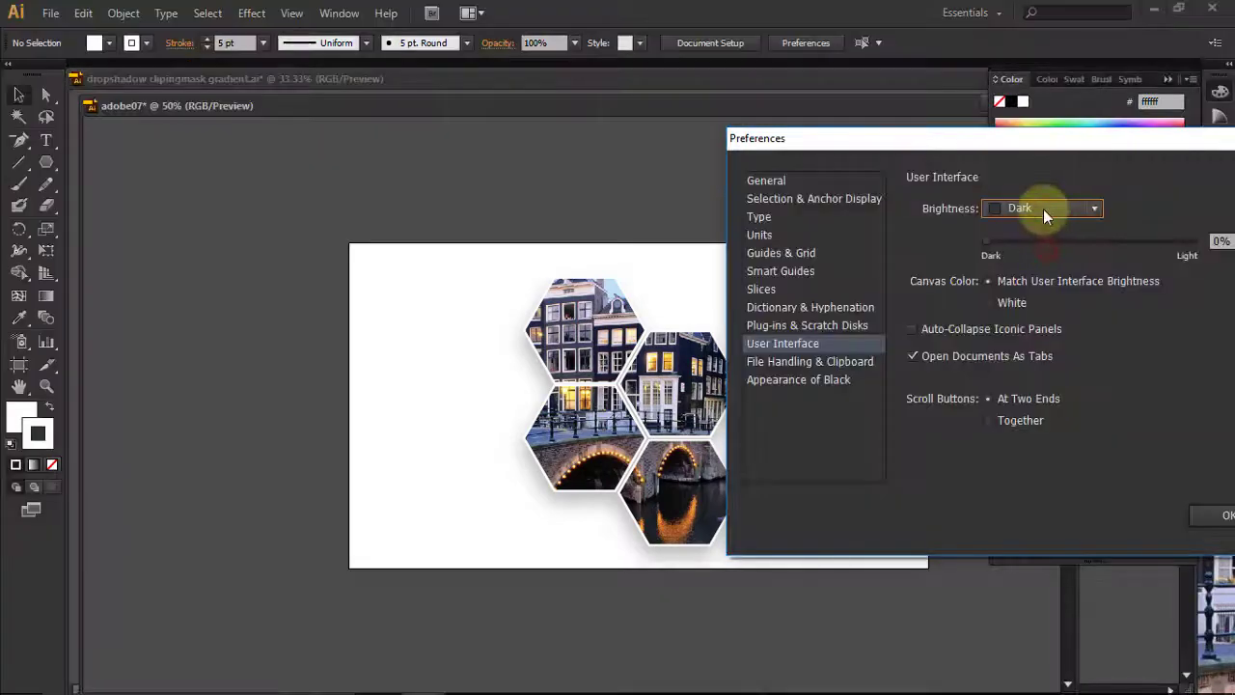
pyautogui.click(1043, 209)
pyautogui.click(1047, 250)
pyautogui.click(1039, 211)
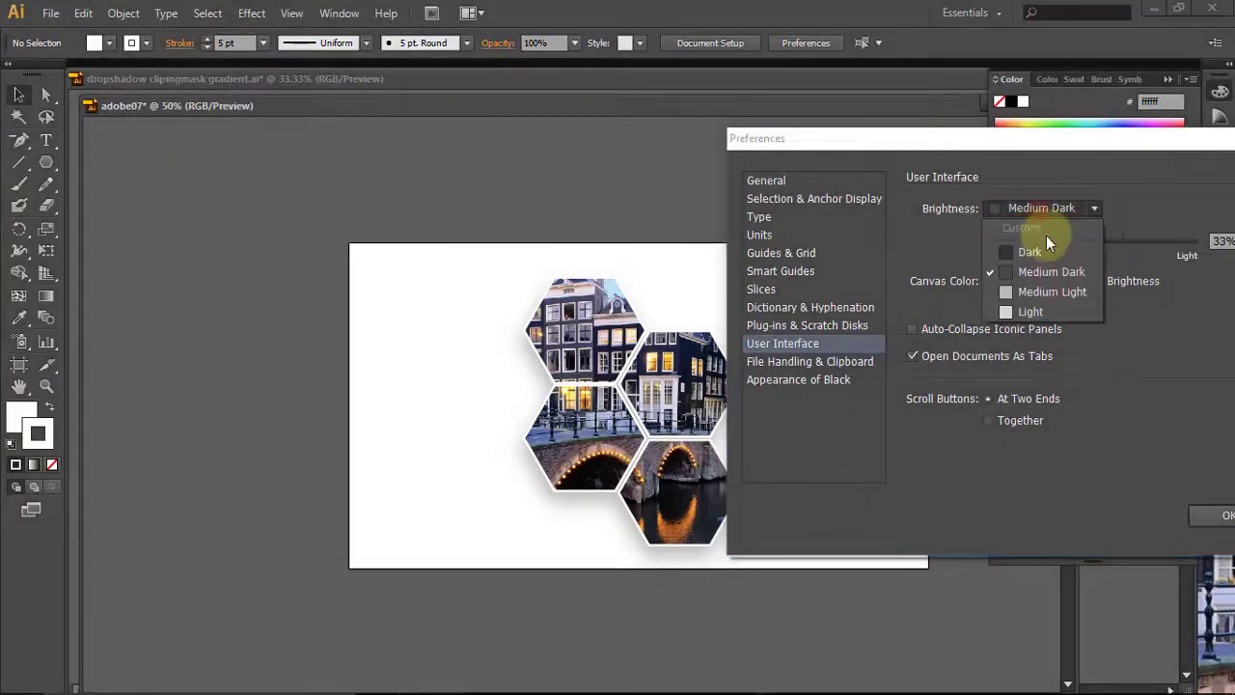
pyautogui.click(1052, 252)
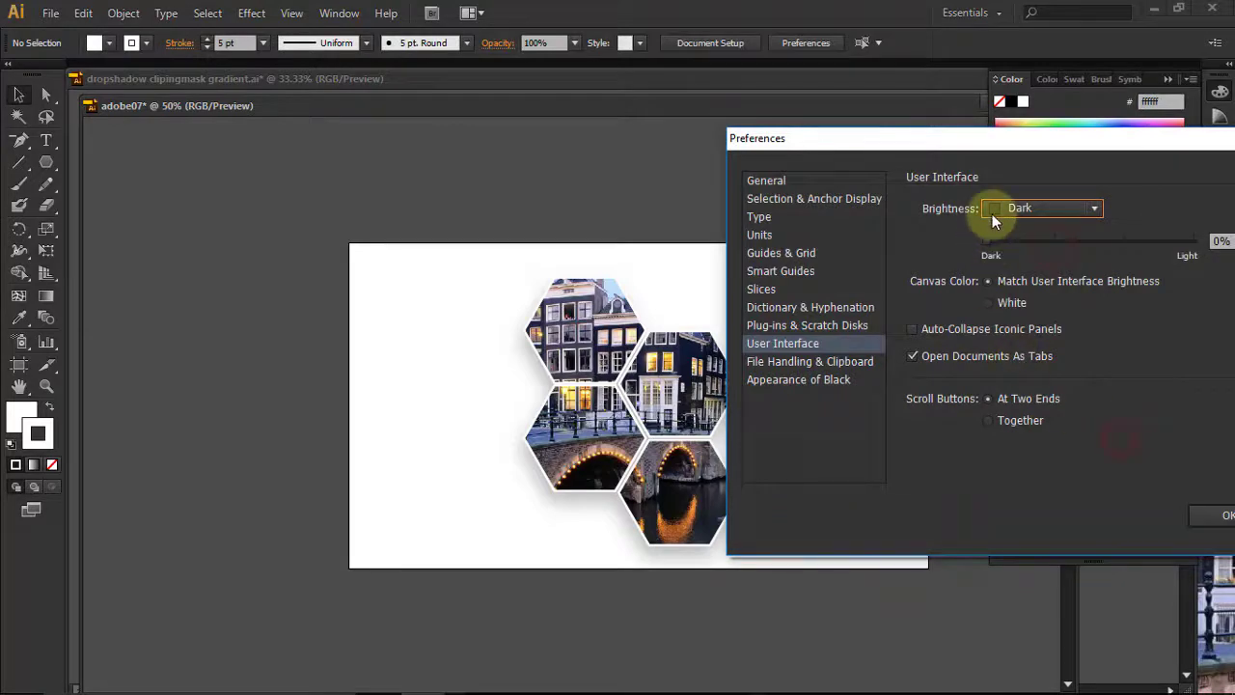
pyautogui.moveTo(1004, 145); pyautogui.dragTo(830, 157)
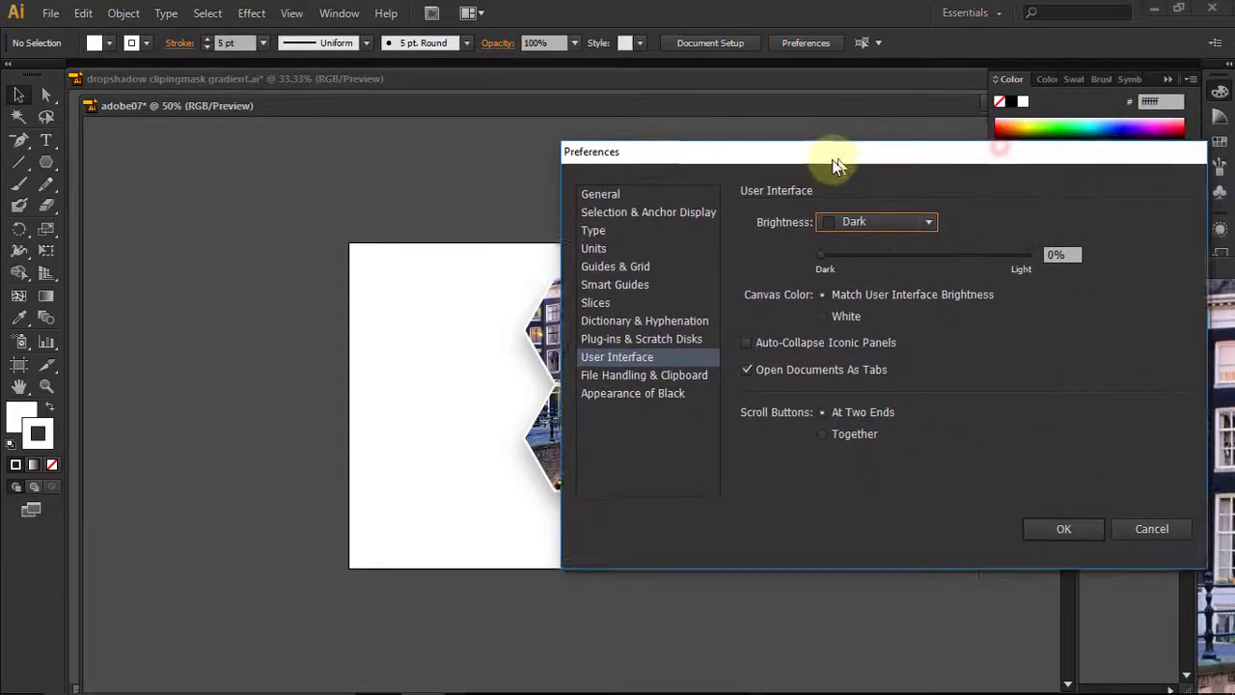
pyautogui.click(1057, 530)
pyautogui.click(627, 171)
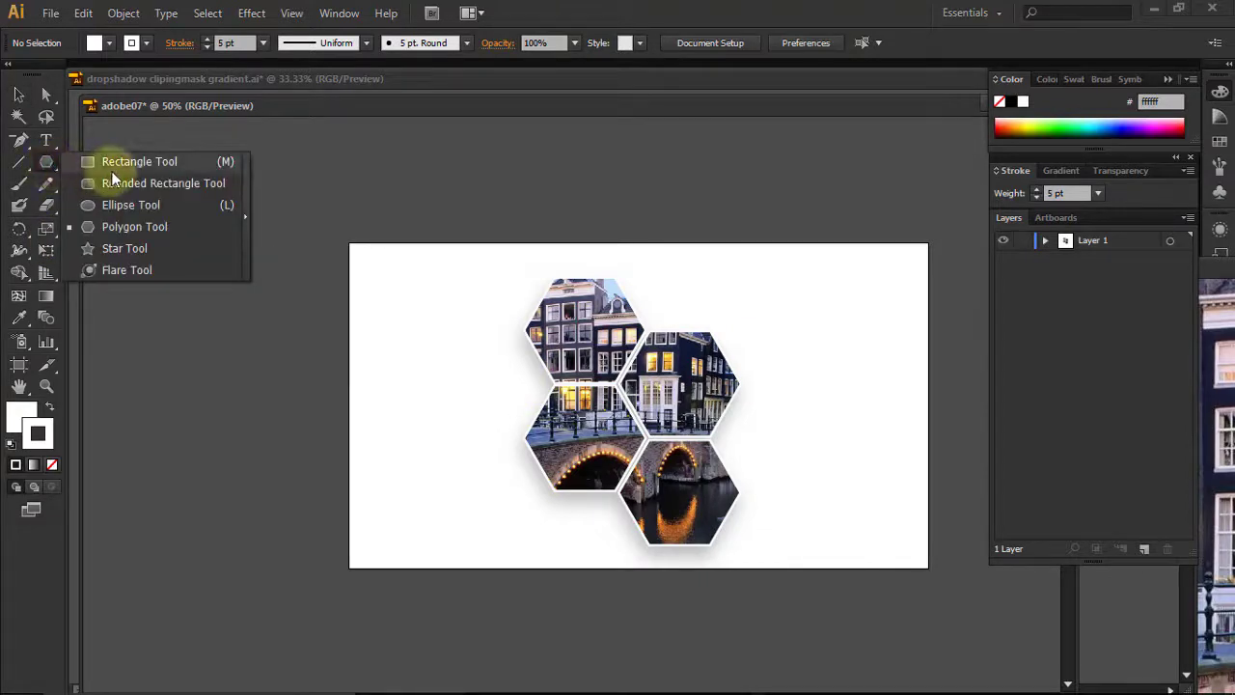
# Step: Draw a rectangle over the whole artboard and give it a radial gradient fill
pyautogui.moveTo(51, 171); pyautogui.dragTo(113, 166)
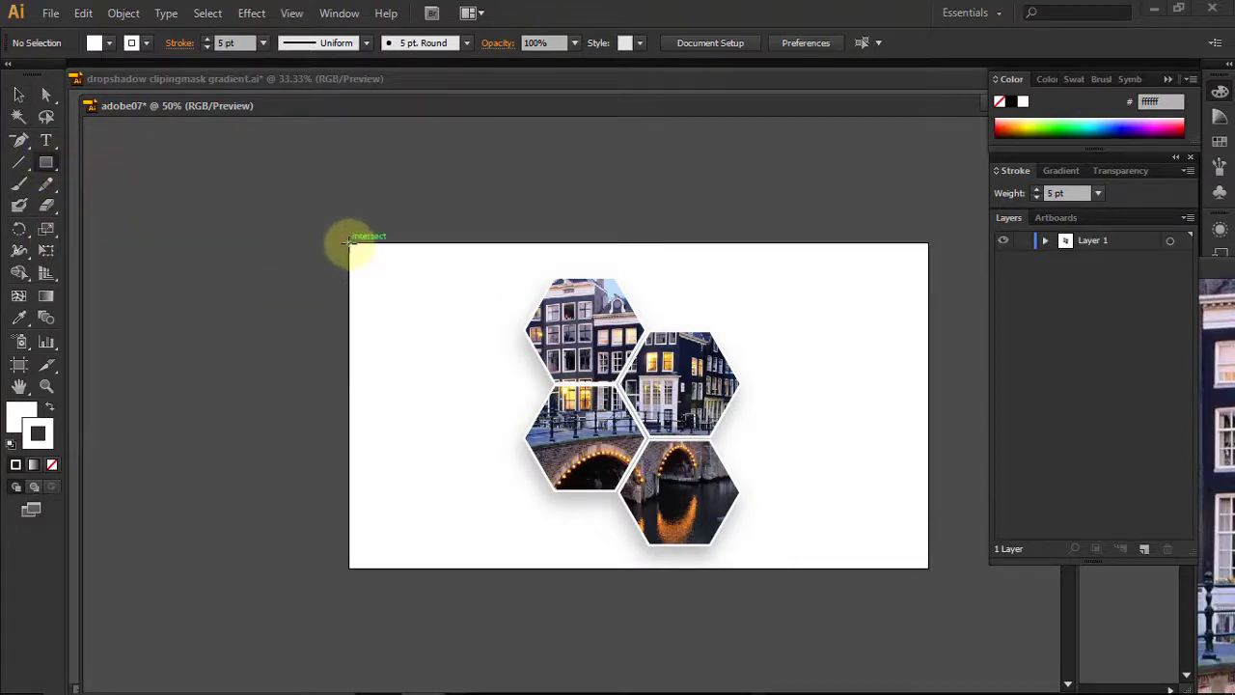
pyautogui.moveTo(350, 241); pyautogui.dragTo(928, 567)
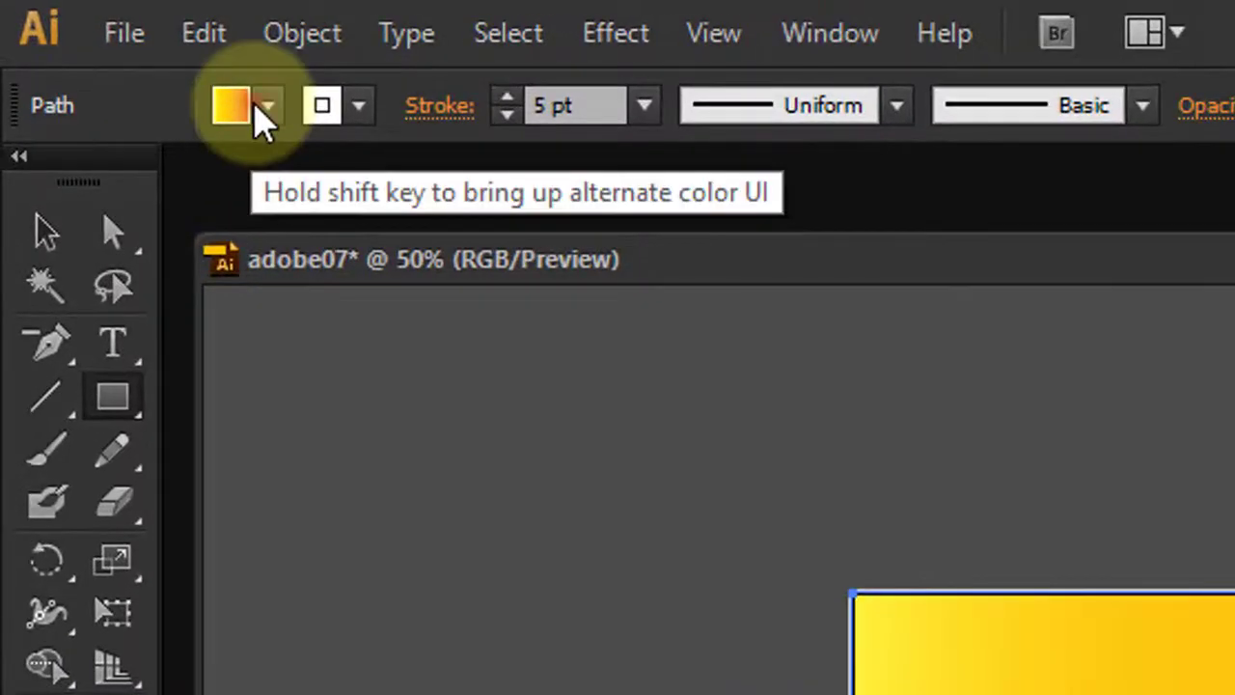
pyautogui.click(134, 56)
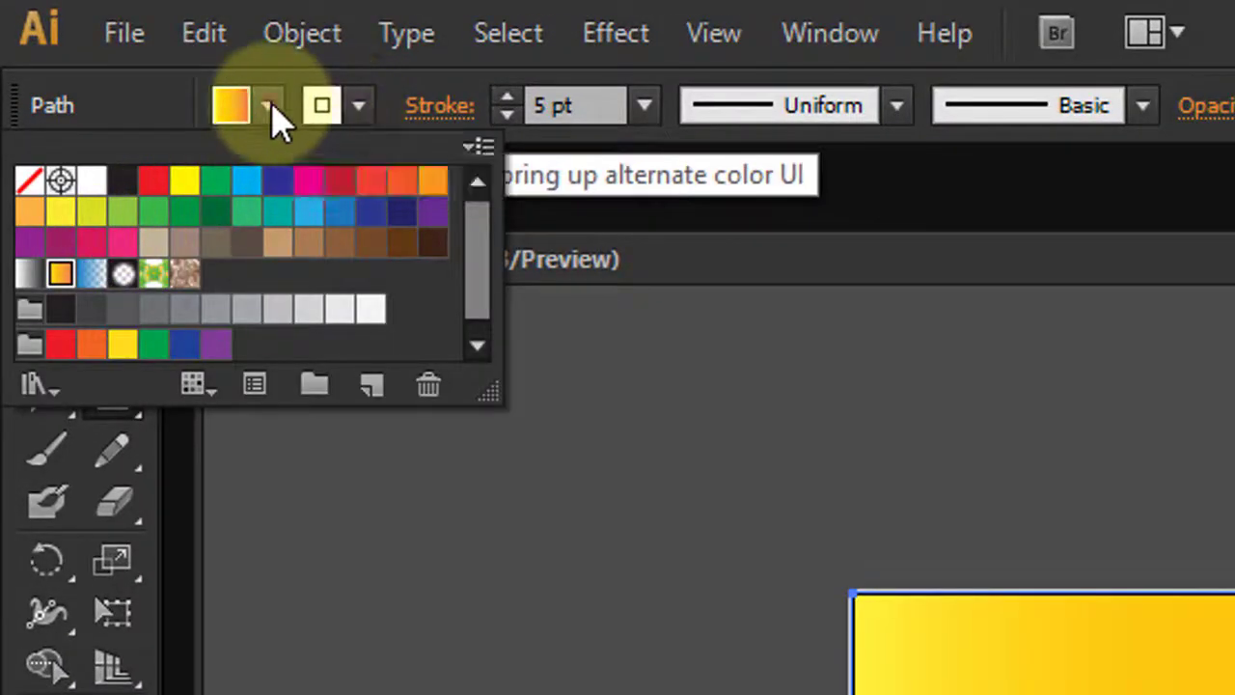
pyautogui.click(271, 114)
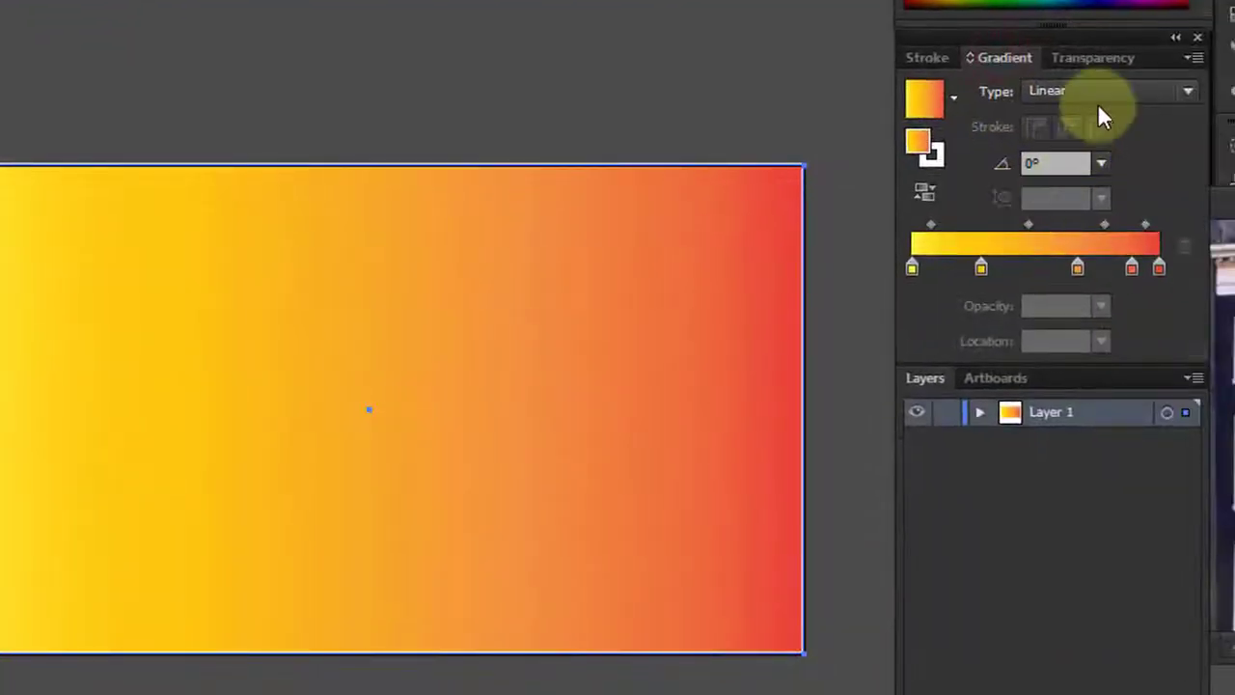
pyautogui.click(1075, 89)
pyautogui.click(1095, 135)
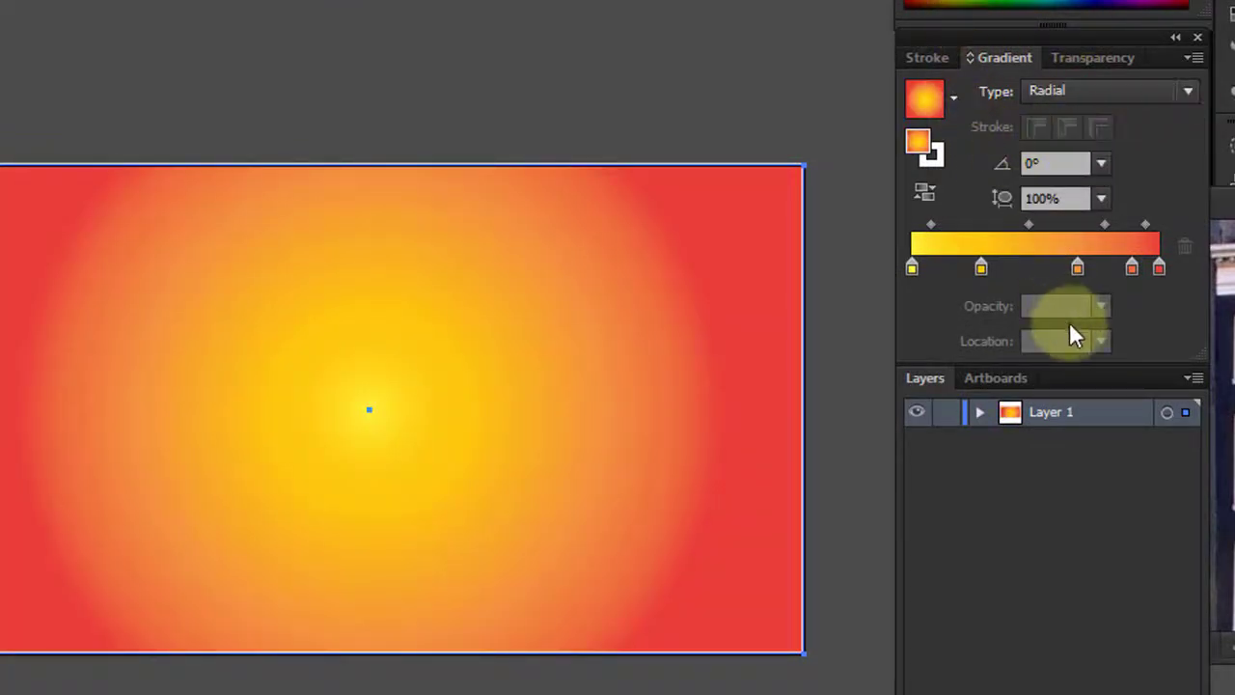
# Step: Delete the extra middle gradient stops, leaving only two
pyautogui.click(1078, 268)
pyautogui.click(1183, 248)
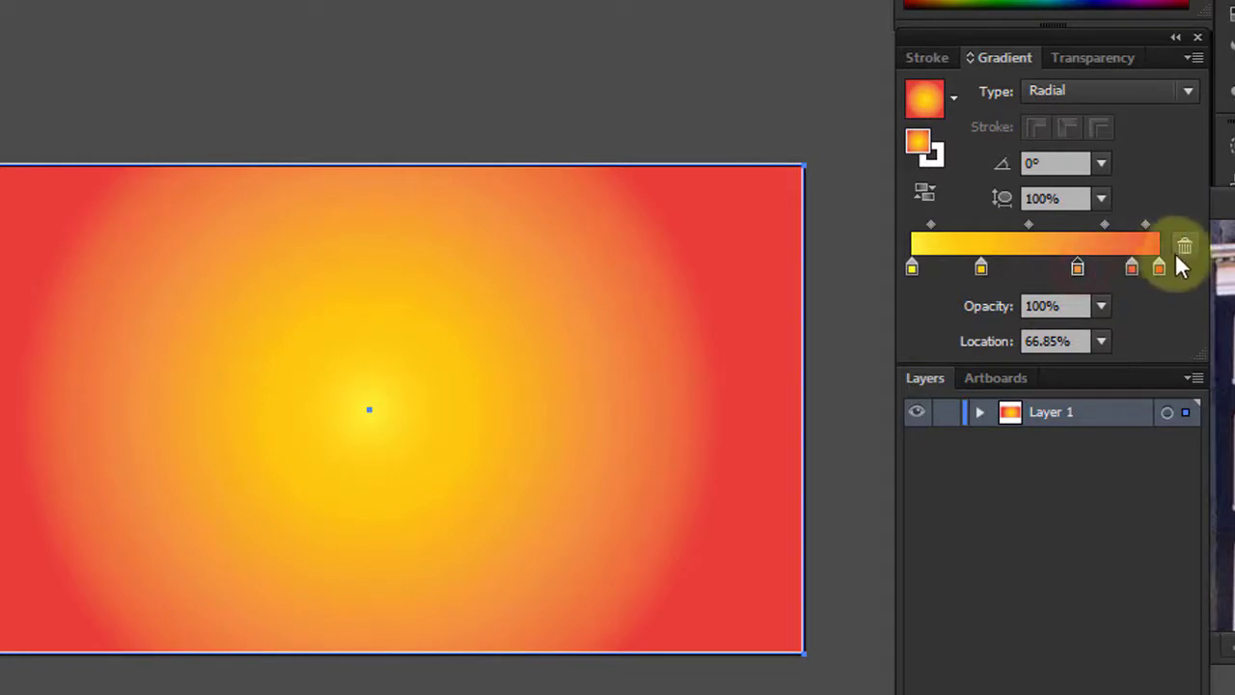
pyautogui.click(1186, 247)
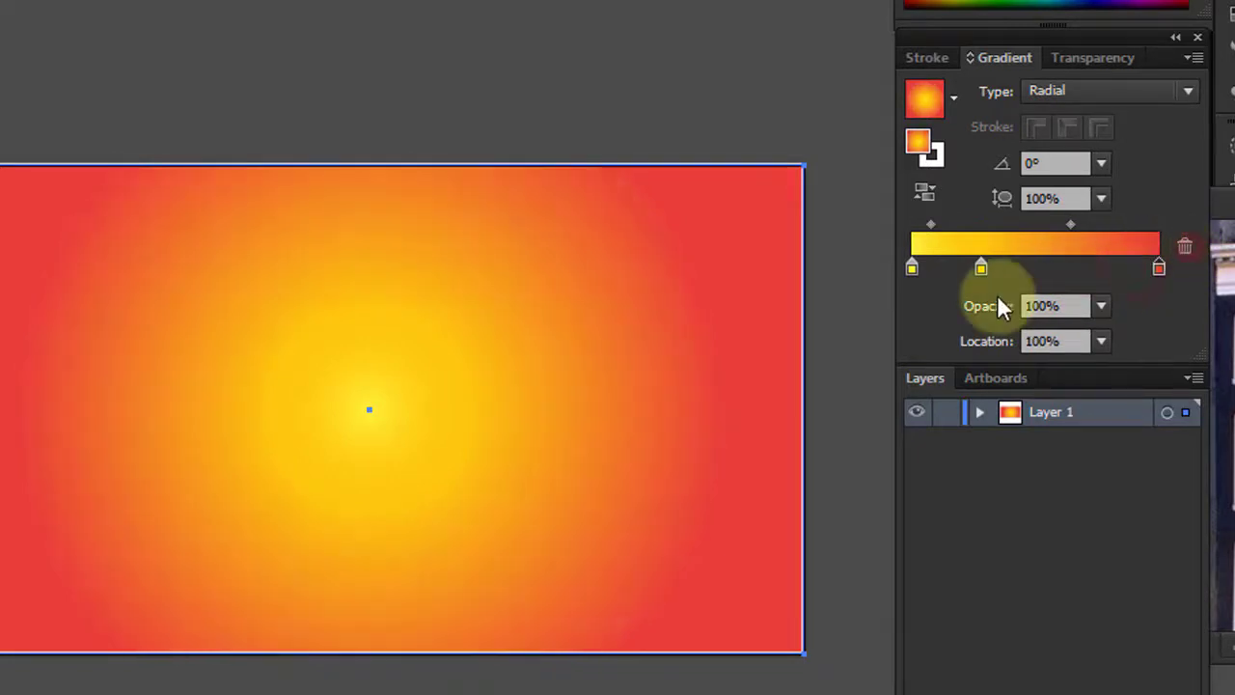
pyautogui.click(981, 267)
pyautogui.click(1185, 246)
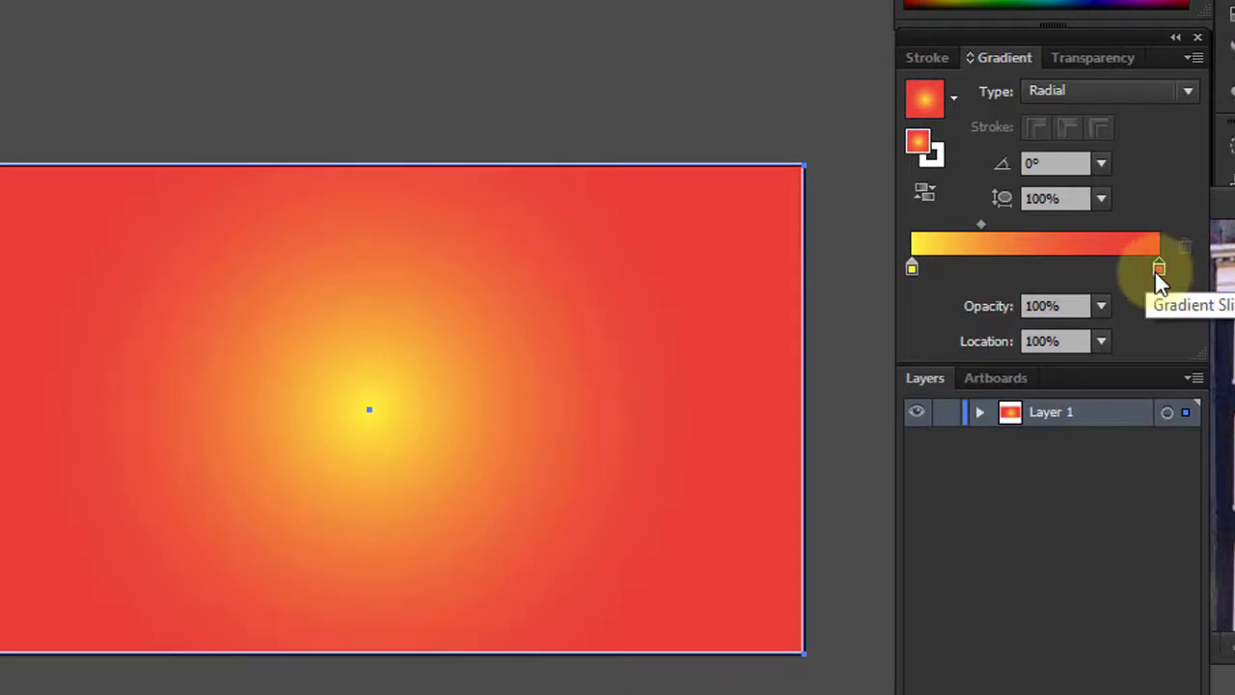
# Step: Colour the gradient's outer stop bf1313 and its centre stop ff5c5c
pyautogui.doubleClick(928, 155)
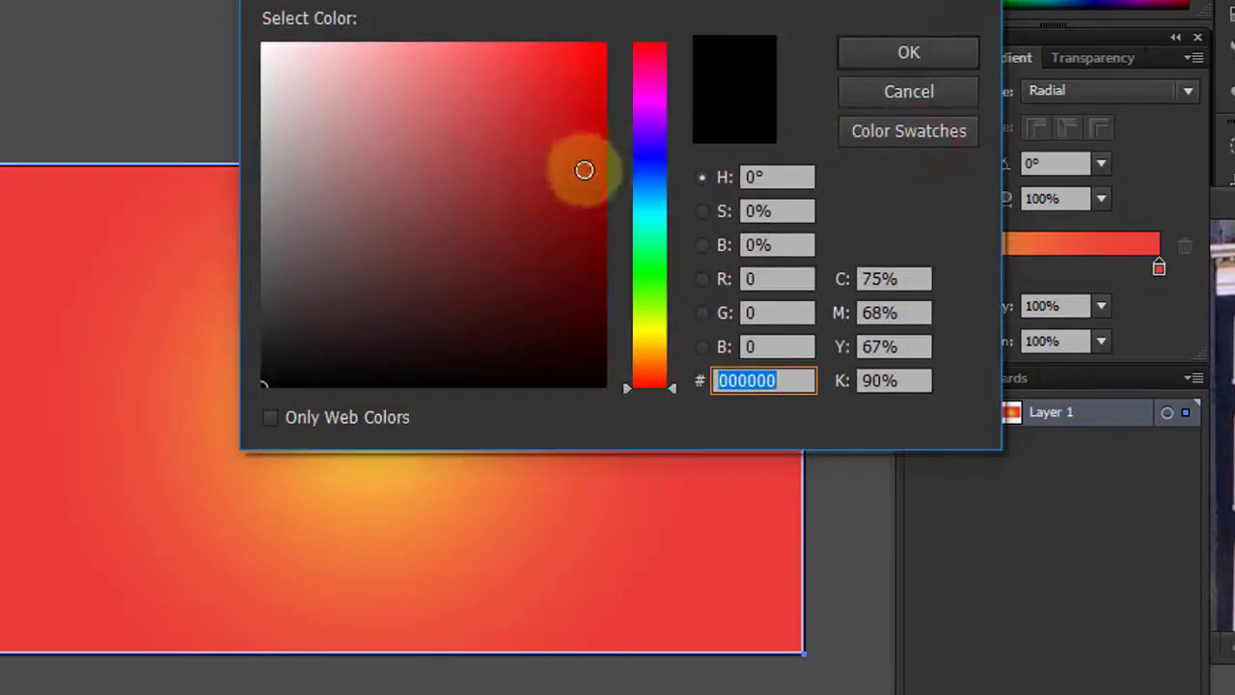
pyautogui.moveTo(584, 170)
pyautogui.mouseDown()
pyautogui.moveTo(609, 190)
pyautogui.moveTo(565, 144)
pyautogui.moveTo(571, 128)
pyautogui.mouseUp()
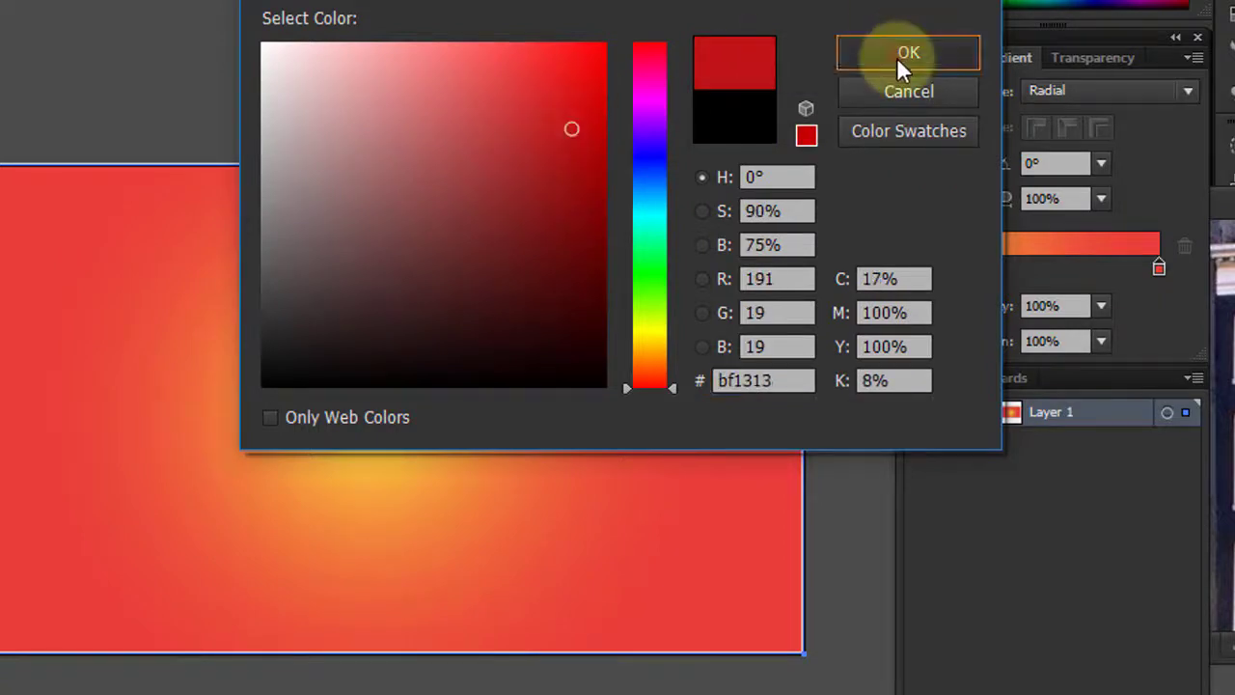
pyautogui.click(898, 57)
pyautogui.click(914, 267)
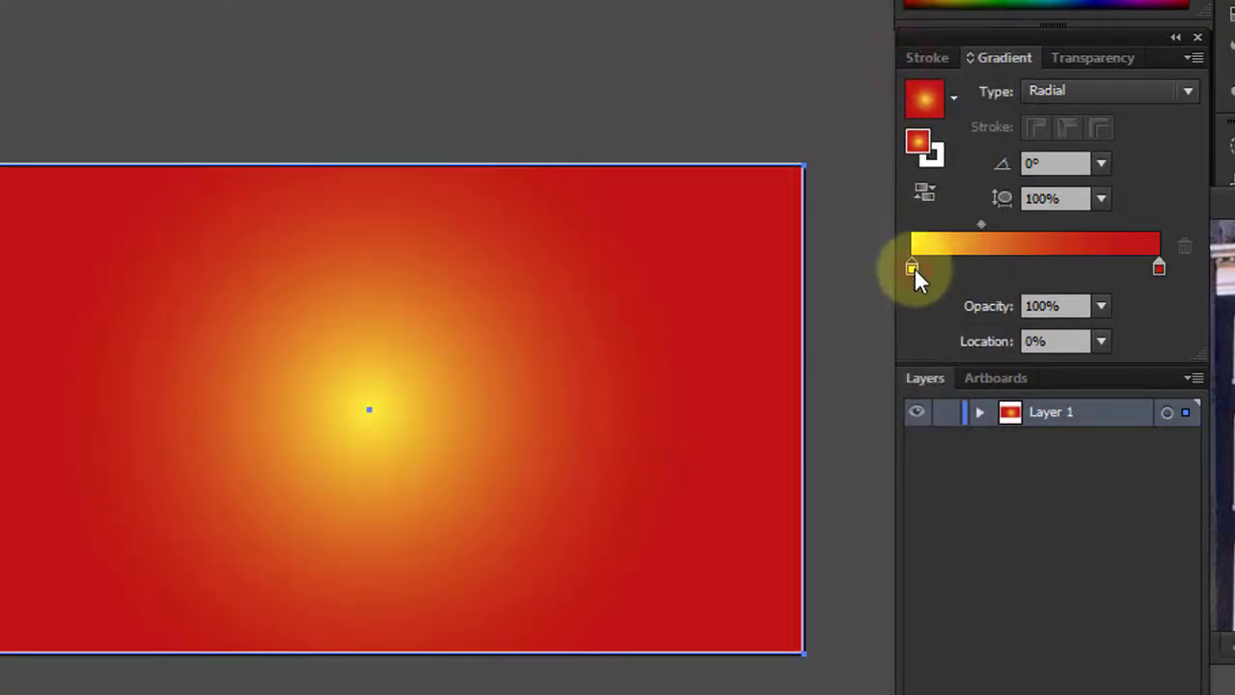
pyautogui.doubleClick(924, 145)
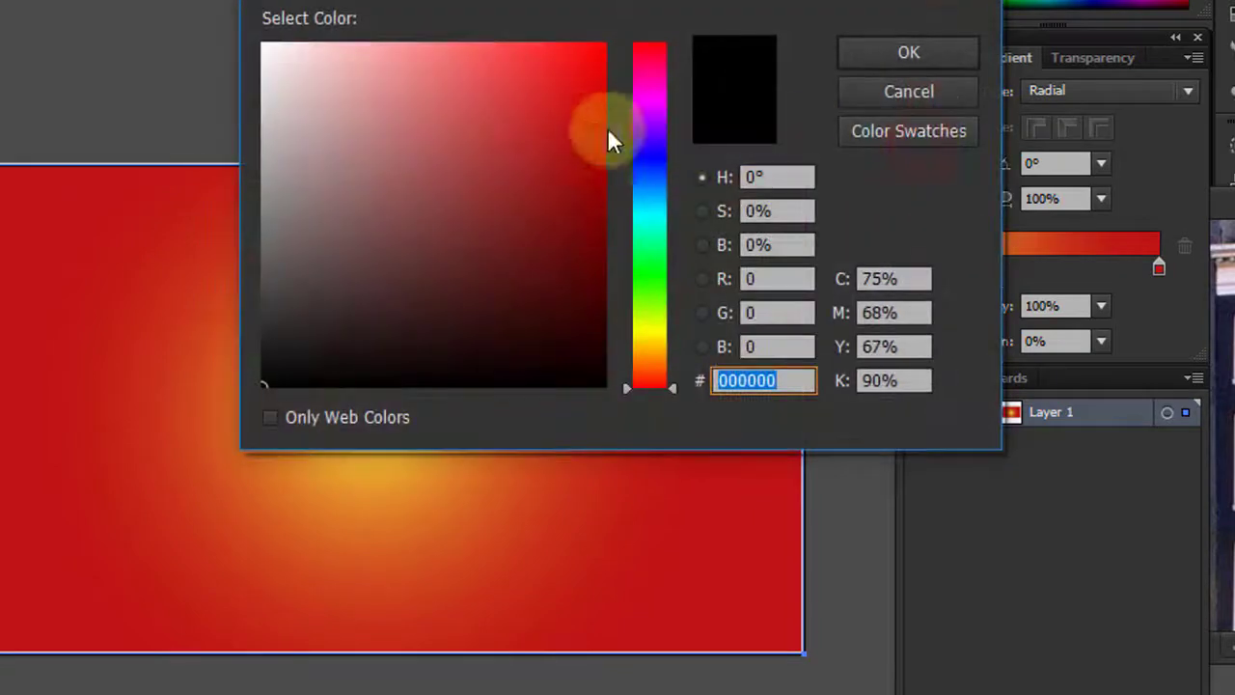
pyautogui.moveTo(543, 91); pyautogui.dragTo(482, 38)
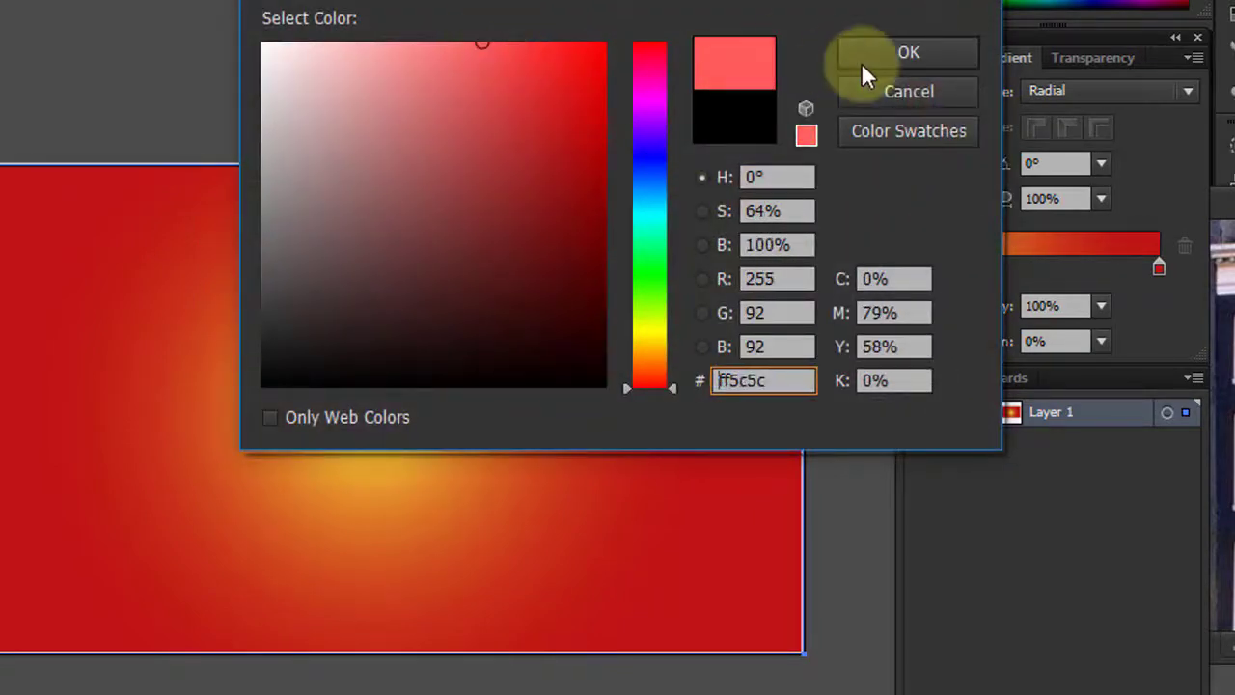
pyautogui.click(861, 61)
pyautogui.click(1031, 553)
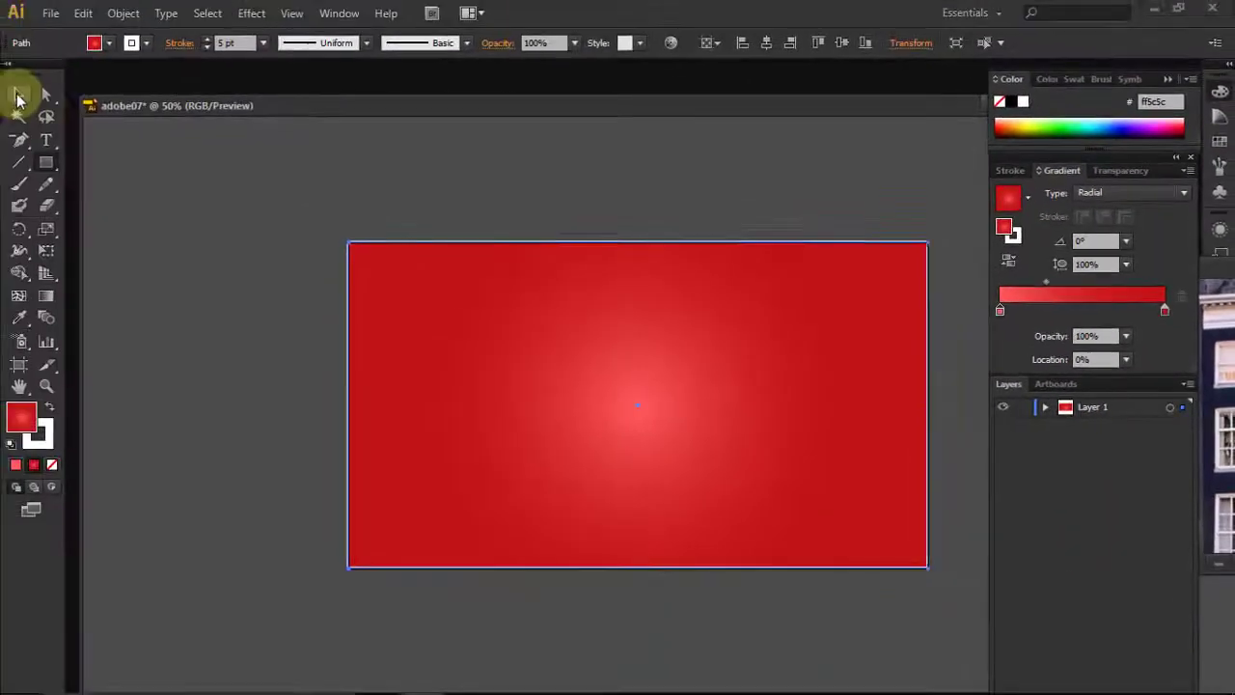
# Step: Send the red gradient rectangle behind the hexagon photos
pyautogui.rightClick(684, 374)
pyautogui.moveTo(738, 627)
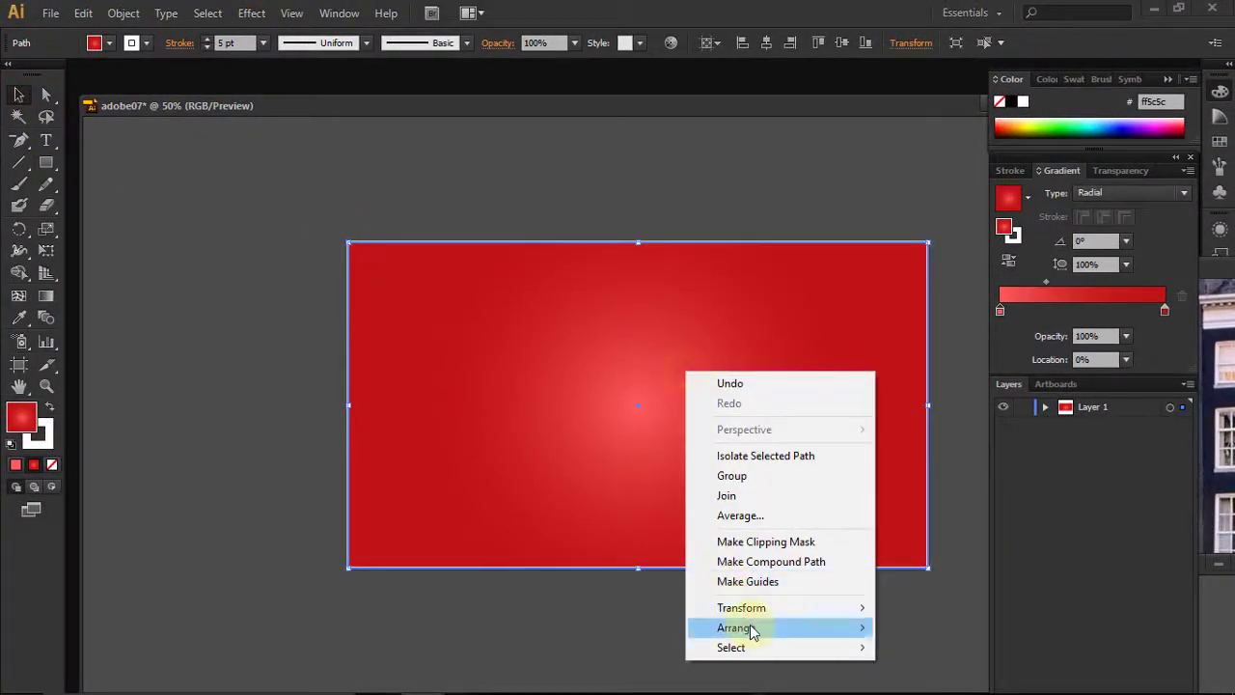
pyautogui.click(928, 601)
pyautogui.click(912, 623)
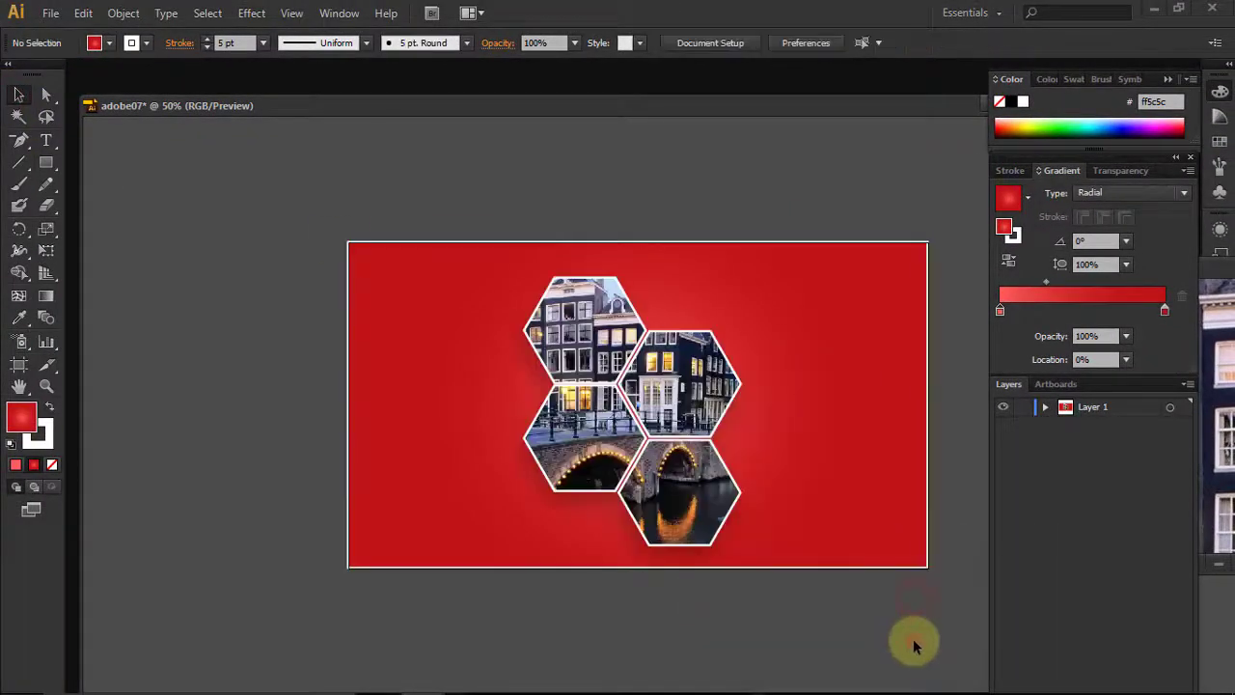
pyautogui.click(926, 246)
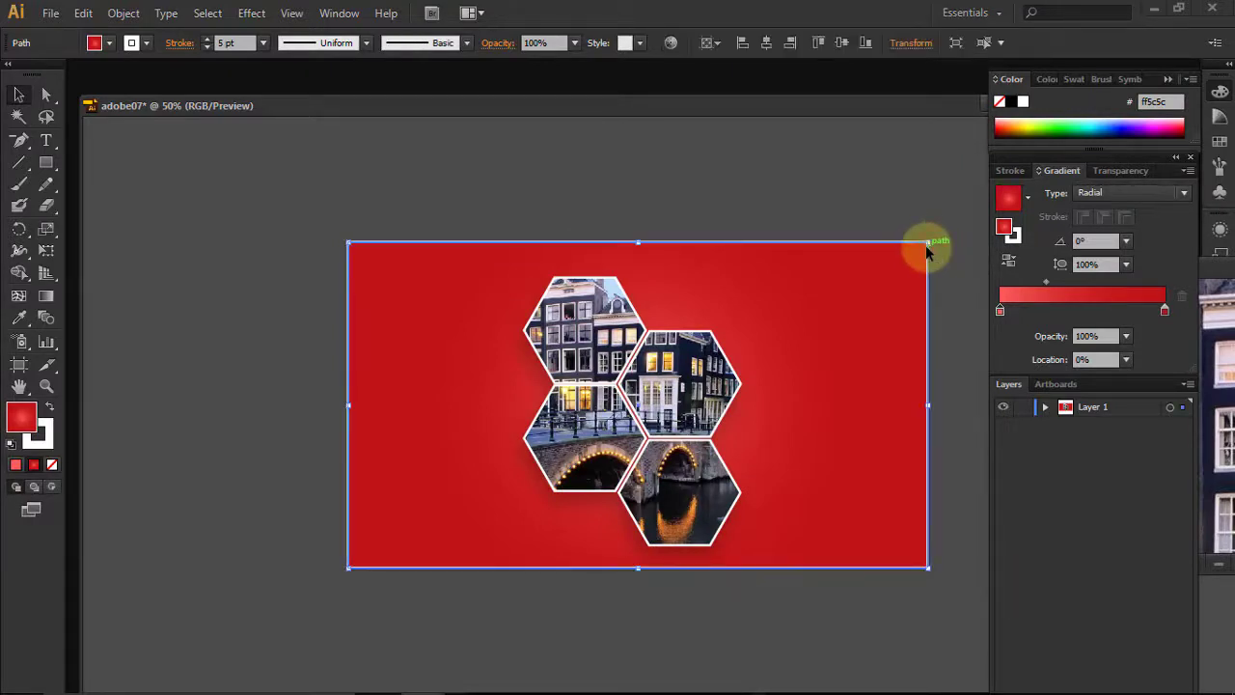
pyautogui.click(284, 154)
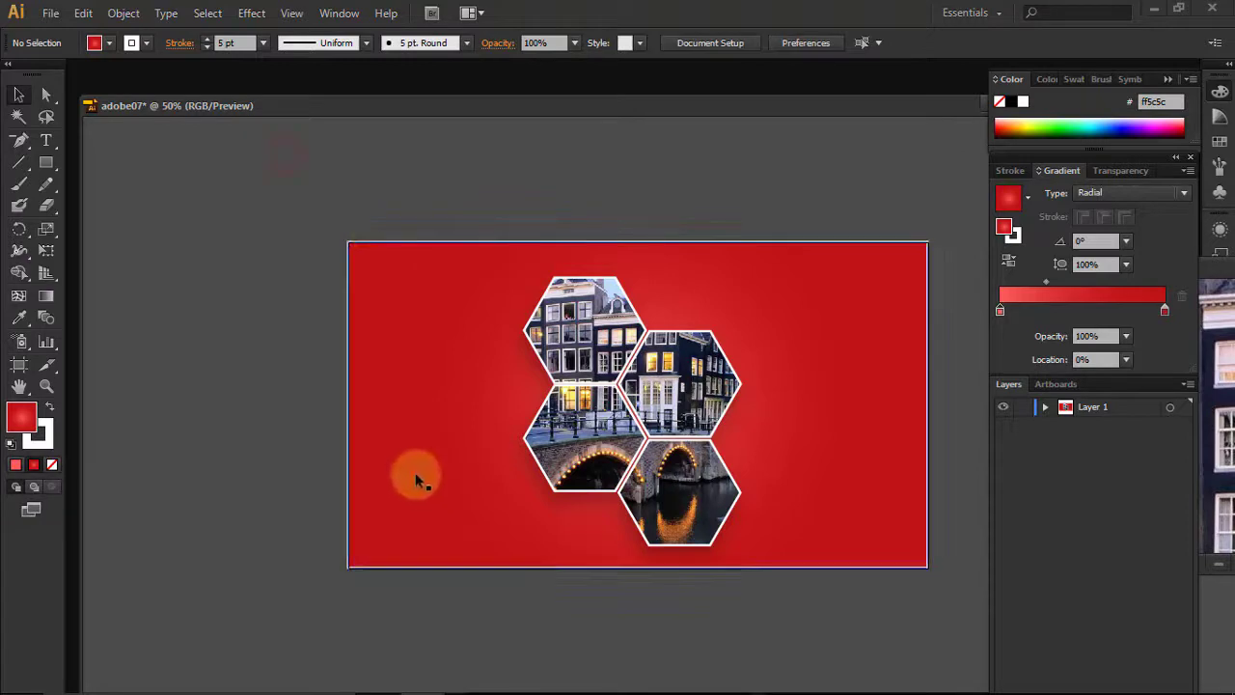
# Step: Set the background rectangle's stroke weight to 0, removing its outline
pyautogui.click(913, 247)
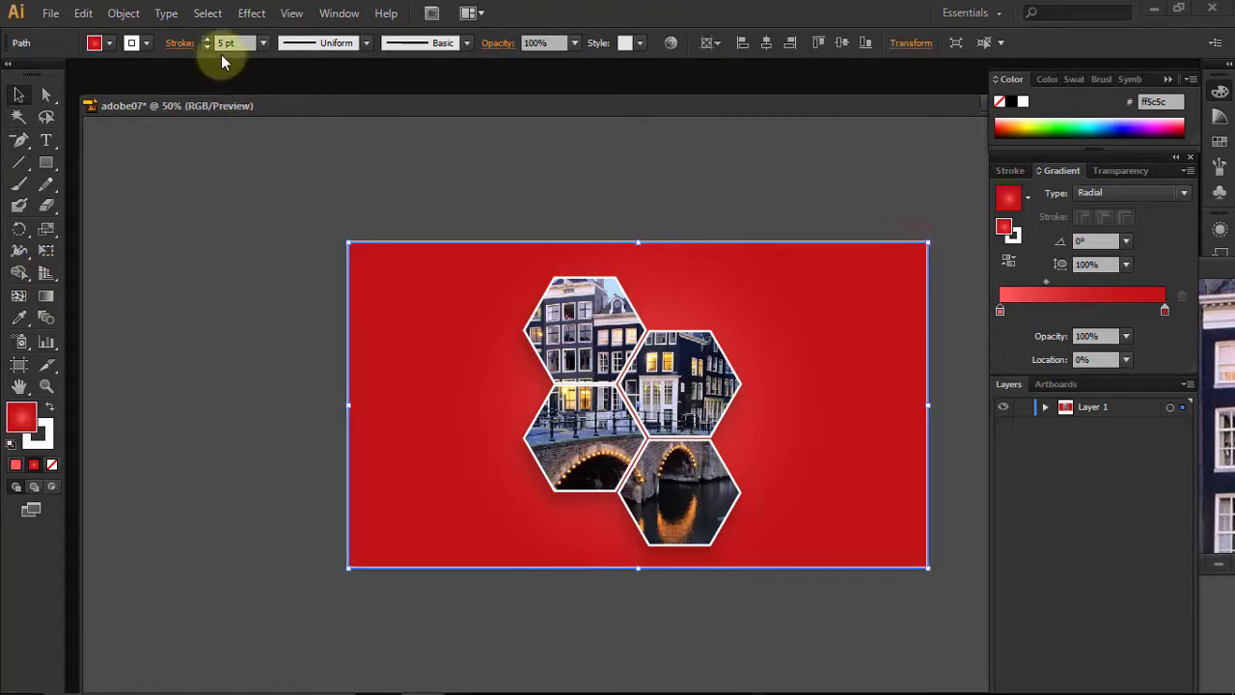
pyautogui.write('0')
pyautogui.press('Return')
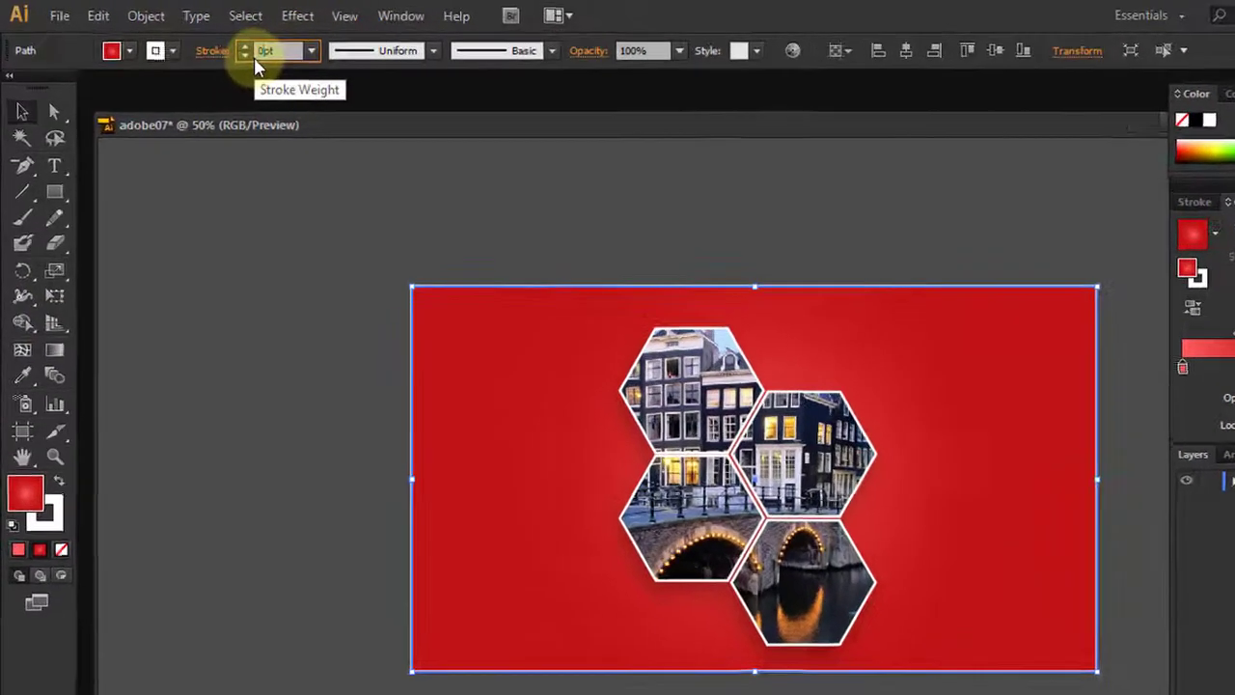
pyautogui.click(154, 394)
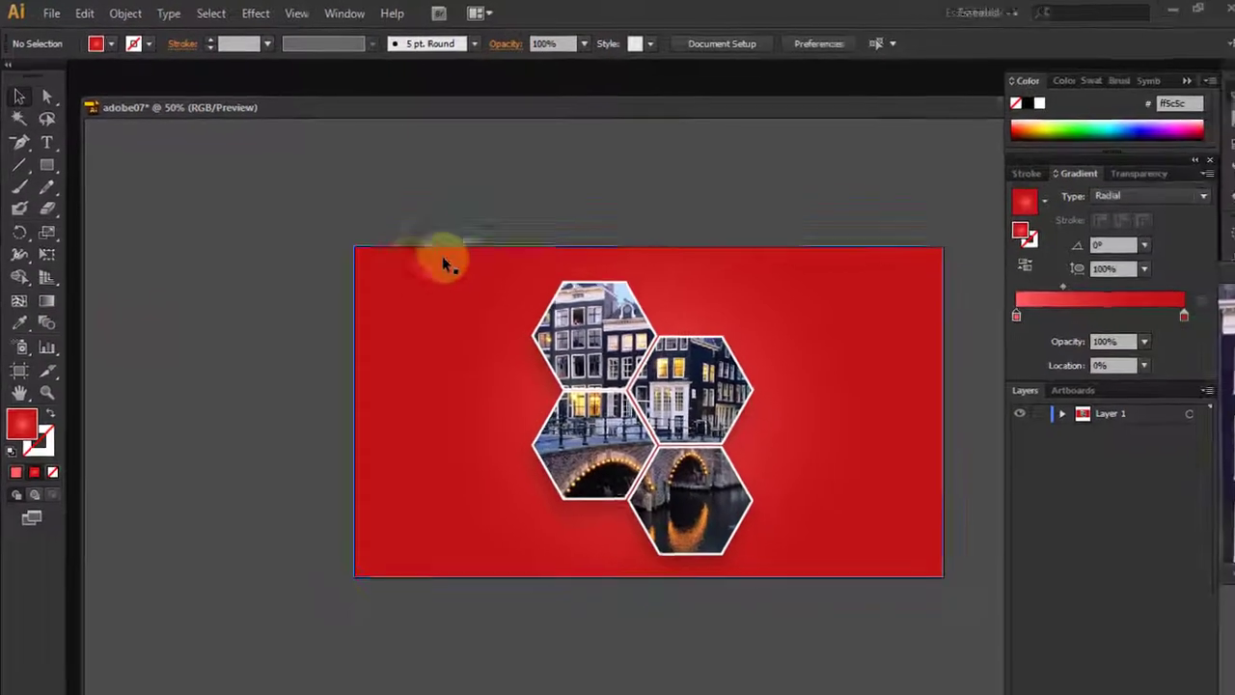
# Step: Set the background rectangle's stroke weight to 5 pt for a white outline
pyautogui.click(394, 248)
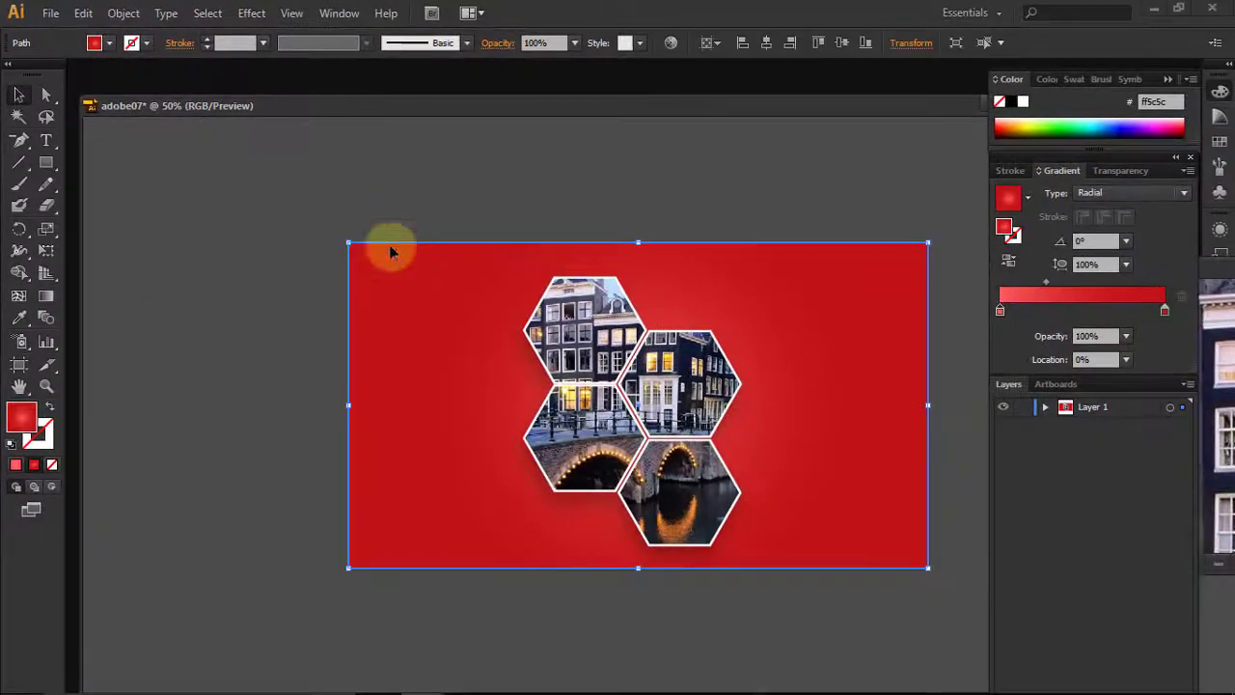
pyautogui.click(239, 46)
pyautogui.write('5')
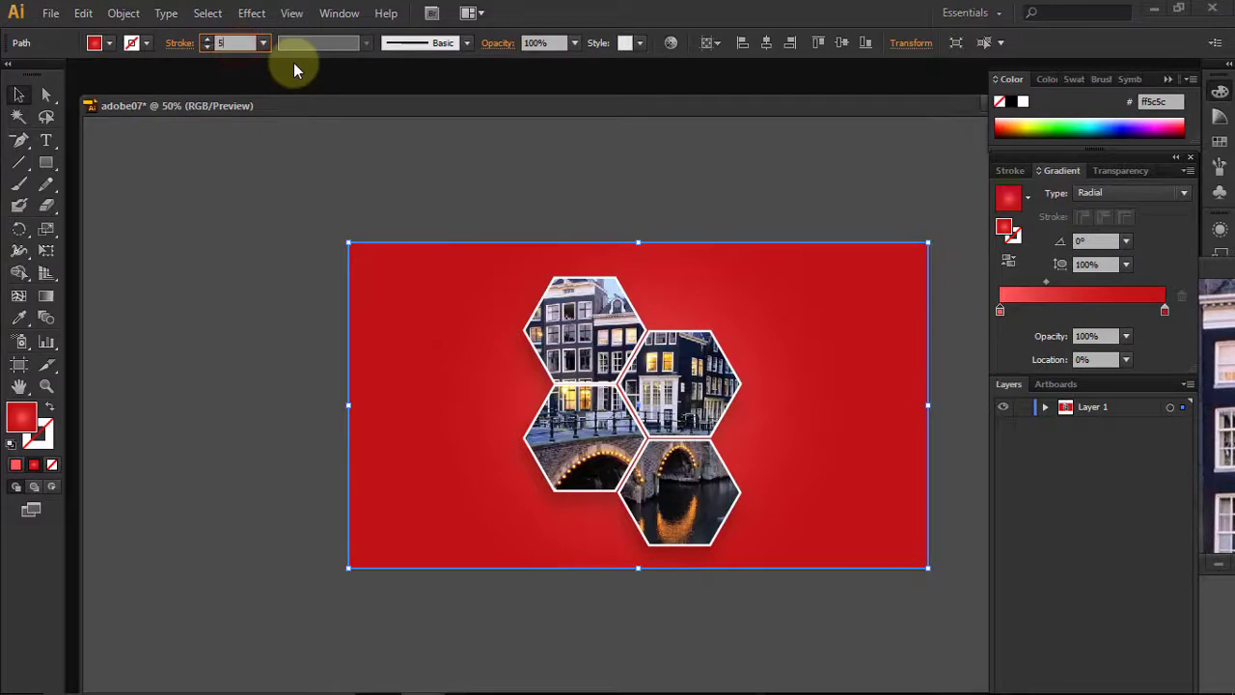
pyautogui.press('Return')
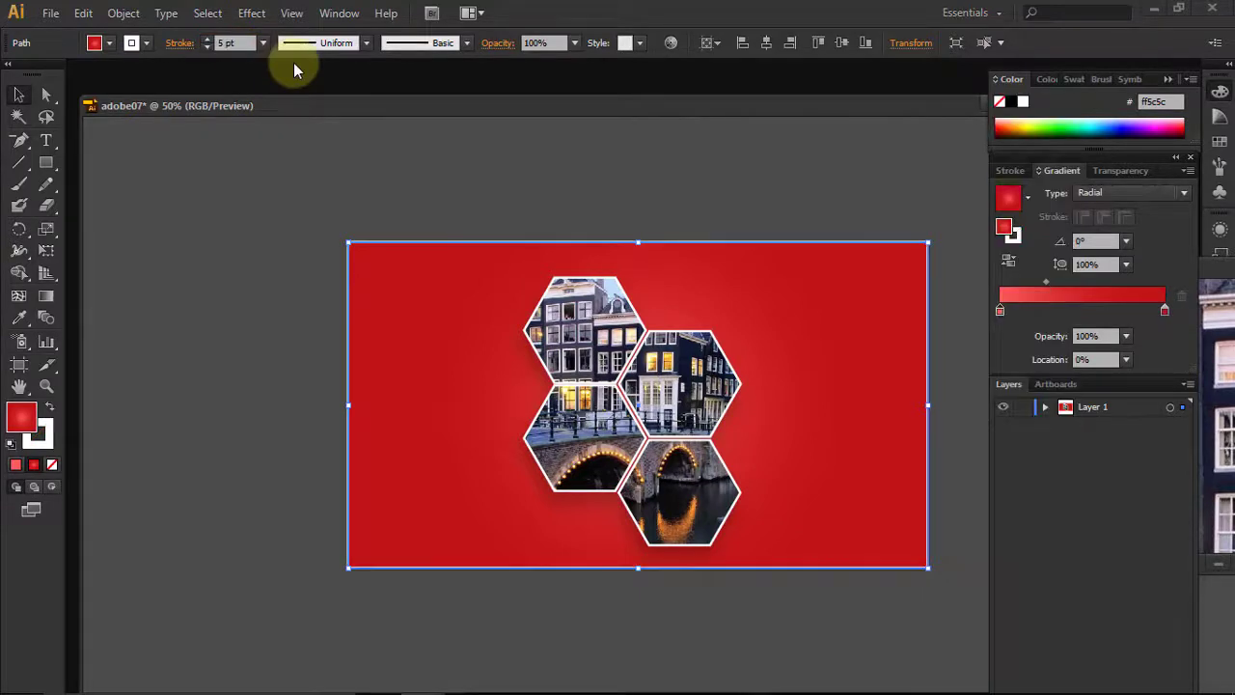
pyautogui.click(261, 233)
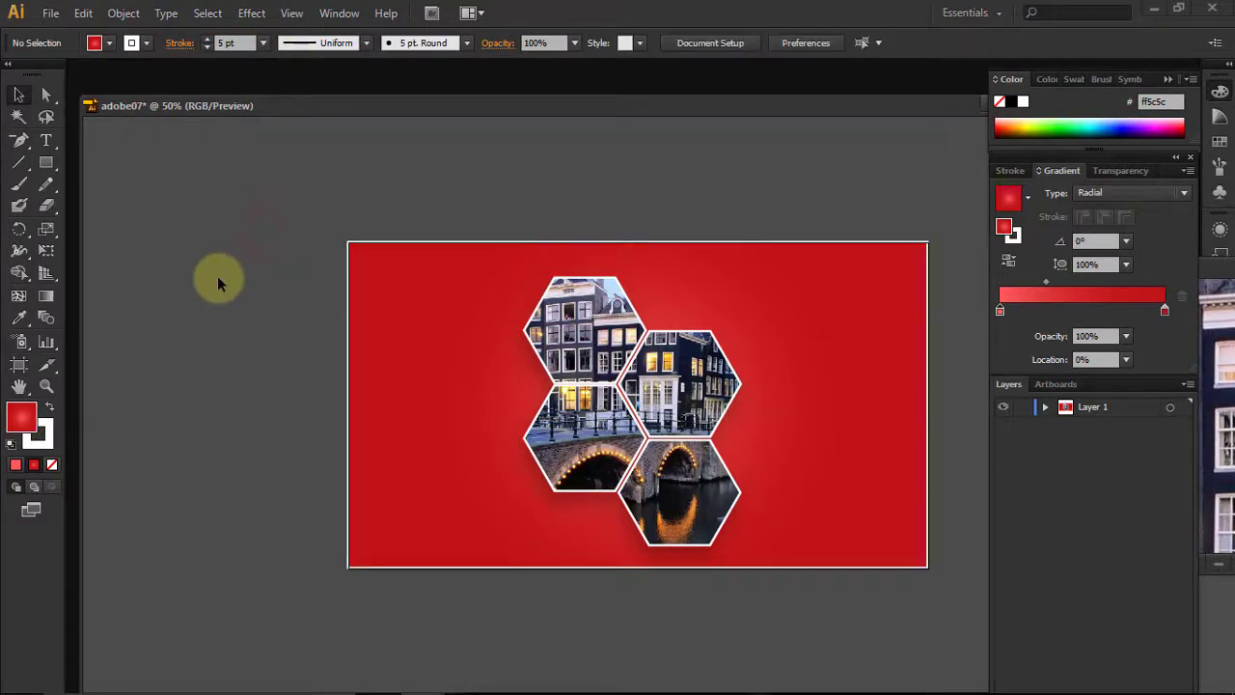